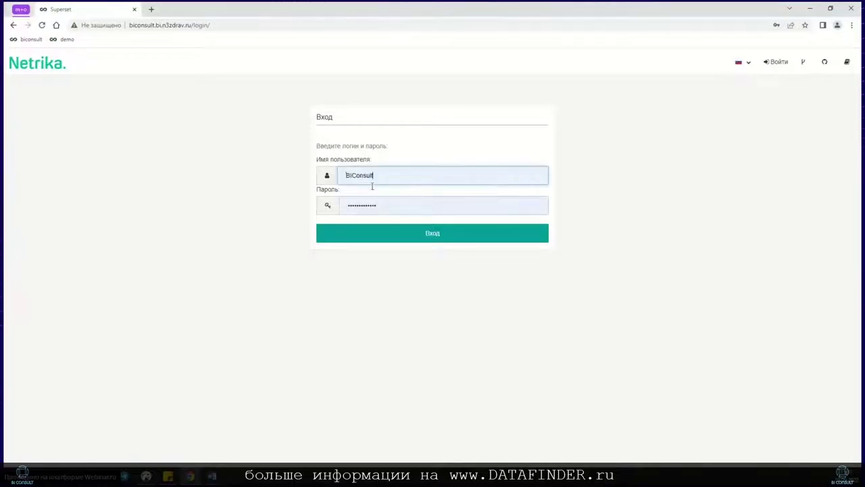
Log in with the credentials already filled in and review the available security, management and data source options
{"action": "left_click", "coordinate": [371, 234]}
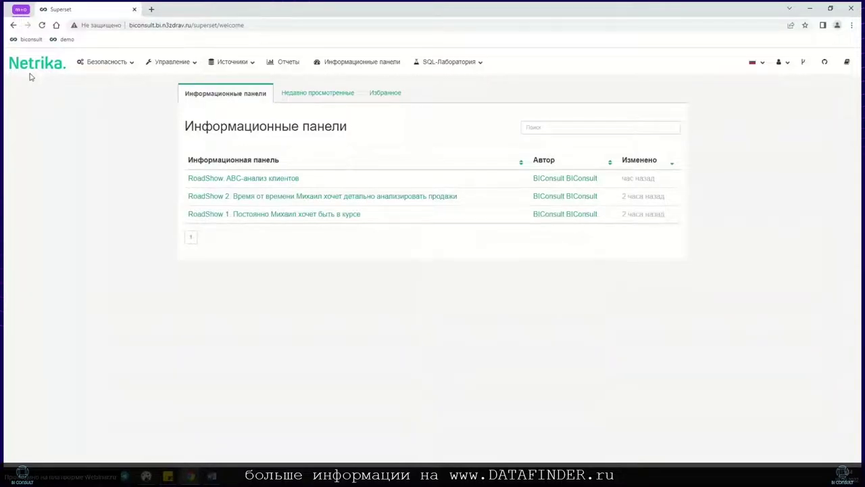
{"action": "left_click", "coordinate": [115, 64]}
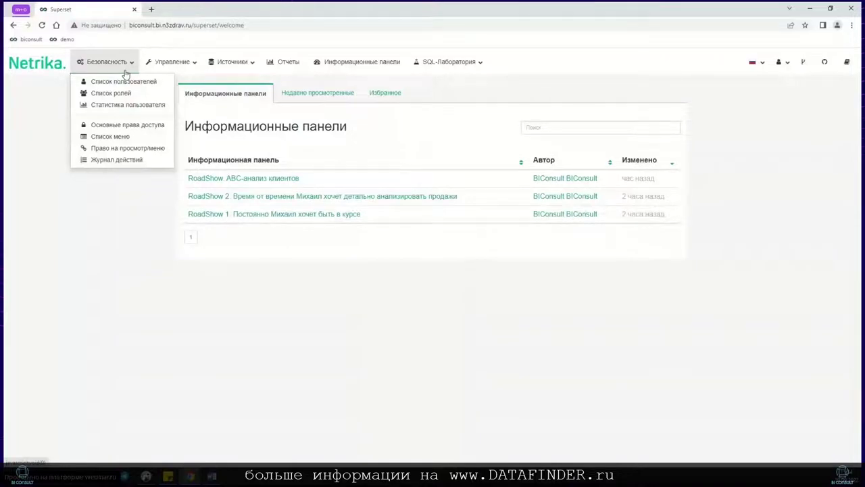
{"action": "left_click", "coordinate": [163, 66]}
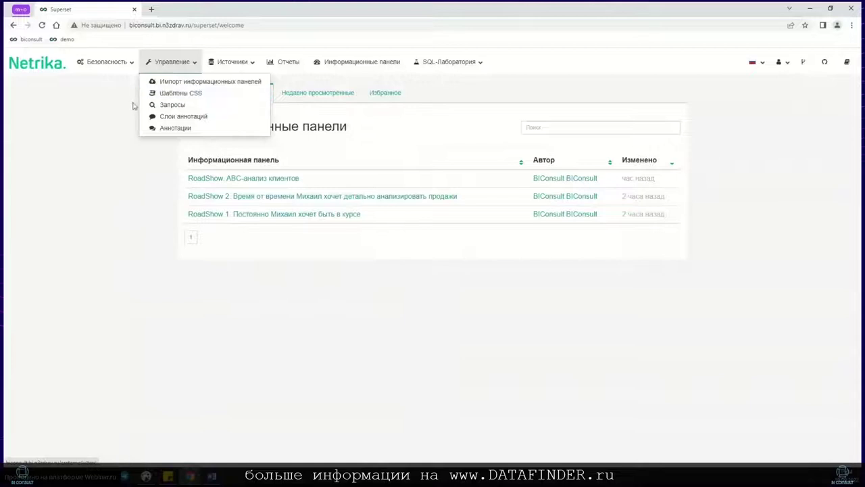
{"action": "left_click", "coordinate": [238, 62]}
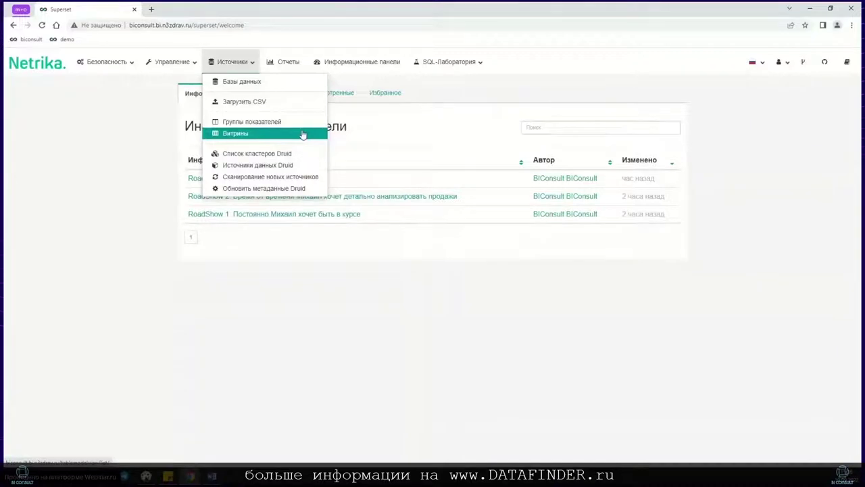
{"action": "left_click", "coordinate": [389, 133]}
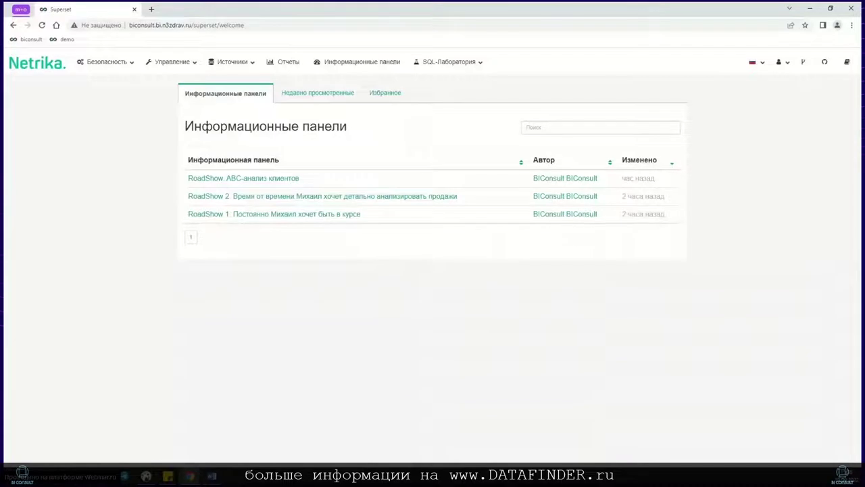
View the list of reports and the list of dashboards
{"action": "left_click", "coordinate": [283, 65]}
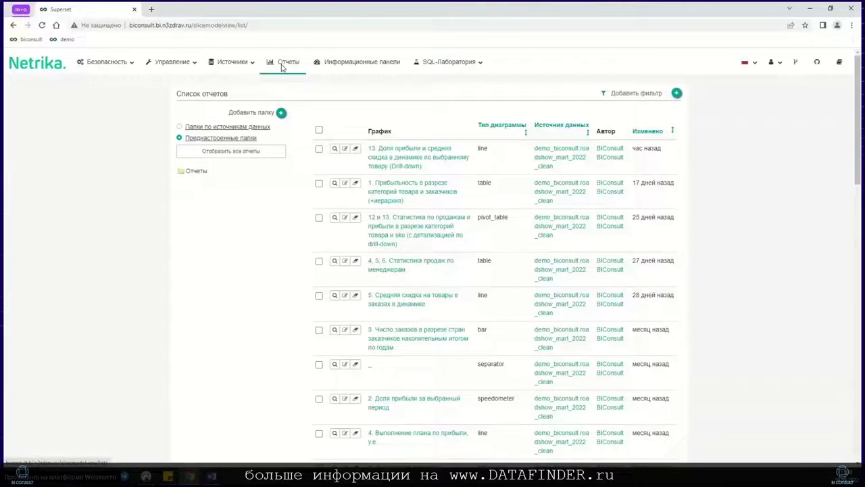
{"action": "left_click", "coordinate": [364, 63]}
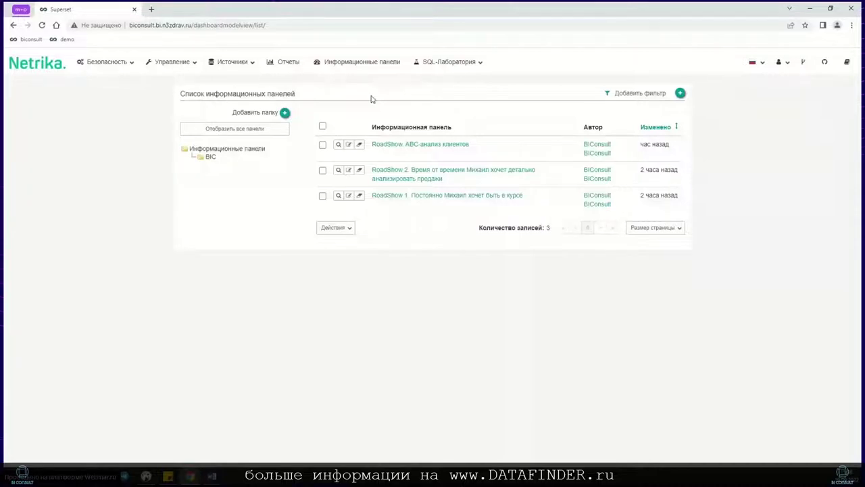
Open the SQL editor to look at its query template, and return to the dashboard list
{"action": "left_click", "coordinate": [432, 69]}
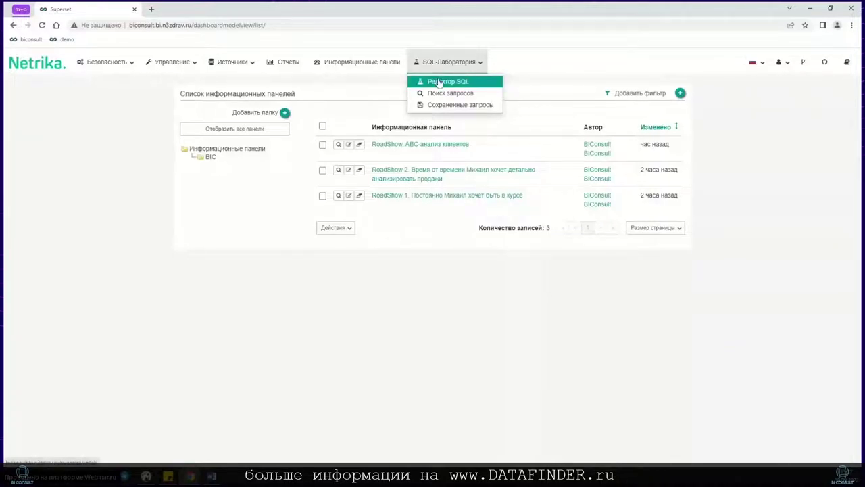
{"action": "left_click", "coordinate": [439, 82]}
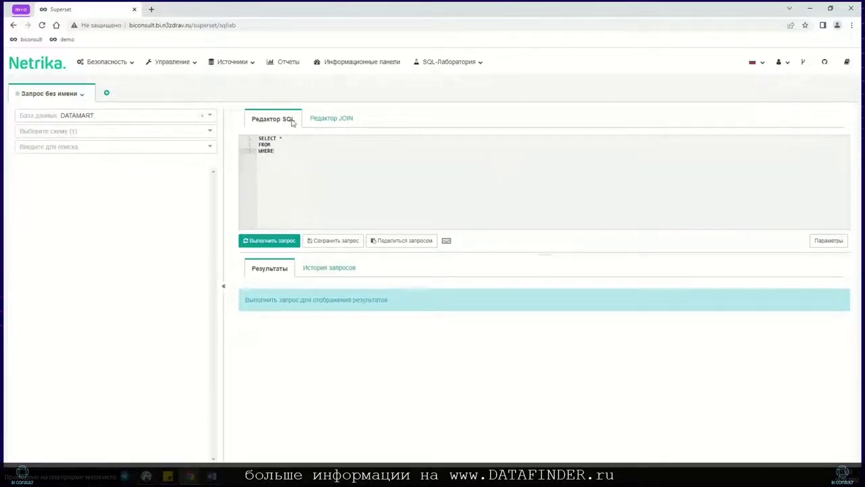
{"action": "left_click_drag", "start_coordinate": [300, 150], "coordinate": [258, 139]}
{"action": "left_click", "coordinate": [296, 152]}
{"action": "left_click", "coordinate": [13, 25]}
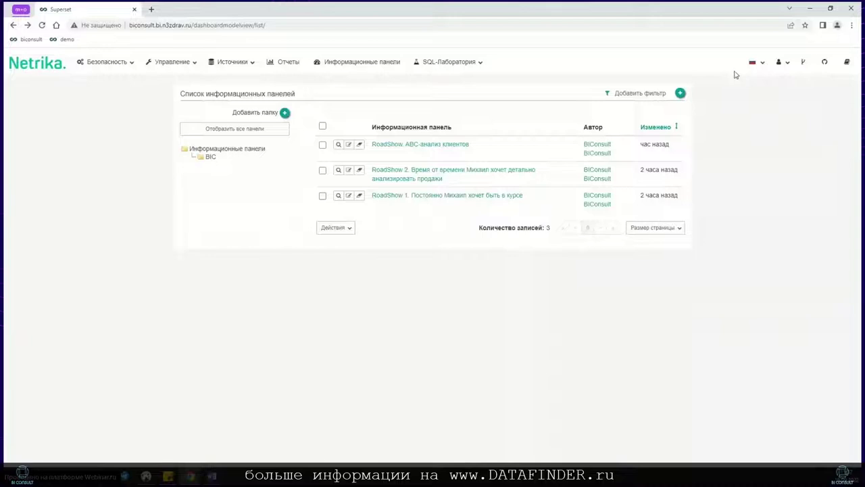
Check the available interface languages and the options for the user account
{"action": "left_click", "coordinate": [762, 65]}
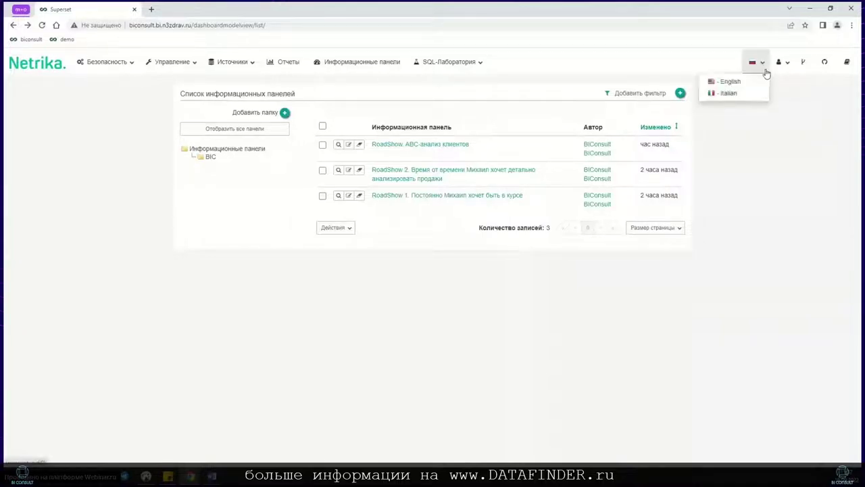
{"action": "left_click", "coordinate": [792, 111]}
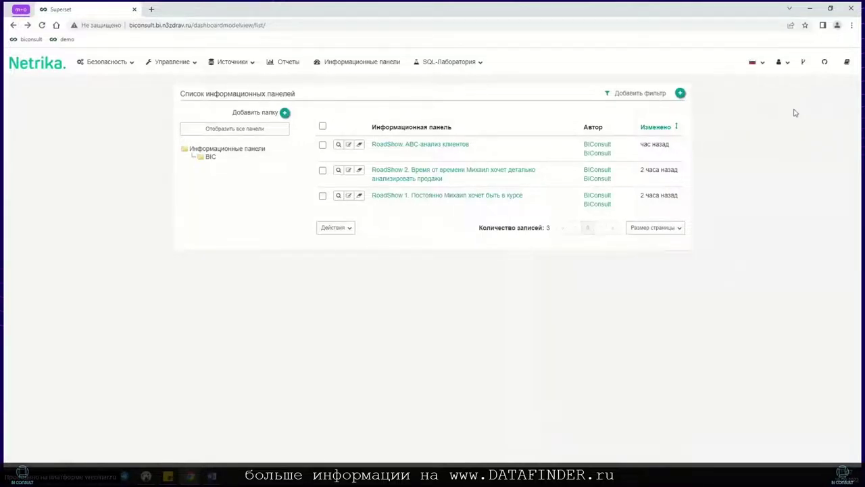
{"action": "left_click", "coordinate": [783, 66]}
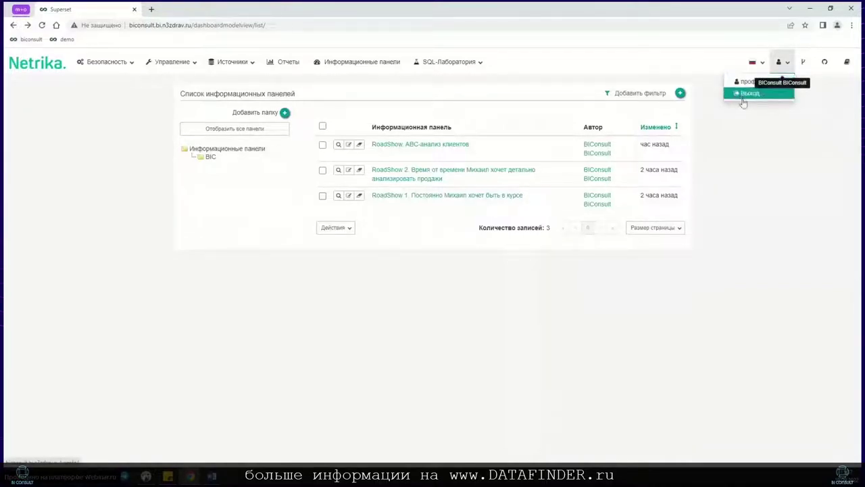
{"action": "left_click", "coordinate": [799, 98]}
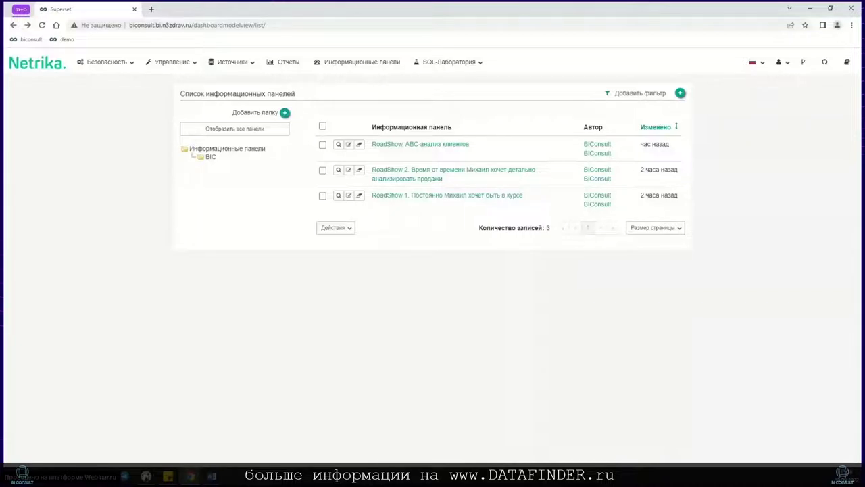
Open the data mart demo_biconsult.roadshow_mart_2022_clean for editing from the list of data marts and show its details
{"action": "left_click", "coordinate": [239, 64]}
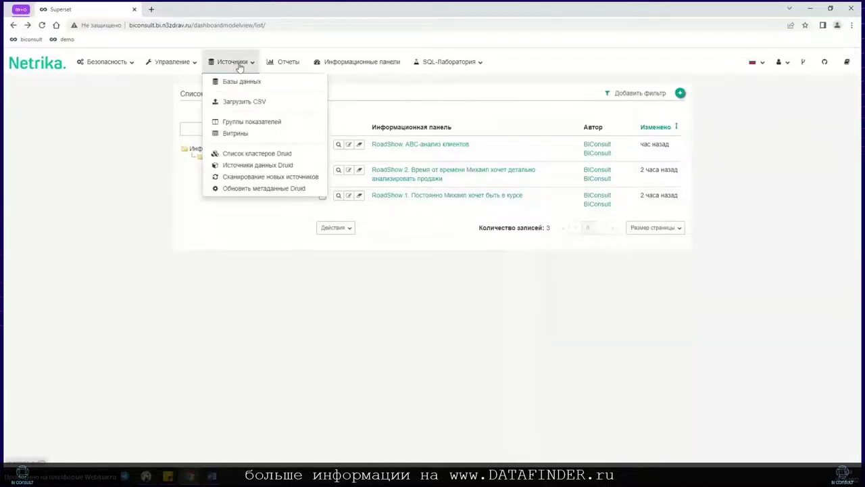
{"action": "left_click", "coordinate": [242, 135]}
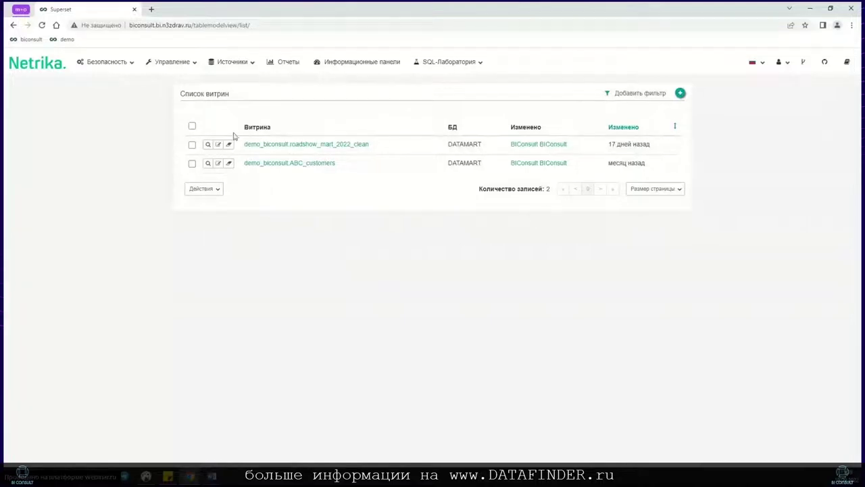
{"action": "left_click", "coordinate": [192, 126]}
{"action": "left_click", "coordinate": [192, 126]}
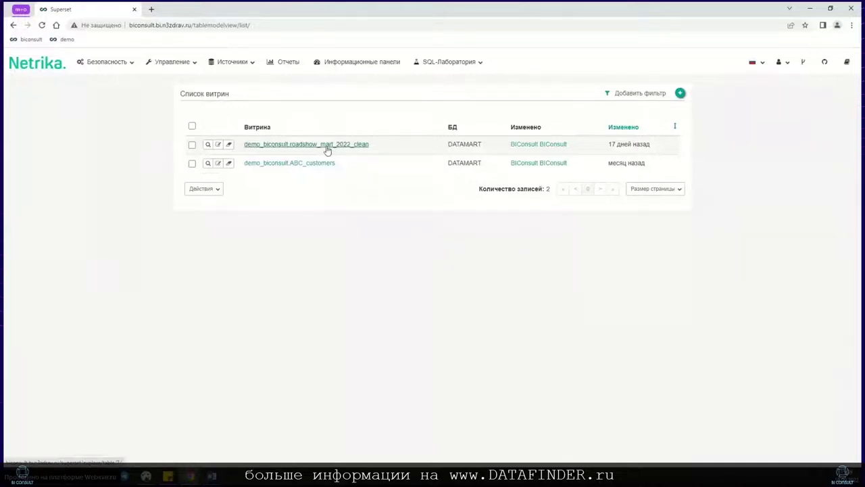
{"action": "left_click", "coordinate": [219, 146]}
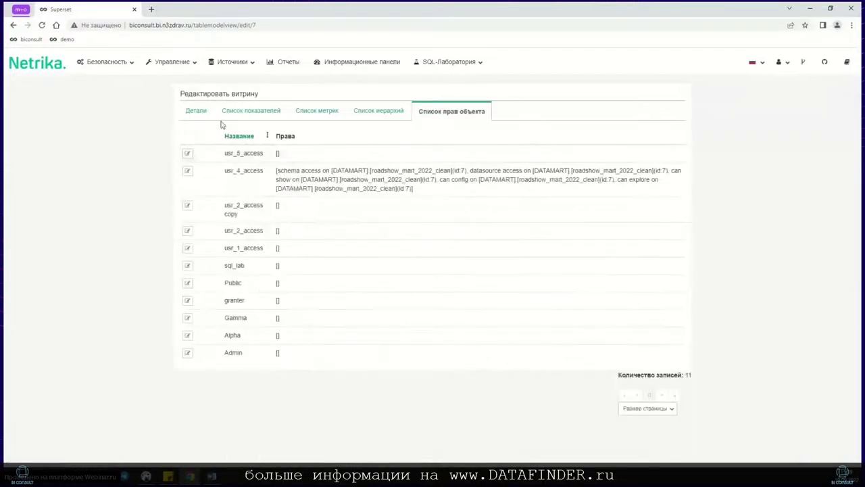
{"action": "left_click", "coordinate": [203, 114]}
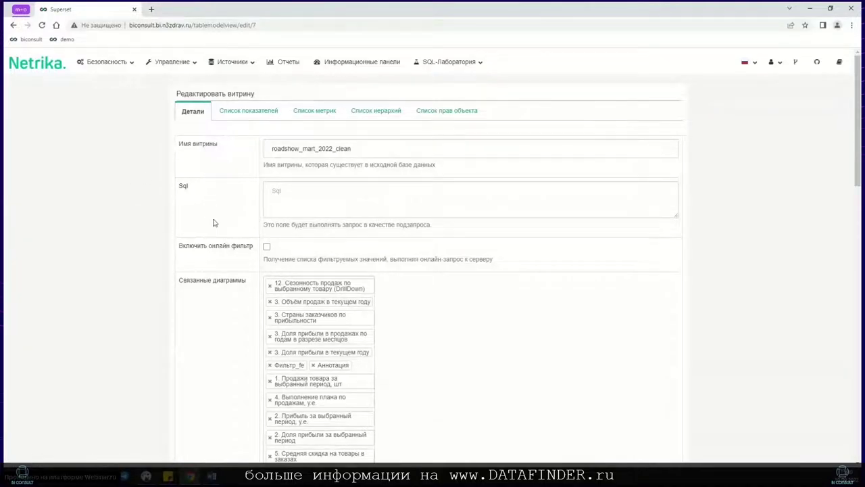
Examine the data mart's detail settings, including linked charts, database, schema, owner, main date indicator, offset and cache timeout
{"action": "scroll", "coordinate": [208, 222], "scroll_direction": "down", "scroll_amount": 2}
{"action": "scroll", "coordinate": [208, 222], "scroll_direction": "down", "scroll_amount": 2}
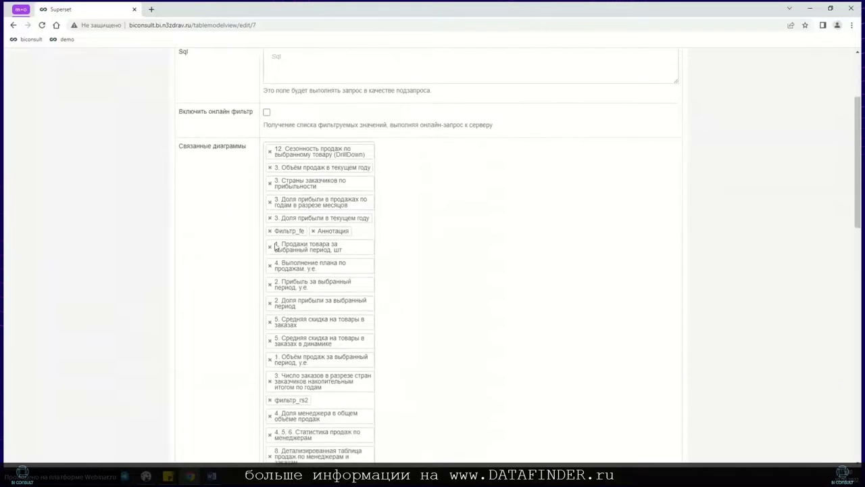
{"action": "scroll", "coordinate": [238, 227], "scroll_direction": "down", "scroll_amount": 4}
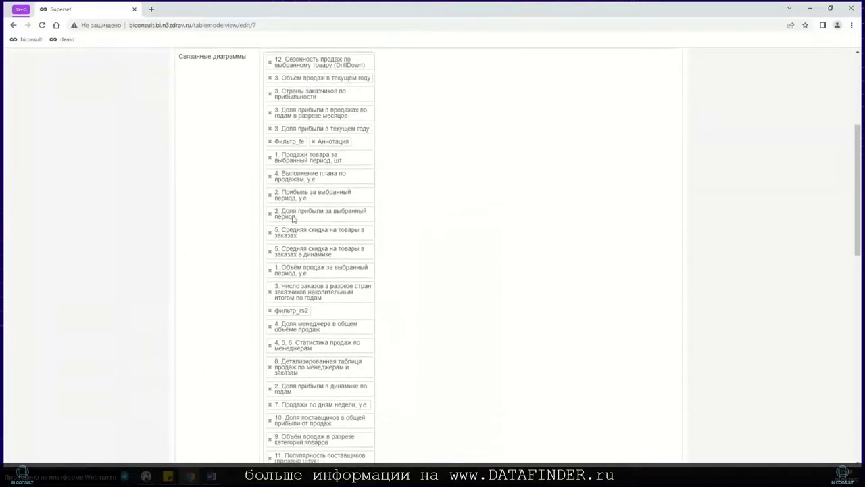
{"action": "scroll", "coordinate": [293, 223], "scroll_direction": "down", "scroll_amount": 2}
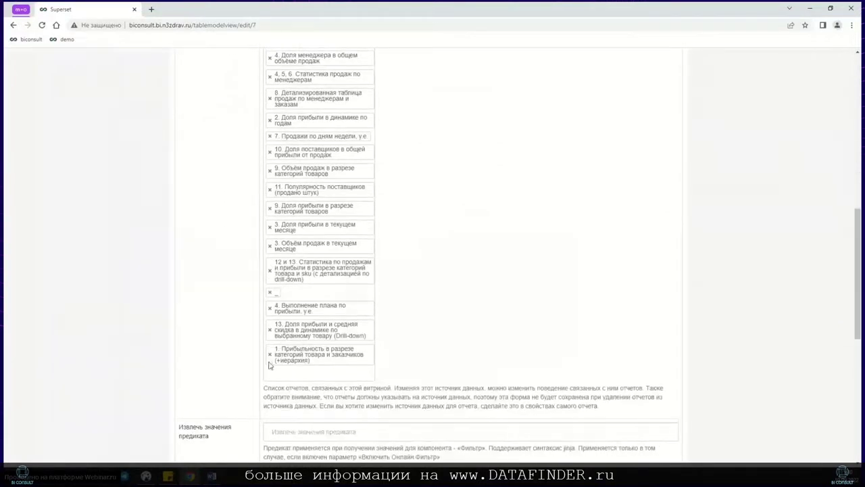
{"action": "scroll", "coordinate": [219, 302], "scroll_direction": "down", "scroll_amount": 1}
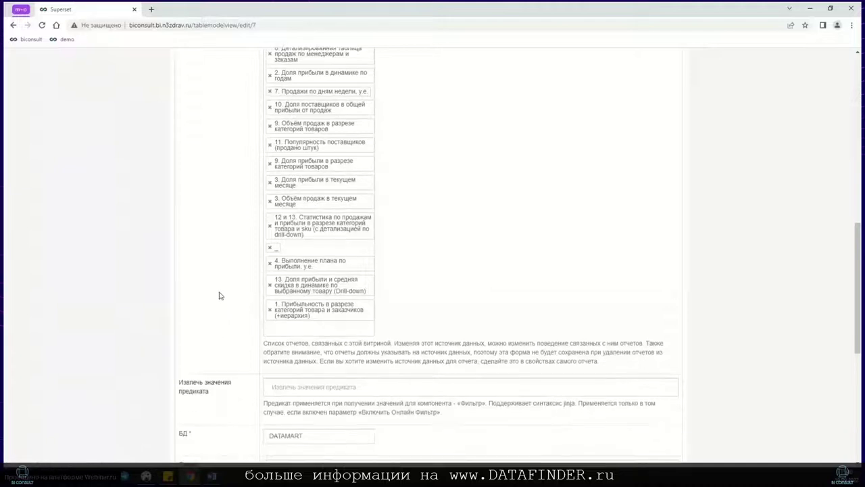
{"action": "scroll", "coordinate": [220, 295], "scroll_direction": "down", "scroll_amount": 3}
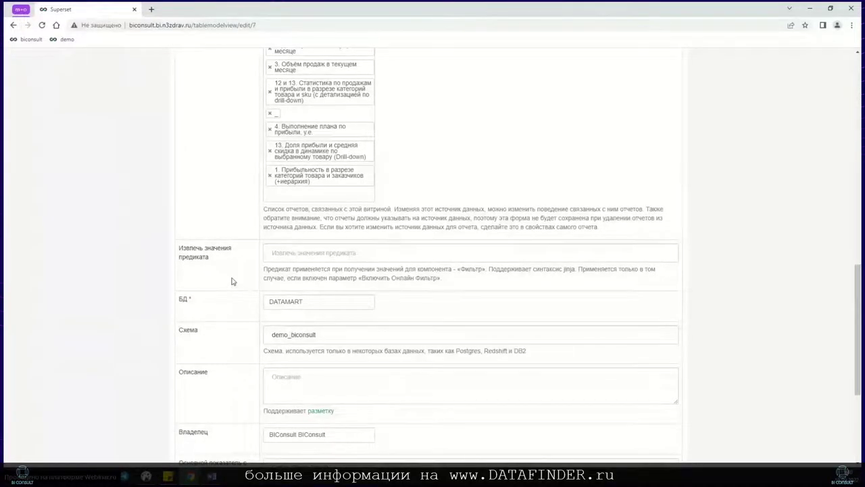
{"action": "scroll", "coordinate": [232, 267], "scroll_direction": "down", "scroll_amount": 1}
{"action": "scroll", "coordinate": [231, 266], "scroll_direction": "down", "scroll_amount": 1}
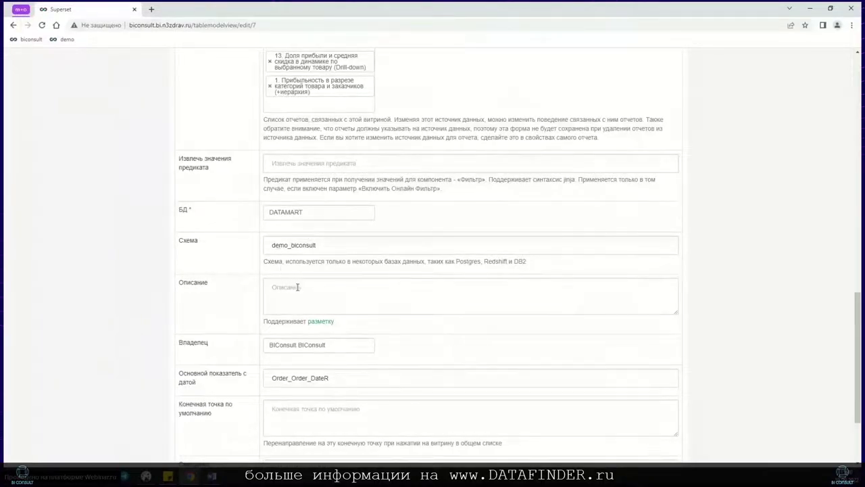
{"action": "scroll", "coordinate": [297, 287], "scroll_direction": "down", "scroll_amount": 1}
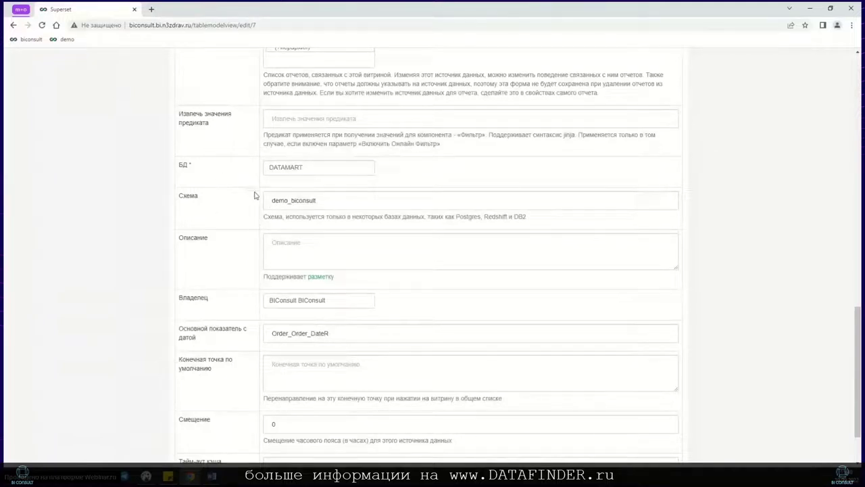
{"action": "scroll", "coordinate": [241, 200], "scroll_direction": "down", "scroll_amount": 1}
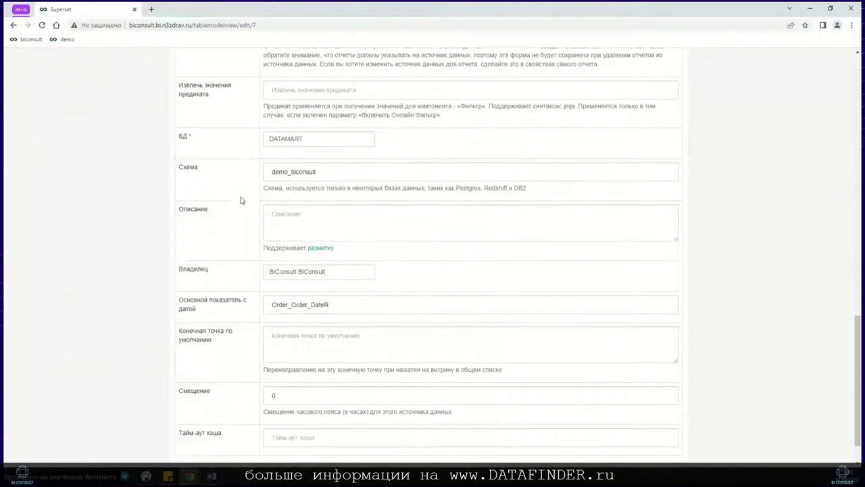
{"action": "scroll", "coordinate": [241, 200], "scroll_direction": "down", "scroll_amount": 1}
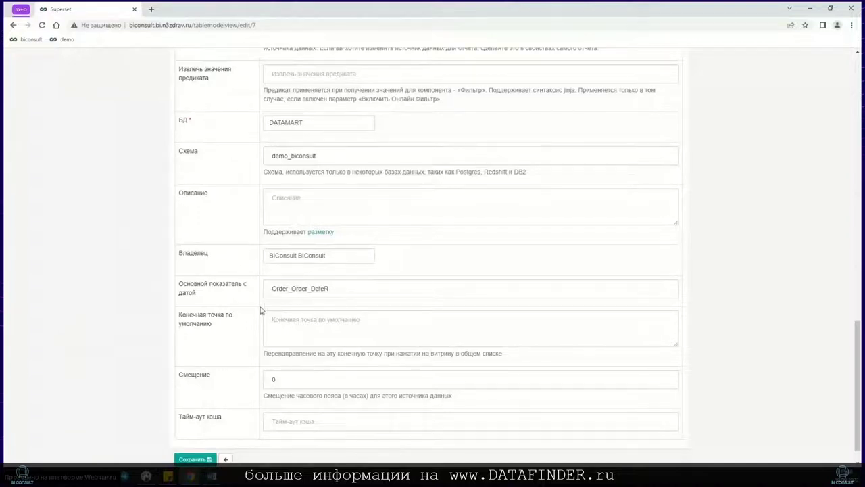
{"action": "scroll", "coordinate": [243, 291], "scroll_direction": "down", "scroll_amount": 1}
{"action": "scroll", "coordinate": [205, 265], "scroll_direction": "up", "scroll_amount": 3}
{"action": "scroll", "coordinate": [205, 265], "scroll_direction": "up", "scroll_amount": 10}
Examine the data mart's list of indicators, including names, types and the filtering, grouping and aggregation columns
{"action": "left_click", "coordinate": [240, 112]}
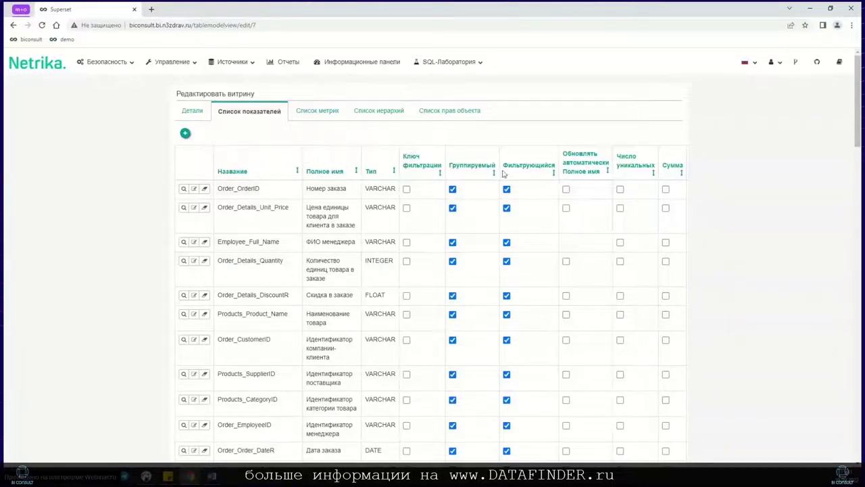
{"action": "scroll", "coordinate": [483, 188], "scroll_direction": "right", "scroll_amount": 5}
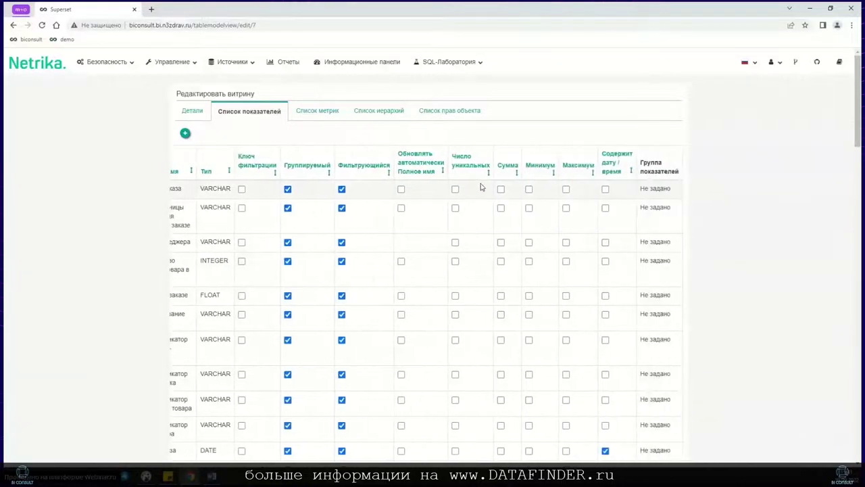
{"action": "scroll", "coordinate": [555, 183], "scroll_direction": "left", "scroll_amount": 5}
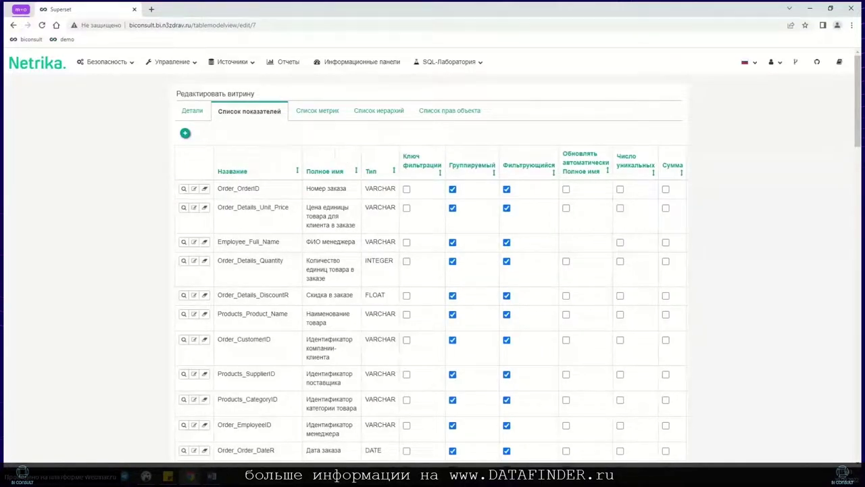
{"action": "left_click_drag", "start_coordinate": [219, 189], "coordinate": [259, 189]}
{"action": "left_click", "coordinate": [244, 190]}
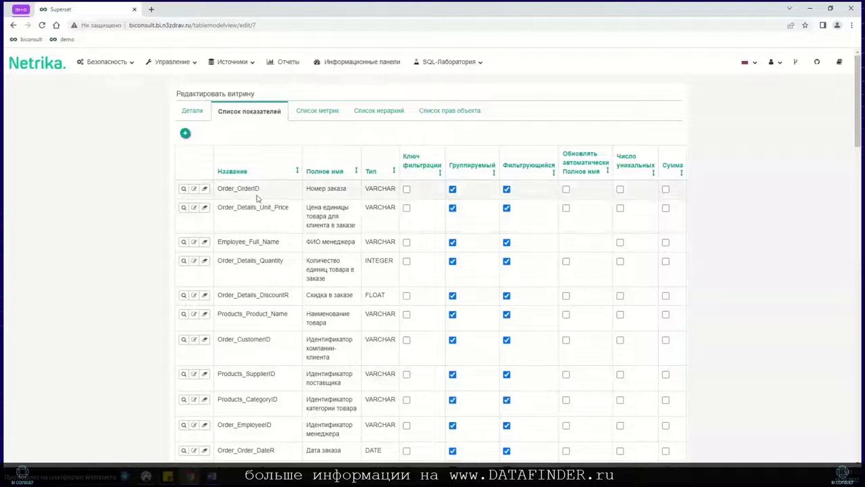
{"action": "scroll", "coordinate": [244, 187], "scroll_direction": "right", "scroll_amount": 1}
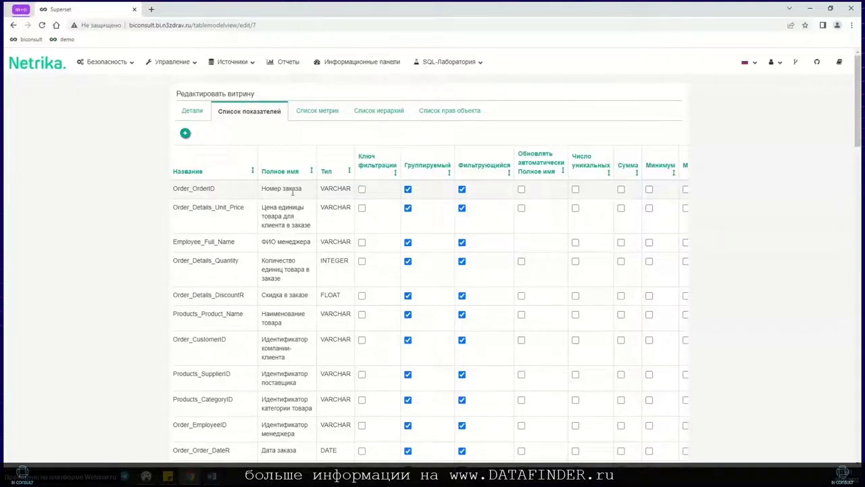
{"action": "scroll", "coordinate": [288, 201], "scroll_direction": "right", "scroll_amount": 2}
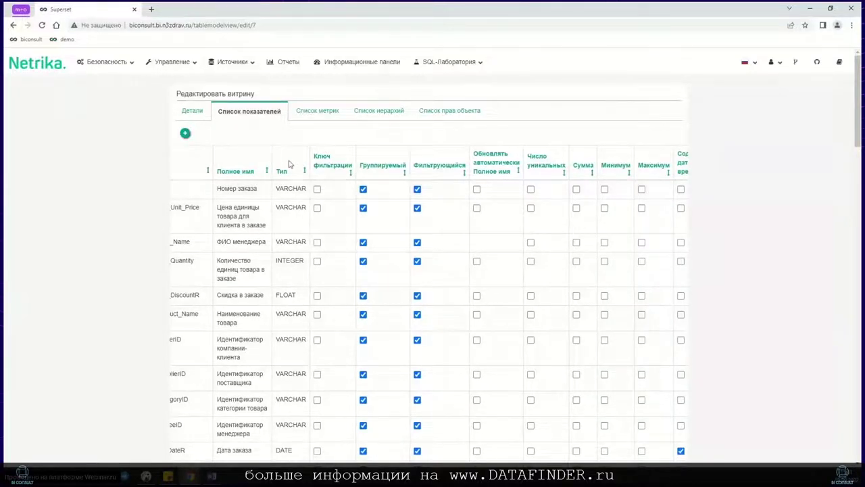
{"action": "scroll", "coordinate": [291, 173], "scroll_direction": "right", "scroll_amount": 2}
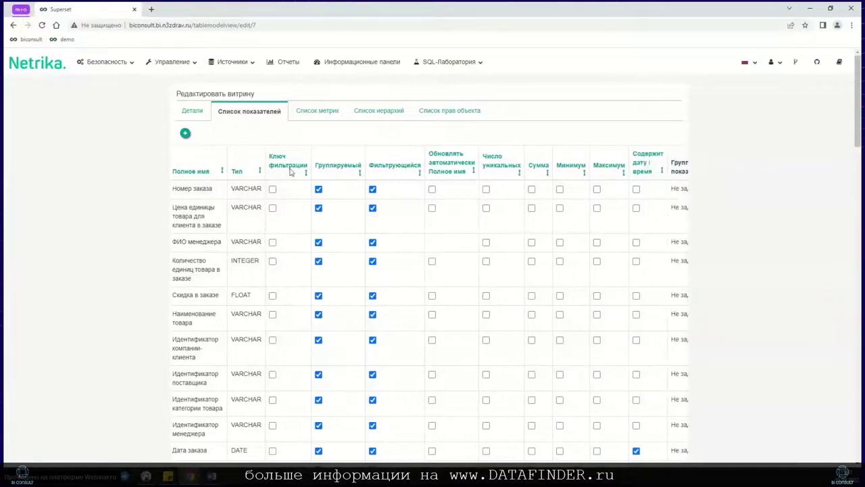
Examine the indicators' full names alongside their filtering, grouping, aggregation, date/time and indicator group columns, and look through the rows below
{"action": "scroll", "coordinate": [288, 174], "scroll_direction": "right", "scroll_amount": 2}
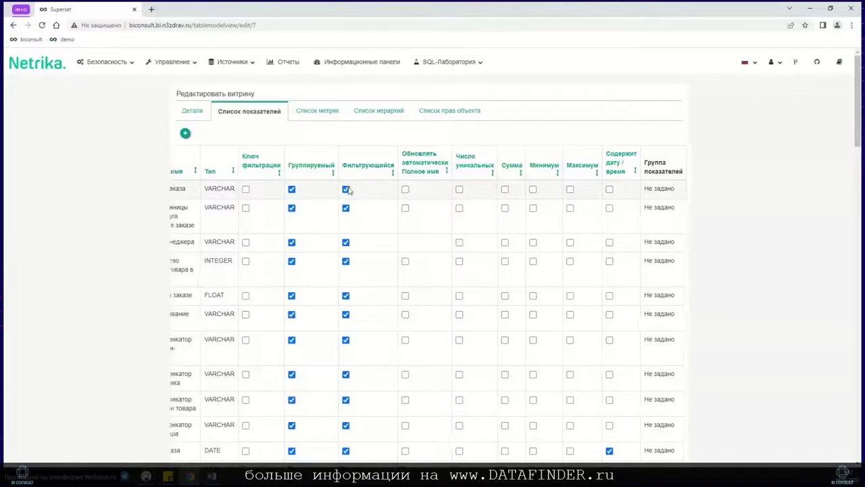
{"action": "scroll", "coordinate": [344, 189], "scroll_direction": "left", "scroll_amount": 3}
{"action": "left_click_drag", "start_coordinate": [306, 189], "coordinate": [348, 189]}
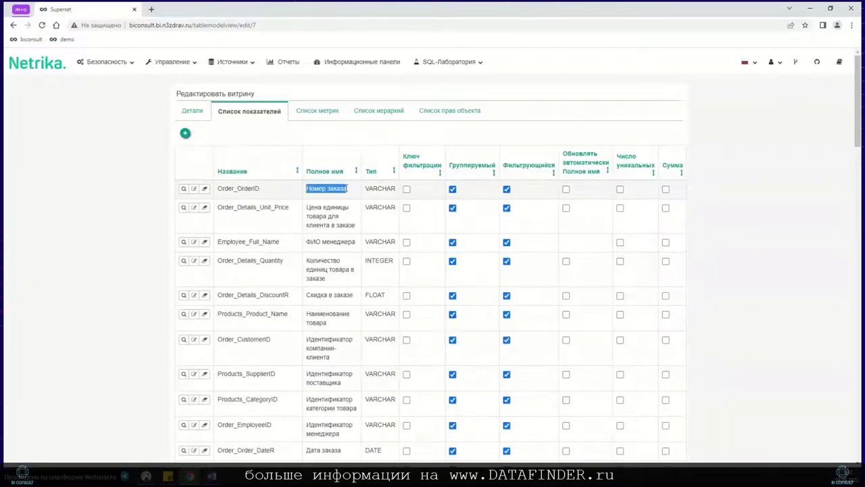
{"action": "left_click", "coordinate": [343, 188]}
{"action": "scroll", "coordinate": [344, 189], "scroll_direction": "right", "scroll_amount": 3}
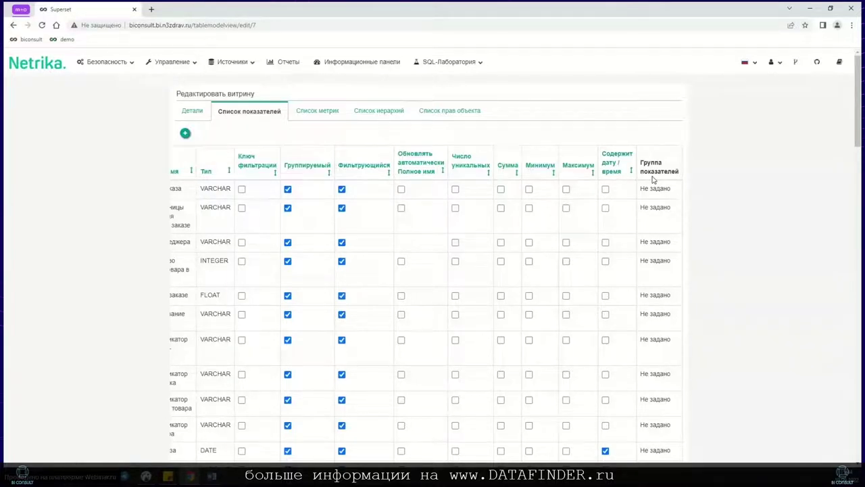
{"action": "scroll", "coordinate": [662, 191], "scroll_direction": "down", "scroll_amount": 2}
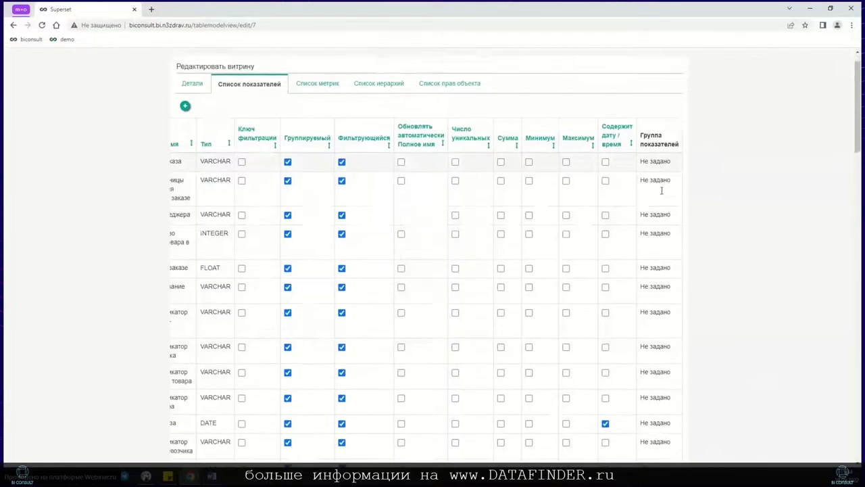
{"action": "scroll", "coordinate": [662, 191], "scroll_direction": "up", "scroll_amount": 3}
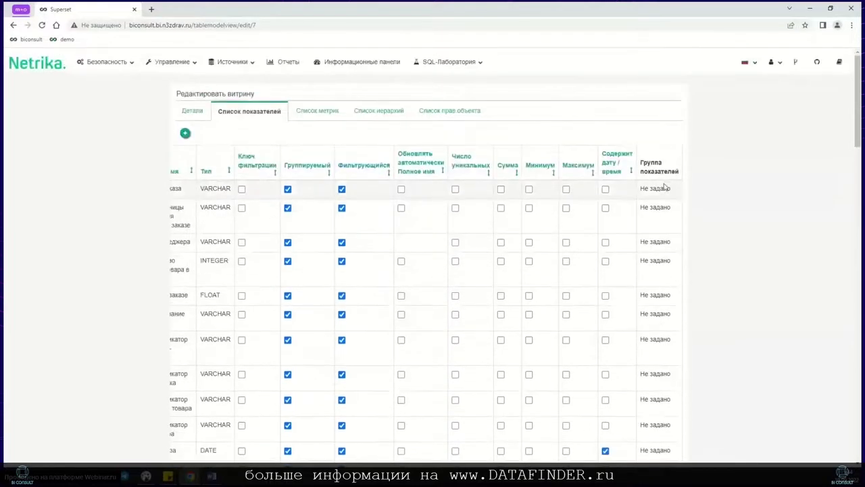
{"action": "left_click", "coordinate": [232, 61]}
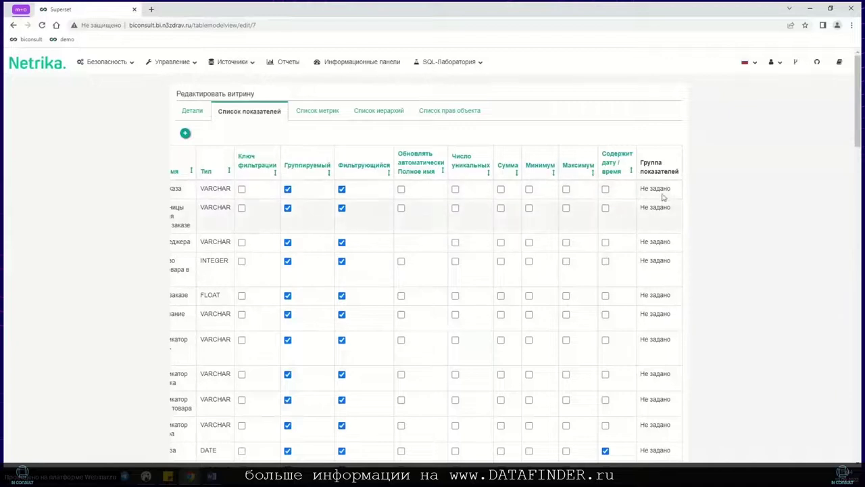
{"action": "scroll", "coordinate": [494, 196], "scroll_direction": "left", "scroll_amount": 5}
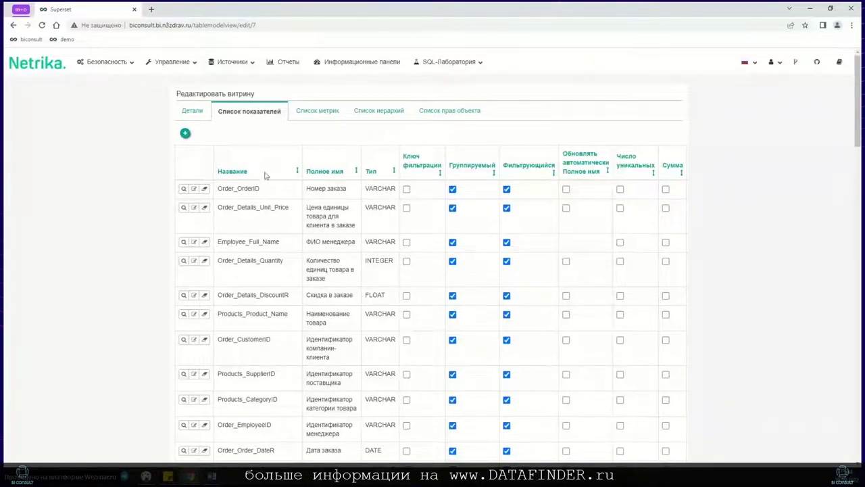
{"action": "scroll", "coordinate": [242, 189], "scroll_direction": "right", "scroll_amount": 3}
{"action": "scroll", "coordinate": [284, 199], "scroll_direction": "left", "scroll_amount": 3}
{"action": "scroll", "coordinate": [312, 209], "scroll_direction": "down", "scroll_amount": 10}
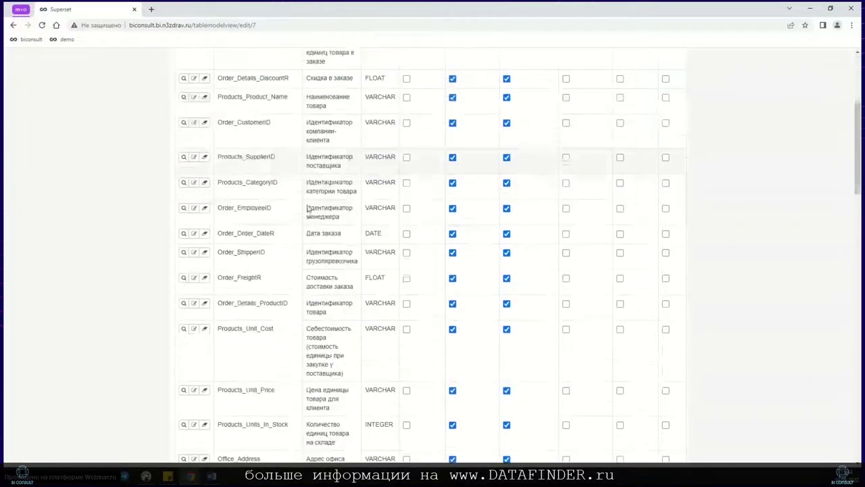
{"action": "scroll", "coordinate": [307, 206], "scroll_direction": "up", "scroll_amount": 8}
{"action": "scroll", "coordinate": [307, 206], "scroll_direction": "up", "scroll_amount": 2}
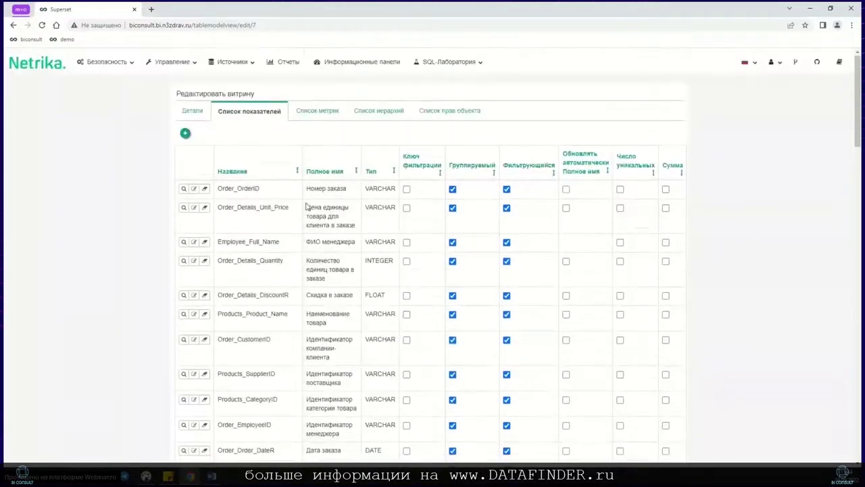
Open the Order_OrderID indicator for editing and examine its settings, down to the Выражение SQL field
{"action": "left_click", "coordinate": [194, 189]}
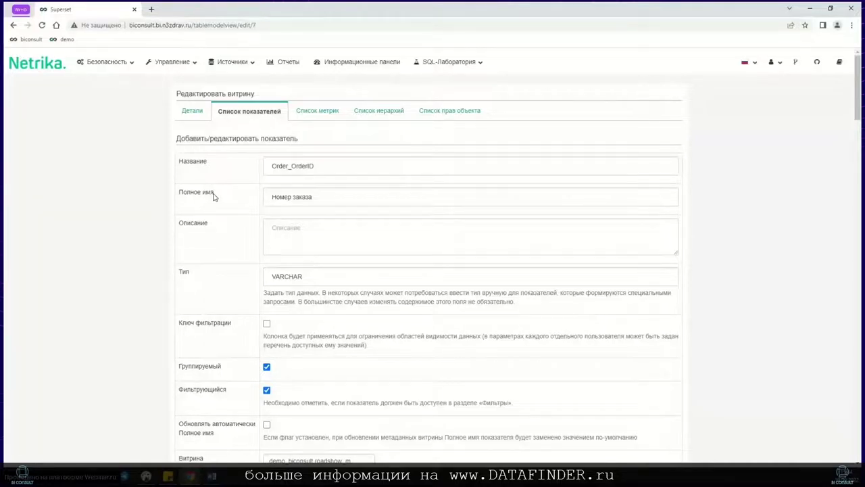
{"action": "scroll", "coordinate": [215, 197], "scroll_direction": "down", "scroll_amount": 1}
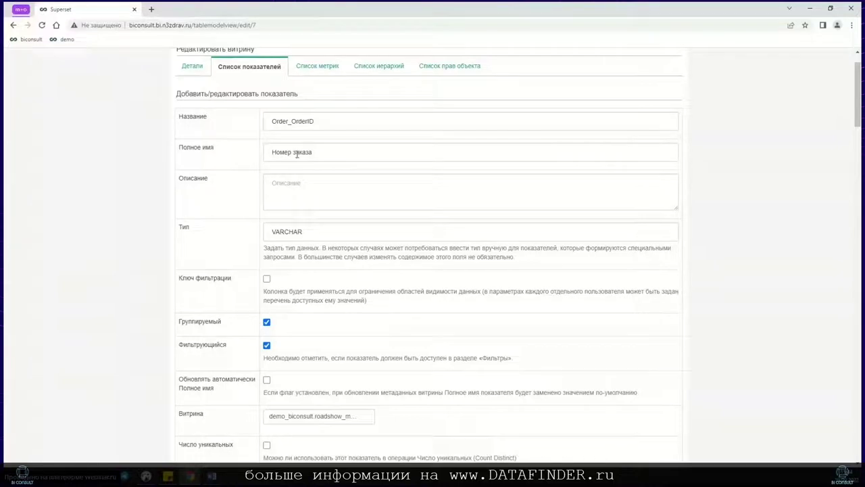
{"action": "scroll", "coordinate": [221, 183], "scroll_direction": "down", "scroll_amount": 2}
{"action": "scroll", "coordinate": [227, 183], "scroll_direction": "down", "scroll_amount": 4}
{"action": "left_click_drag", "start_coordinate": [227, 360], "coordinate": [193, 360]}
{"action": "left_click", "coordinate": [200, 360]}
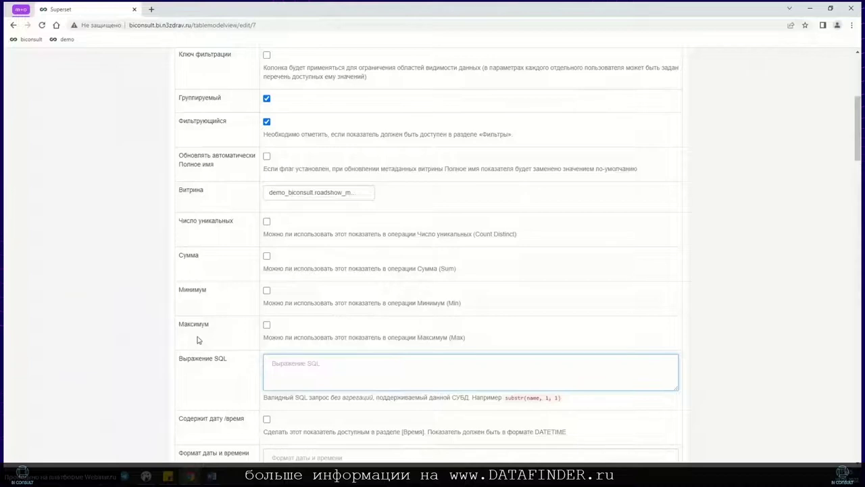
Search the indicator list for "фио" and open the Employee_Full_Name indicator for editing
{"action": "scroll", "coordinate": [198, 340], "scroll_direction": "down", "scroll_amount": 12}
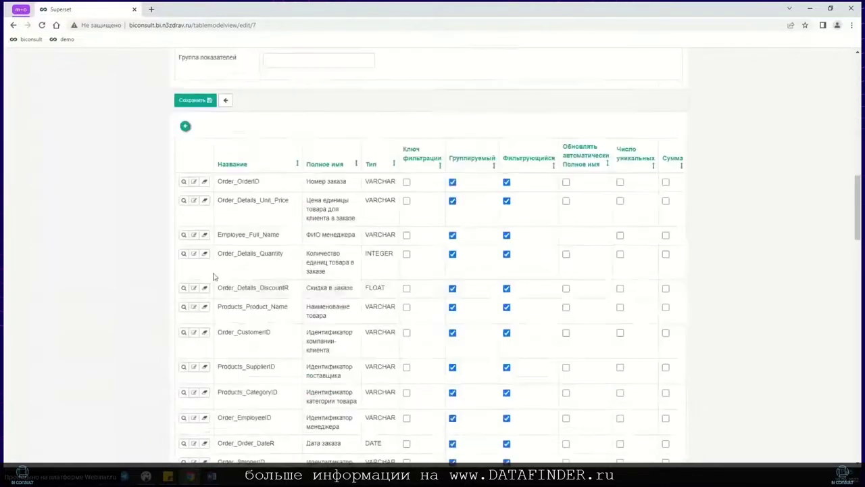
{"action": "key", "text": "ctrl+f"}
{"action": "type", "text": "фио"}
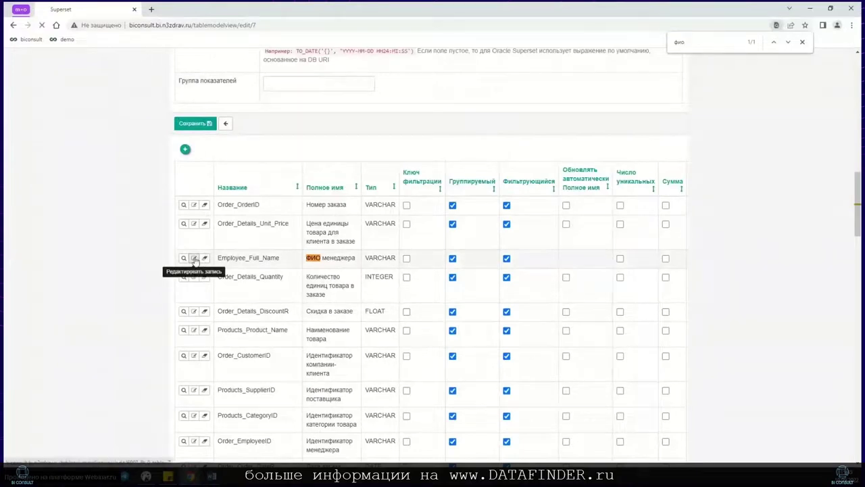
{"action": "left_click", "coordinate": [193, 257]}
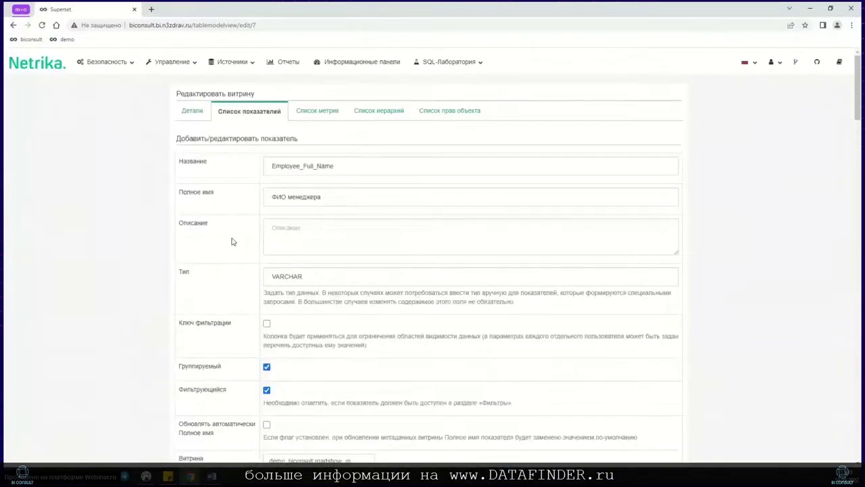
Examine the SQL expression that builds the Employee_Full_Name indicator from the employee's first and last name
{"action": "scroll", "coordinate": [232, 242], "scroll_direction": "down", "scroll_amount": 5}
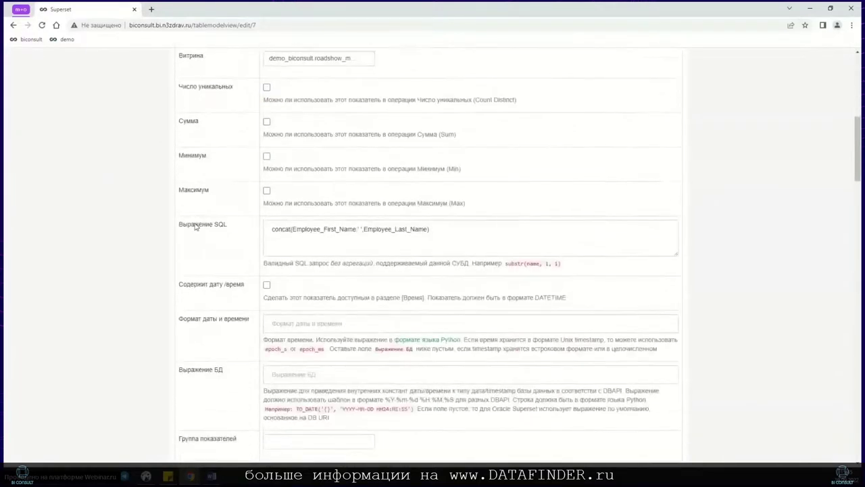
{"action": "left_click_drag", "start_coordinate": [454, 233], "coordinate": [272, 233]}
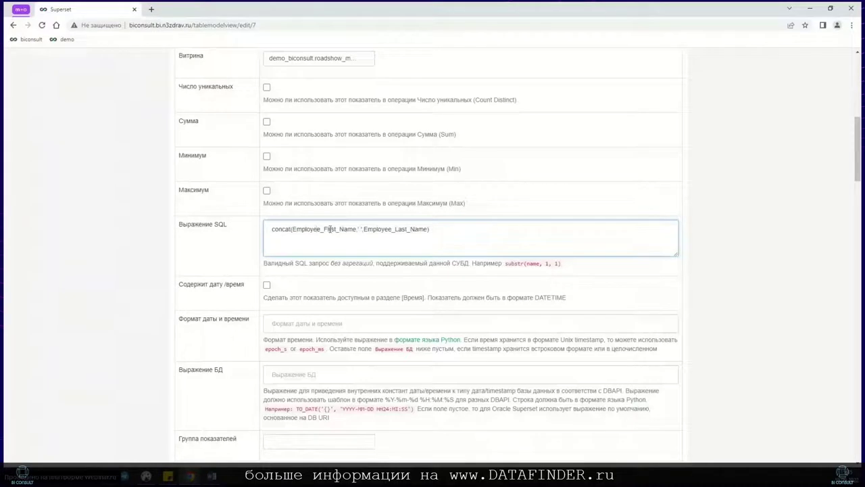
{"action": "left_click_drag", "start_coordinate": [431, 227], "coordinate": [284, 229]}
{"action": "left_click", "coordinate": [266, 234]}
{"action": "scroll", "coordinate": [237, 234], "scroll_direction": "up", "scroll_amount": 4}
{"action": "scroll", "coordinate": [237, 234], "scroll_direction": "up", "scroll_amount": 3}
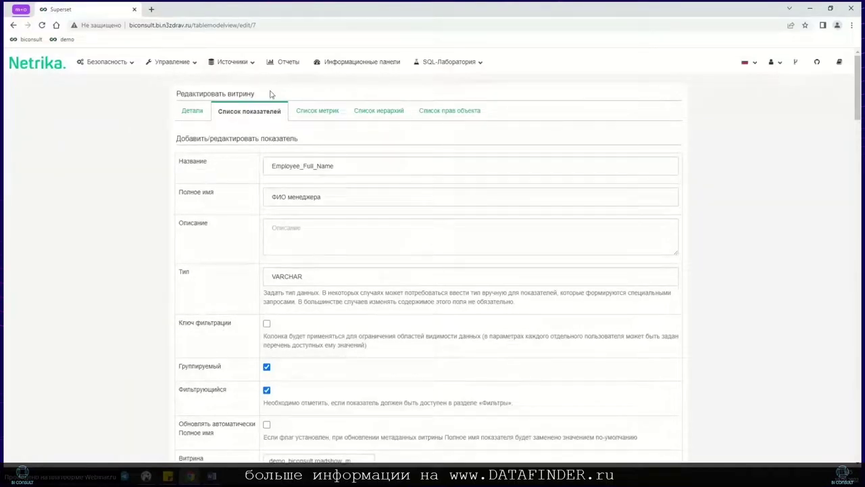
View the data mart's metrics, hierarchies and object permissions, and return to its details
{"action": "left_click", "coordinate": [326, 119]}
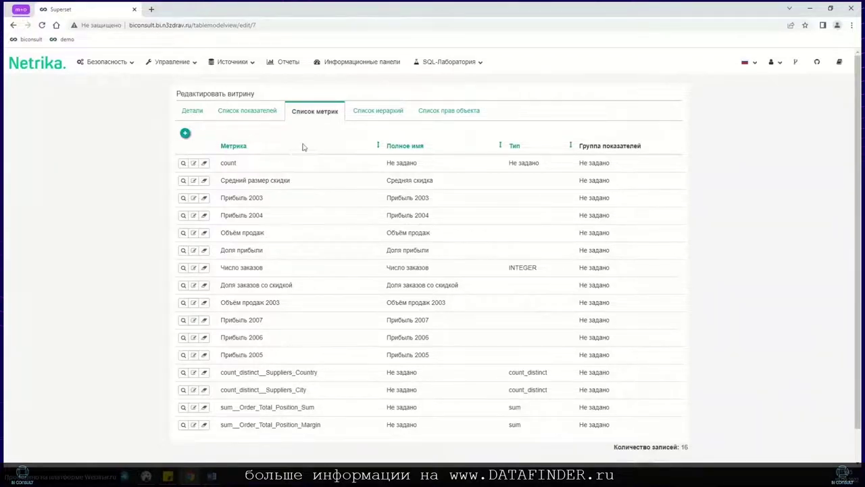
{"action": "left_click", "coordinate": [363, 116]}
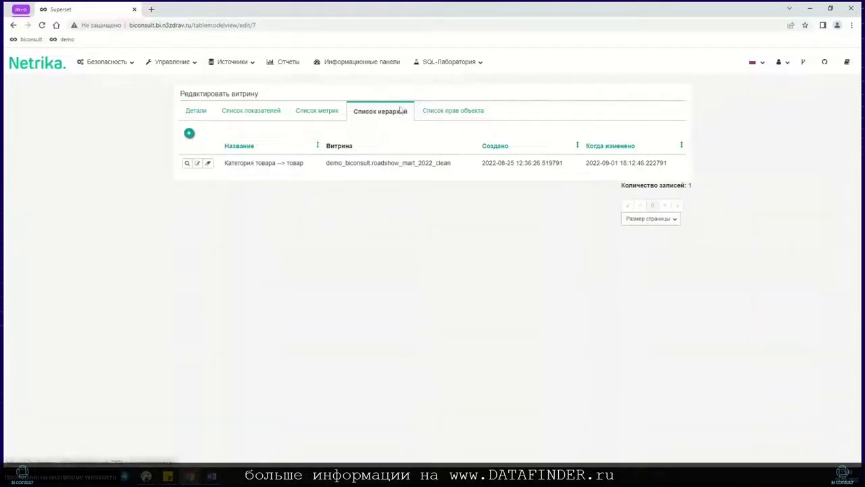
{"action": "left_click", "coordinate": [445, 120]}
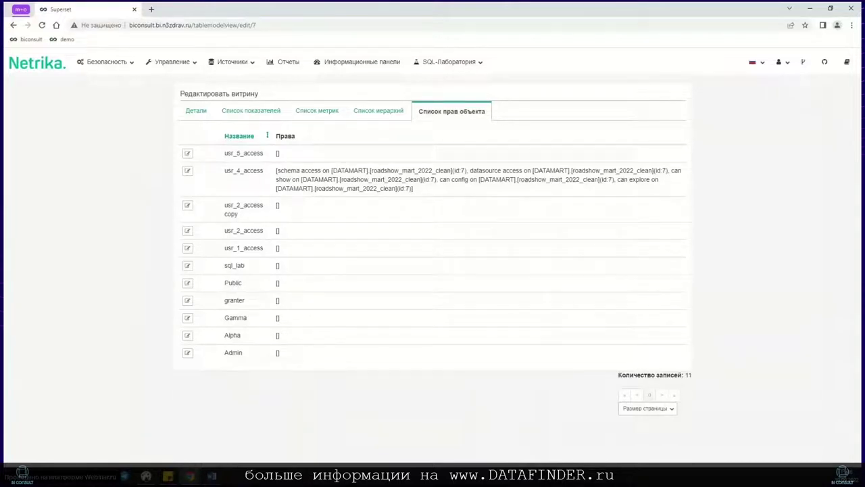
{"action": "left_click", "coordinate": [187, 111]}
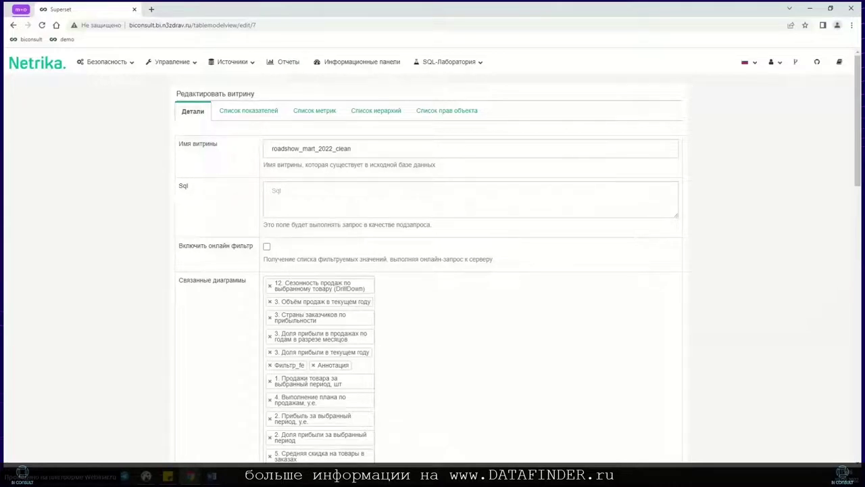
Start a new report from the list of reports with demo_biconsult.roadshow_mart_2022_clean as its data source
{"action": "left_click", "coordinate": [274, 66]}
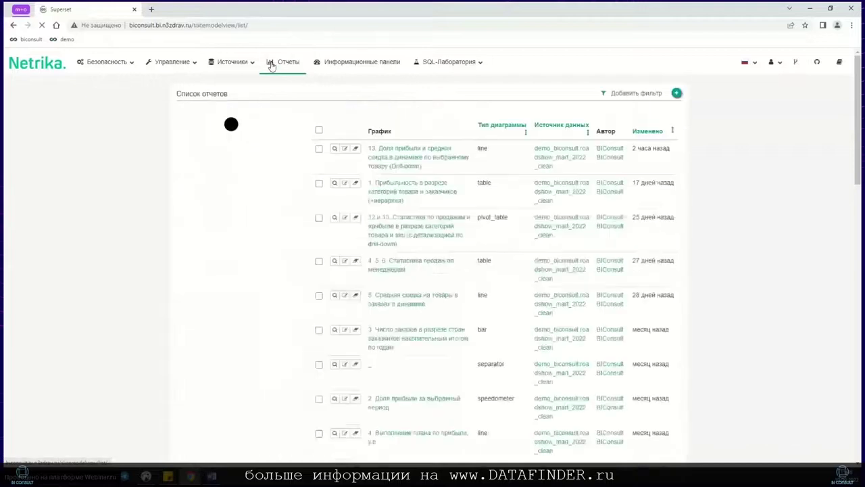
{"action": "left_click", "coordinate": [677, 94]}
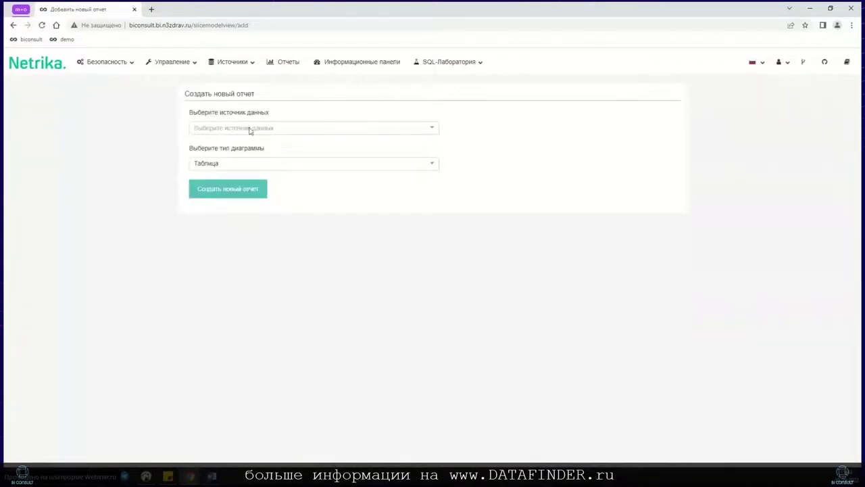
{"action": "left_click", "coordinate": [252, 129]}
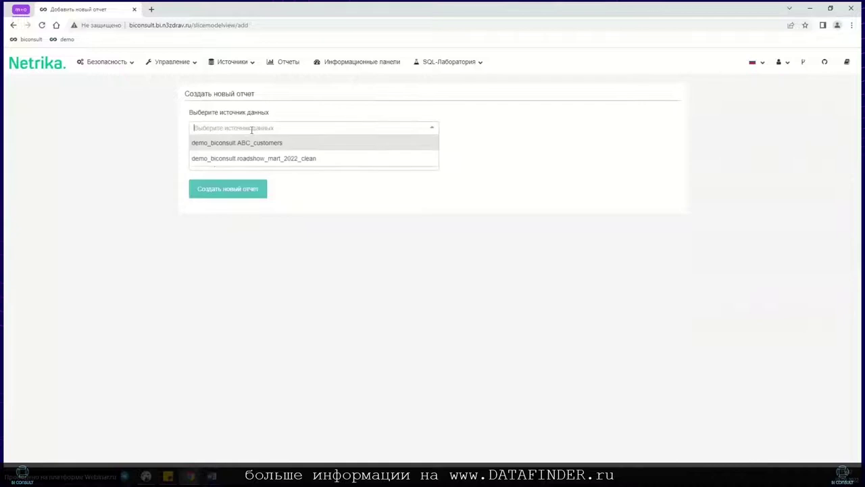
{"action": "left_click", "coordinate": [281, 162]}
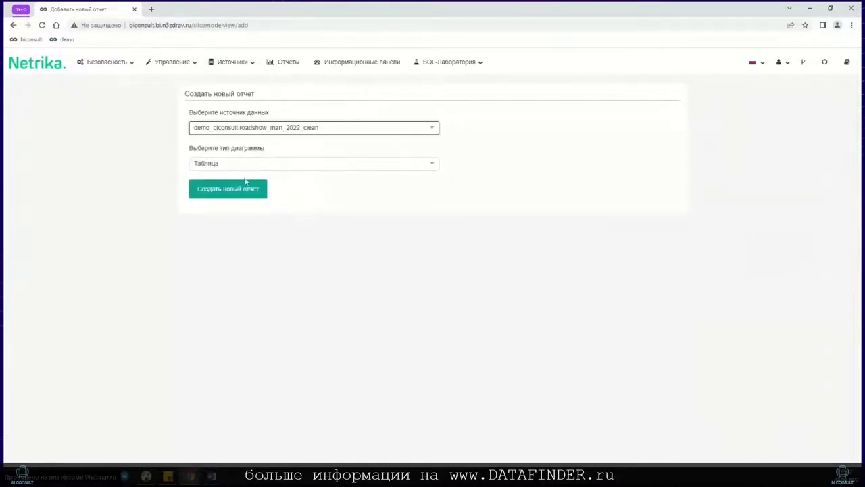
Look through the chart types offered for the new report, keeping Таблица selected
{"action": "left_click", "coordinate": [256, 167]}
{"action": "scroll", "coordinate": [254, 201], "scroll_direction": "up", "scroll_amount": 5}
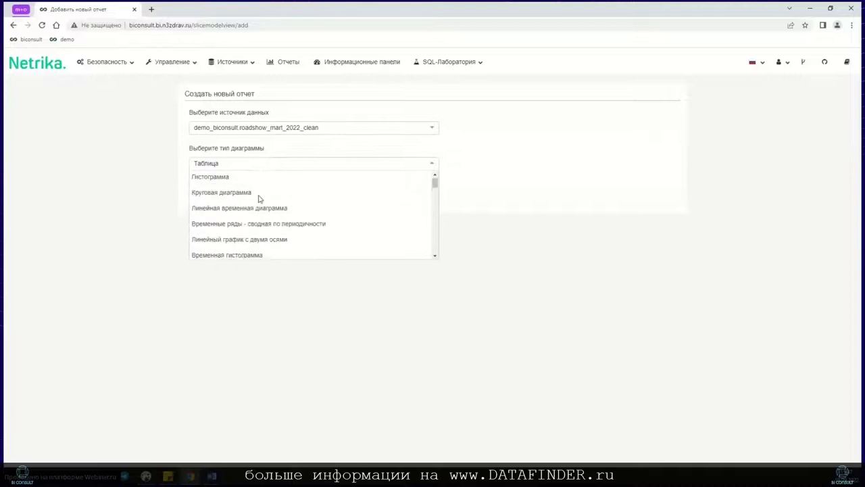
{"action": "scroll", "coordinate": [267, 193], "scroll_direction": "down", "scroll_amount": 10}
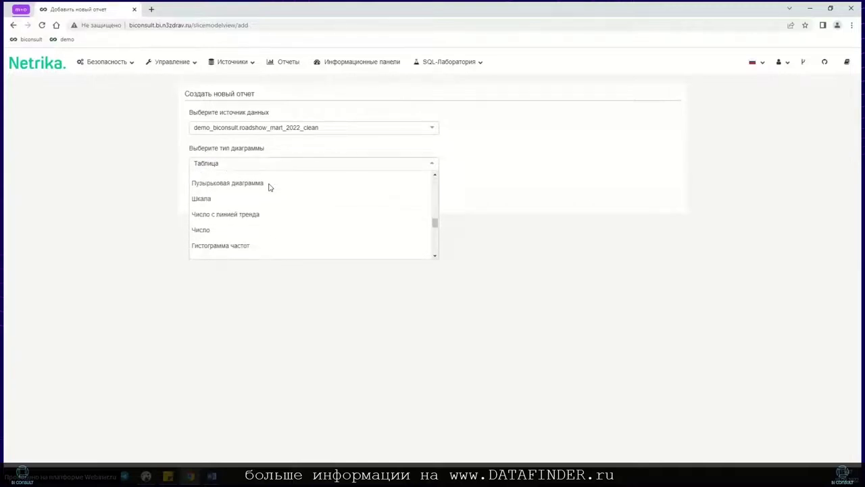
{"action": "left_click", "coordinate": [489, 183]}
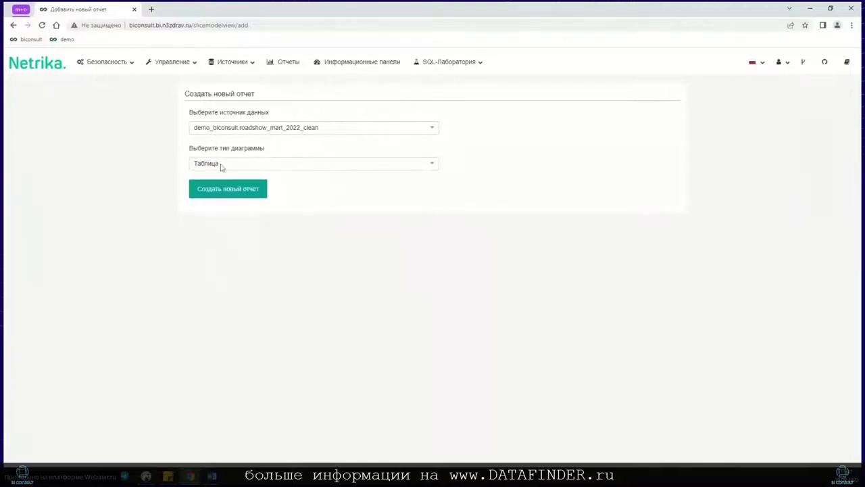
Open demo_biconsult.roadshow_mart_2022_clean from the list of data marts to start a report on it
{"action": "left_click", "coordinate": [229, 65]}
{"action": "left_click", "coordinate": [236, 133]}
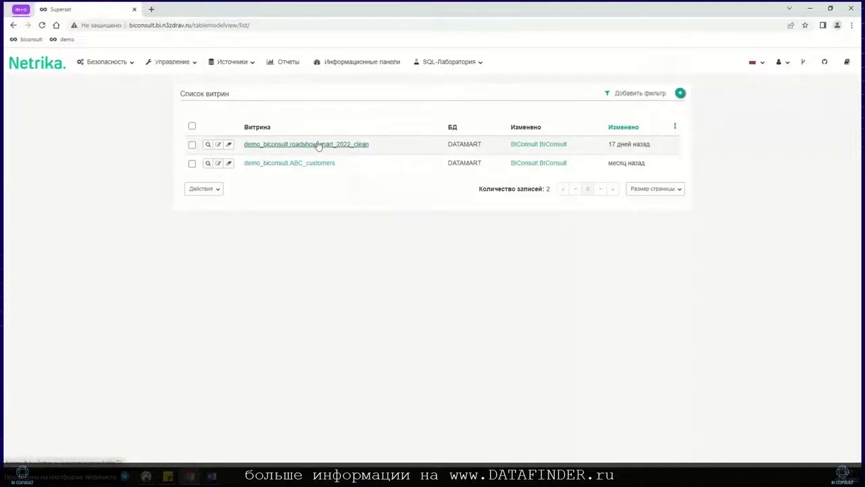
{"action": "left_click", "coordinate": [295, 146]}
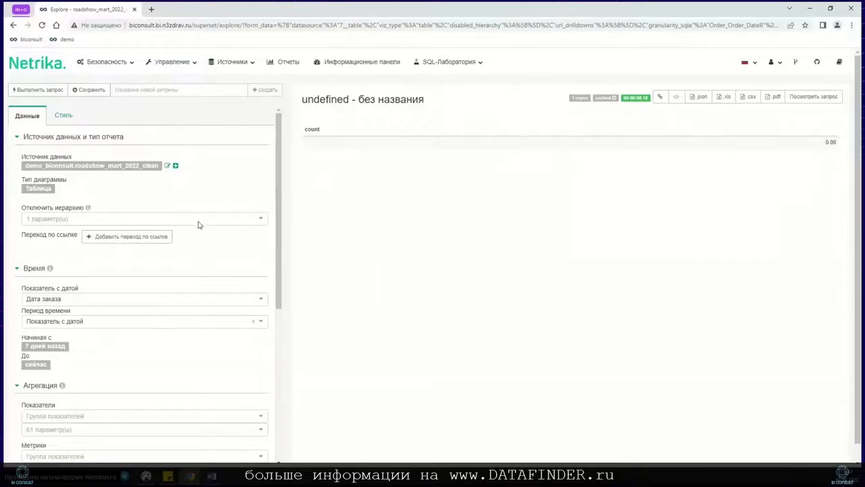
Check the report's data and style settings, collapsing and expanding the data source and report type section
{"action": "mouse_move", "coordinate": [276, 196]}
{"action": "left_mouse_down"}
{"action": "mouse_move", "coordinate": [268, 368]}
{"action": "mouse_move", "coordinate": [267, 194]}
{"action": "left_mouse_up"}
{"action": "left_click", "coordinate": [63, 116]}
{"action": "left_click", "coordinate": [29, 117]}
{"action": "left_click", "coordinate": [18, 139]}
{"action": "left_click", "coordinate": [16, 138]}
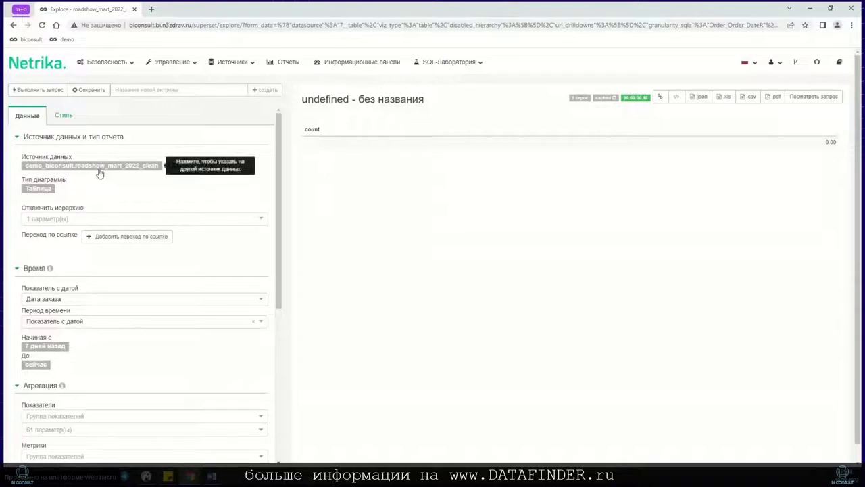
Look through the available visualization types and change the report's chart type to Гистограмма
{"action": "left_click", "coordinate": [42, 189]}
{"action": "scroll", "coordinate": [388, 169], "scroll_direction": "down", "scroll_amount": 5}
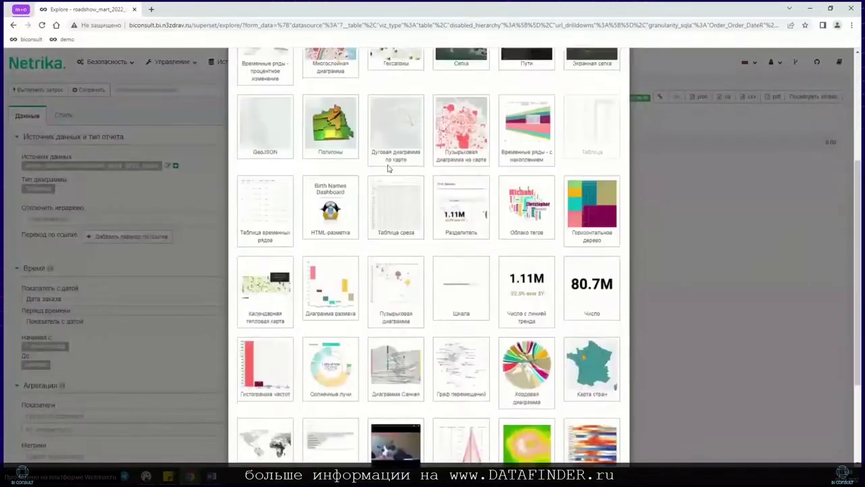
{"action": "scroll", "coordinate": [412, 301], "scroll_direction": "up", "scroll_amount": 4}
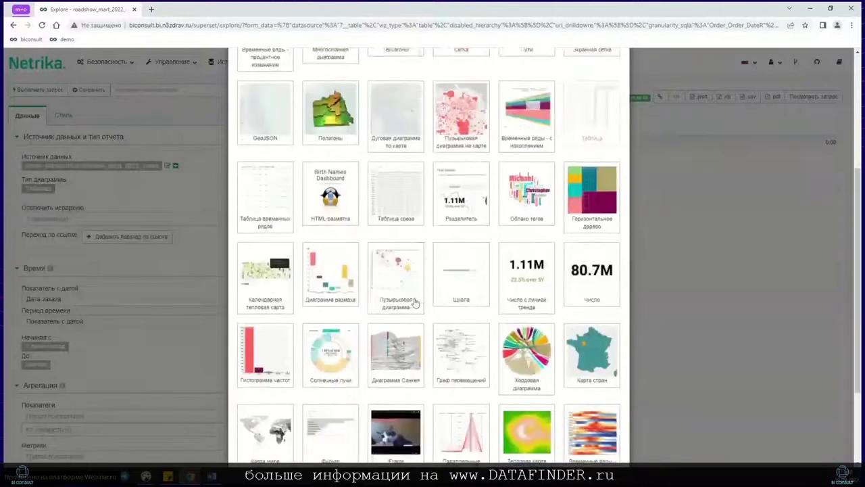
{"action": "scroll", "coordinate": [415, 302], "scroll_direction": "up", "scroll_amount": 2}
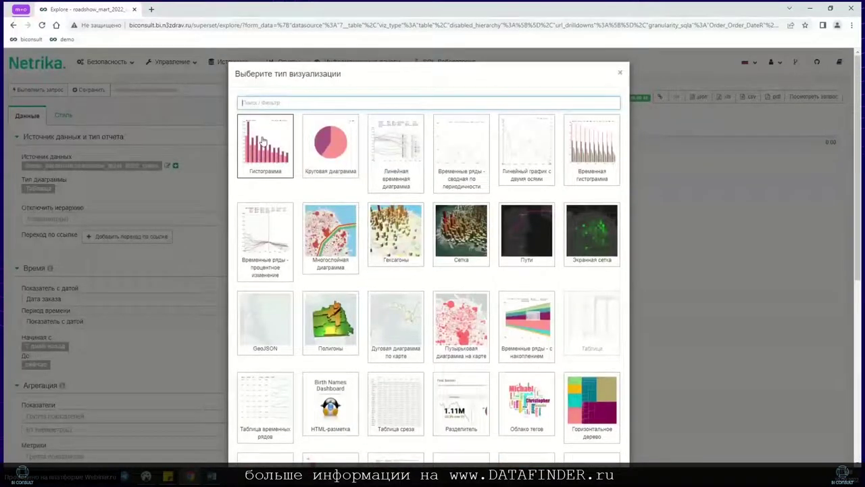
{"action": "left_click", "coordinate": [263, 140]}
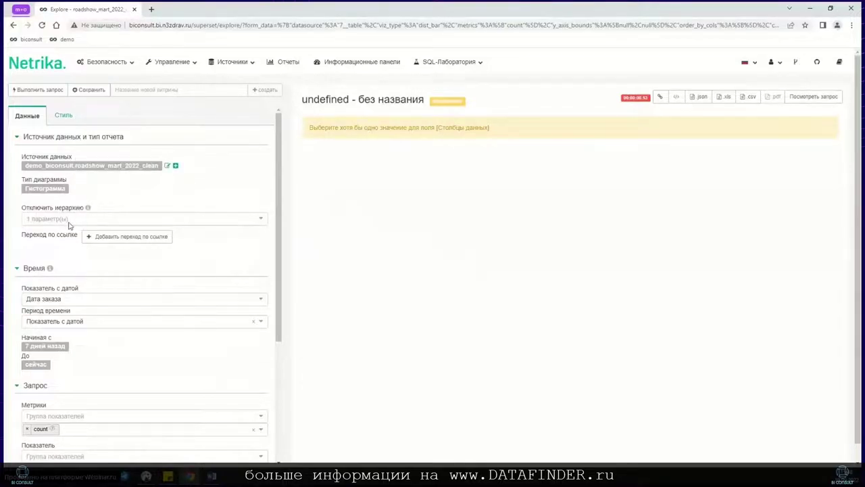
Disable the Категория товара --> товар hierarchy for the report, and clear that selection again
{"action": "left_click", "coordinate": [69, 219]}
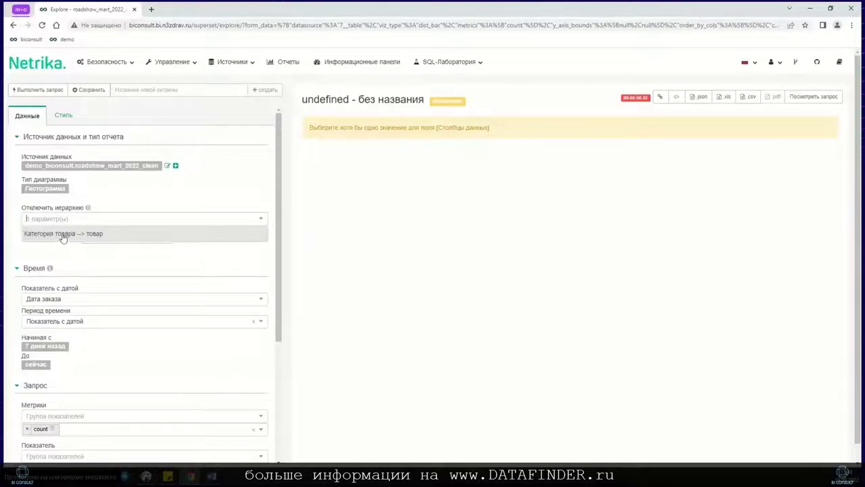
{"action": "left_click", "coordinate": [114, 216]}
{"action": "left_click", "coordinate": [78, 220]}
{"action": "left_click", "coordinate": [54, 234]}
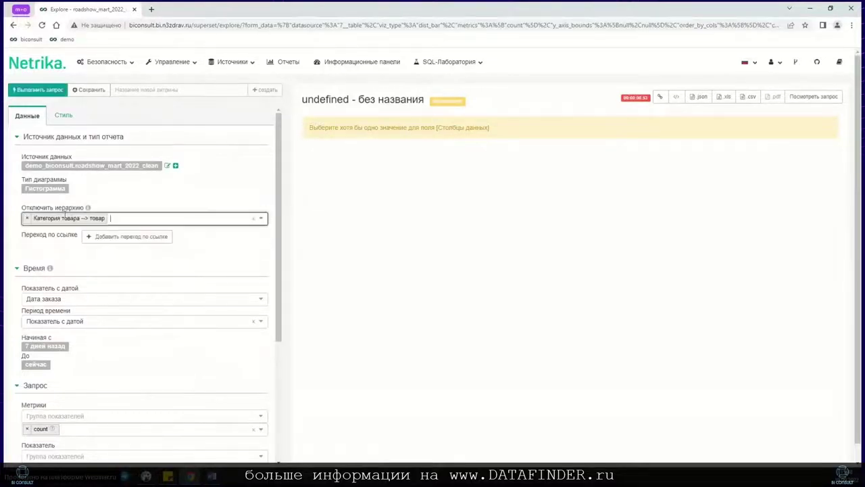
{"action": "left_click", "coordinate": [28, 218]}
{"action": "left_click", "coordinate": [152, 209]}
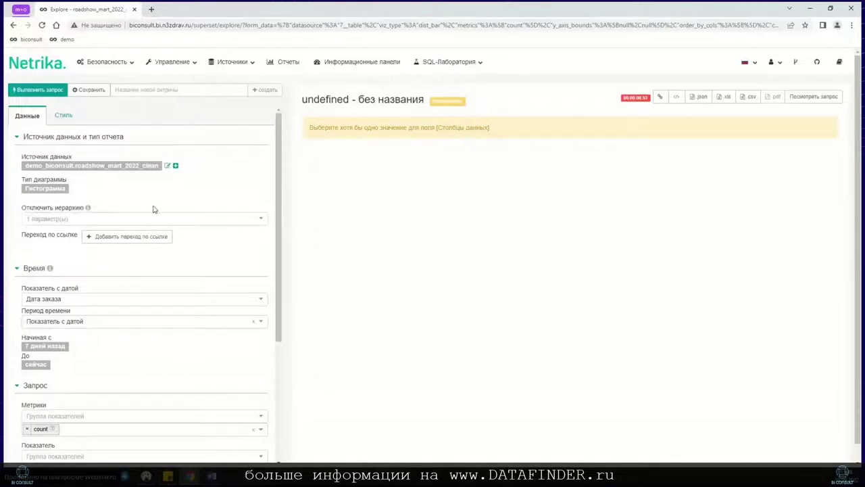
Add three empty link transitions to the report and remove all of them
{"action": "scroll", "coordinate": [153, 210], "scroll_direction": "down", "scroll_amount": 1}
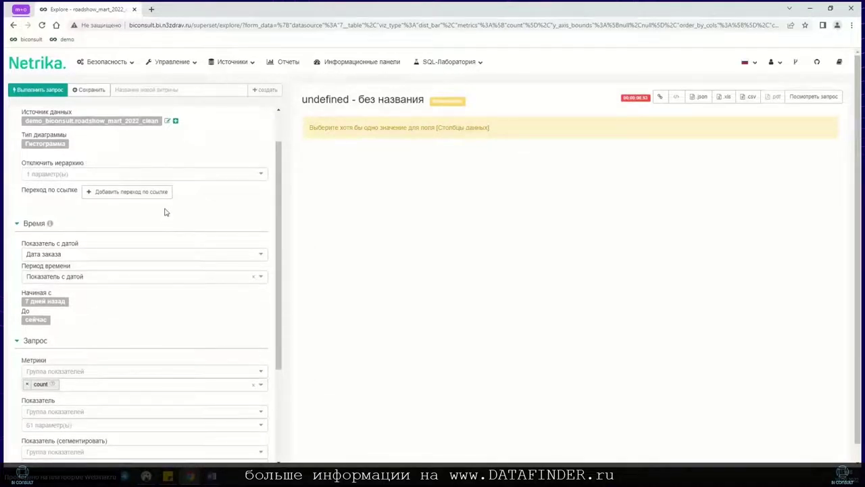
{"action": "left_click", "coordinate": [111, 192]}
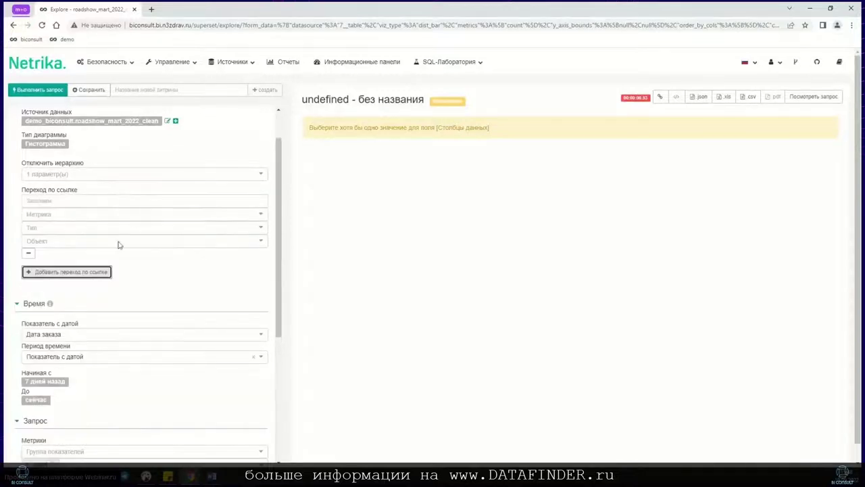
{"action": "left_click", "coordinate": [73, 273]}
{"action": "left_click", "coordinate": [58, 345]}
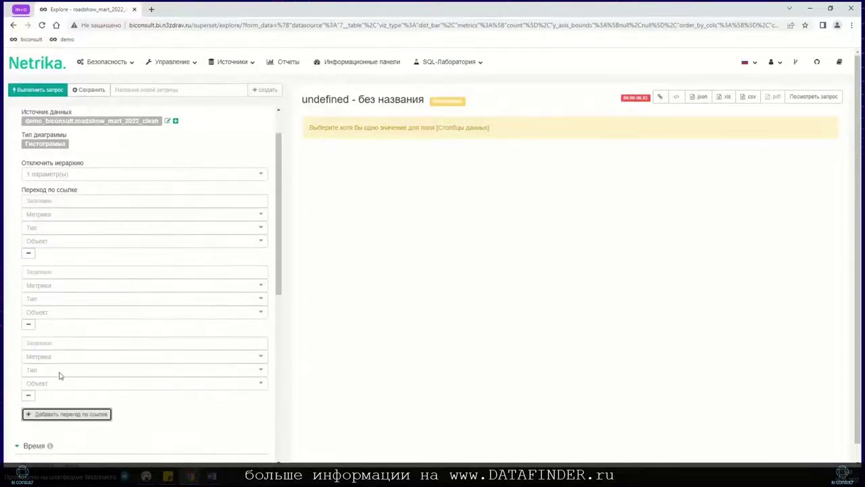
{"action": "left_click", "coordinate": [29, 324]}
{"action": "left_click", "coordinate": [29, 253]}
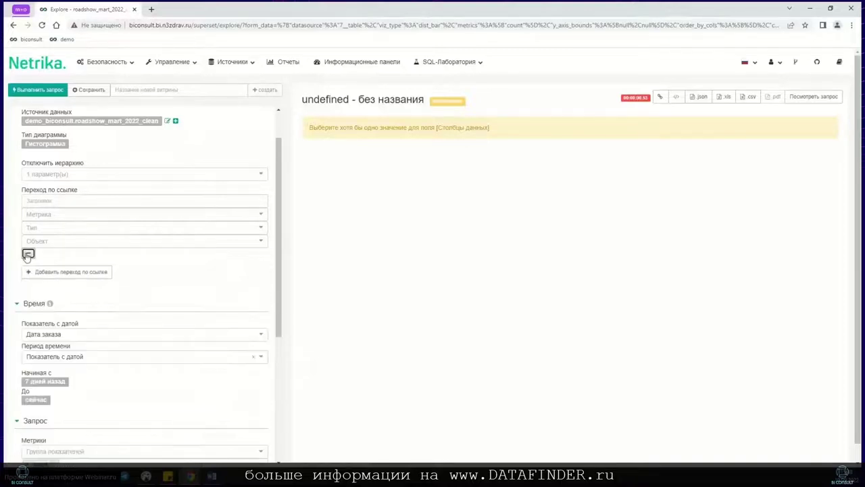
{"action": "left_click", "coordinate": [29, 254]}
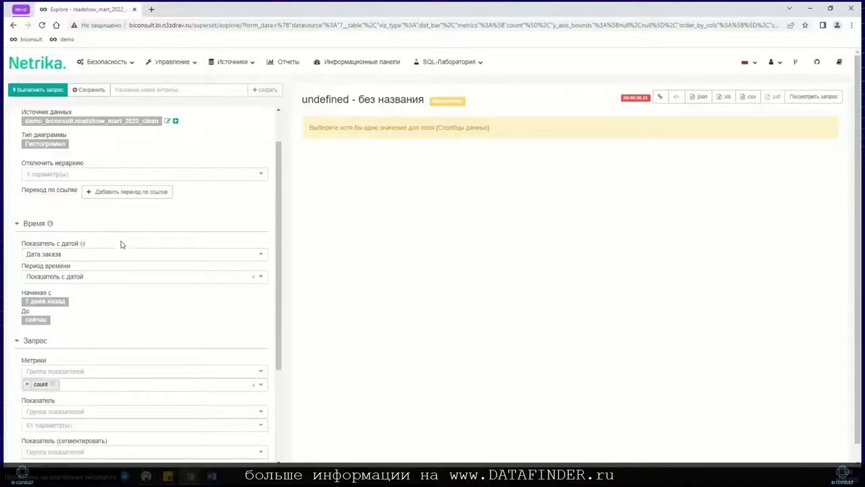
Add one link transition, check which target types it offers, and remove it without filling it in
{"action": "left_click", "coordinate": [144, 192]}
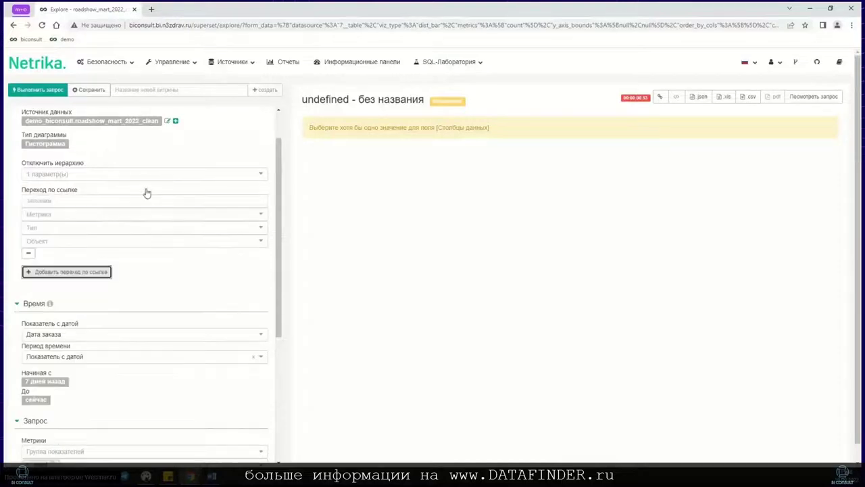
{"action": "left_click", "coordinate": [85, 228]}
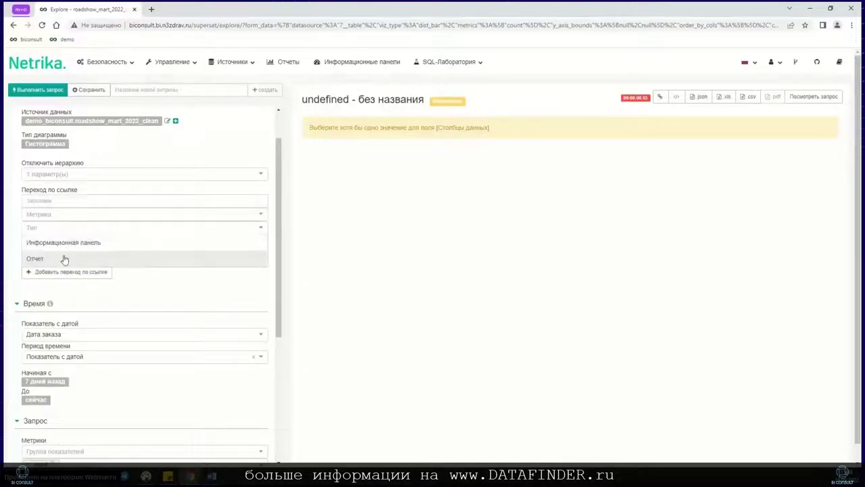
{"action": "left_click", "coordinate": [117, 166]}
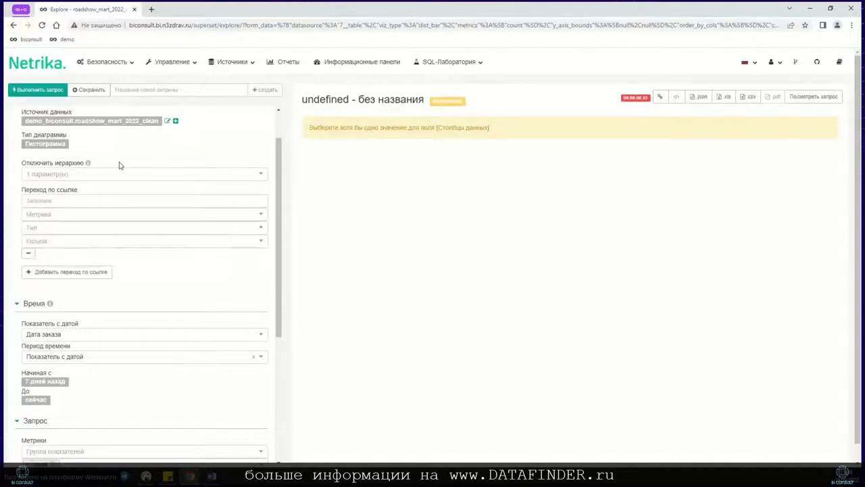
{"action": "left_click", "coordinate": [29, 255]}
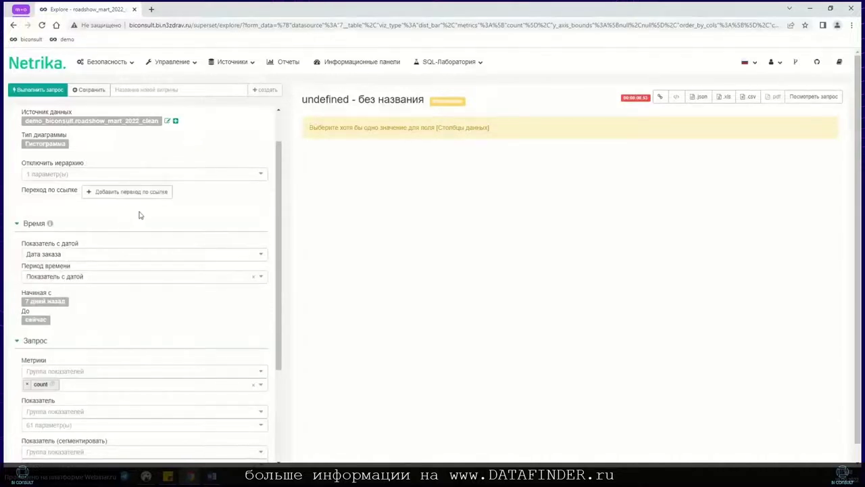
Examine the fixed and relative options for the period's start date, including time units and direction, without changing it
{"action": "scroll", "coordinate": [135, 216], "scroll_direction": "down", "scroll_amount": 1}
{"action": "scroll", "coordinate": [23, 184], "scroll_direction": "down", "scroll_amount": 1}
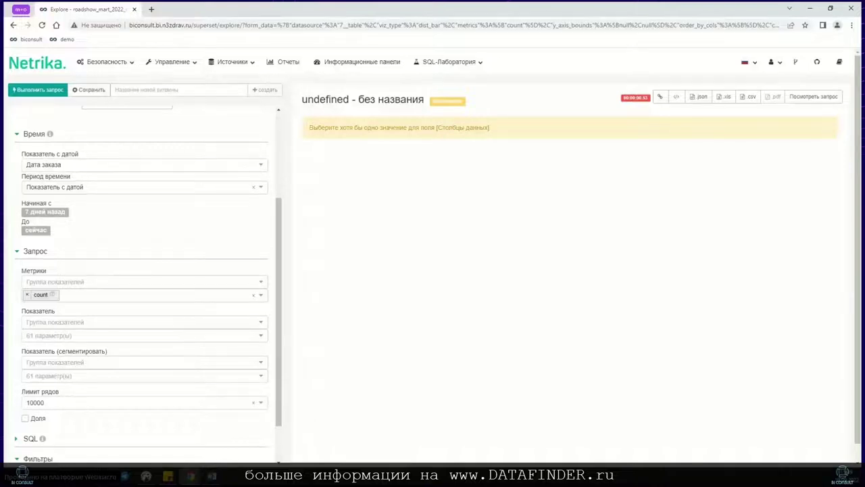
{"action": "scroll", "coordinate": [159, 193], "scroll_direction": "down", "scroll_amount": 2}
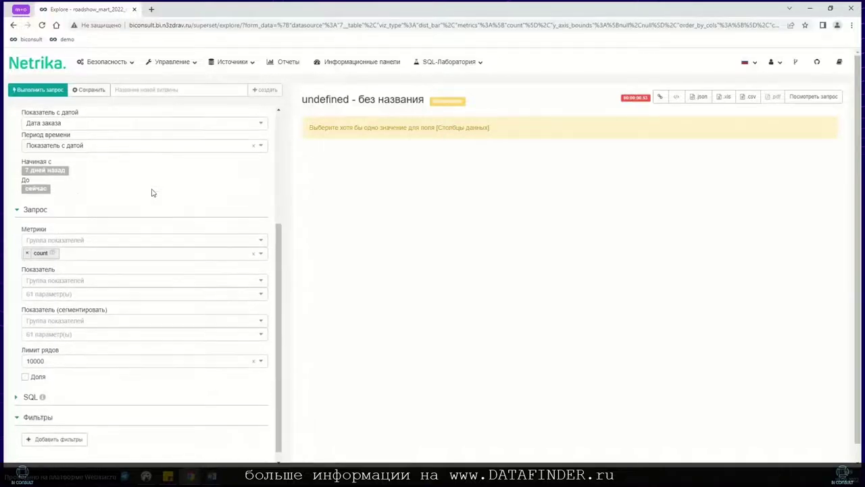
{"action": "left_click", "coordinate": [50, 167]}
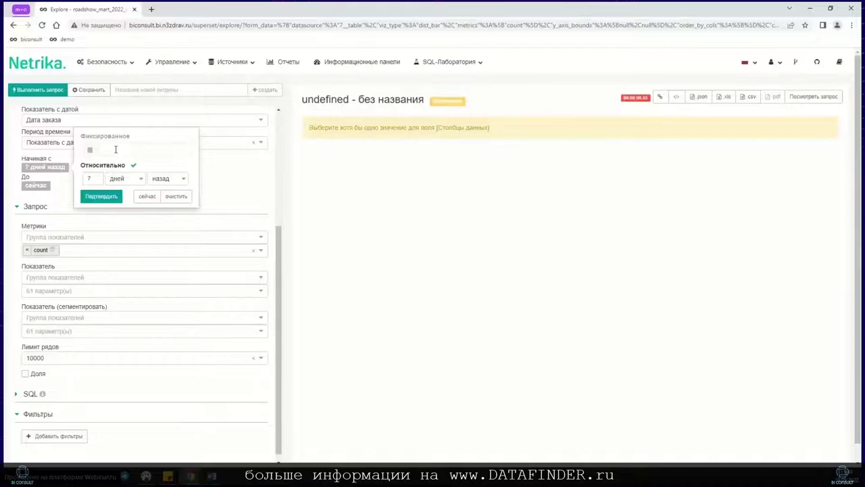
{"action": "left_click", "coordinate": [116, 149]}
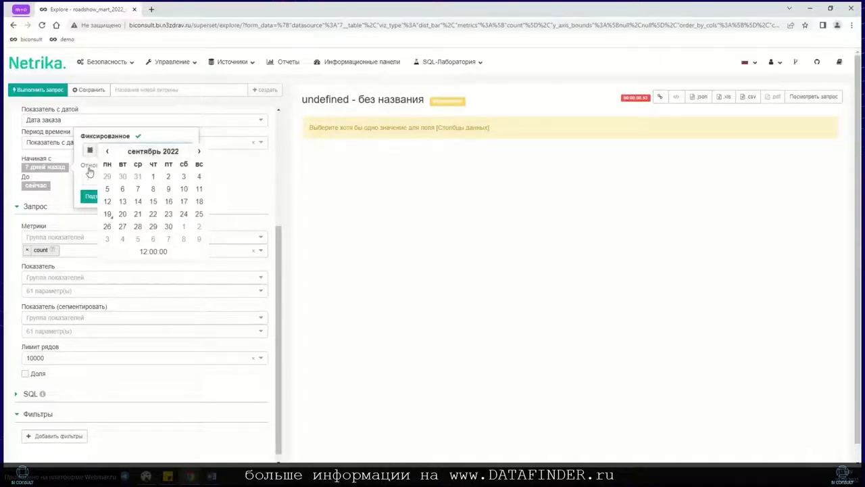
{"action": "left_click", "coordinate": [87, 166]}
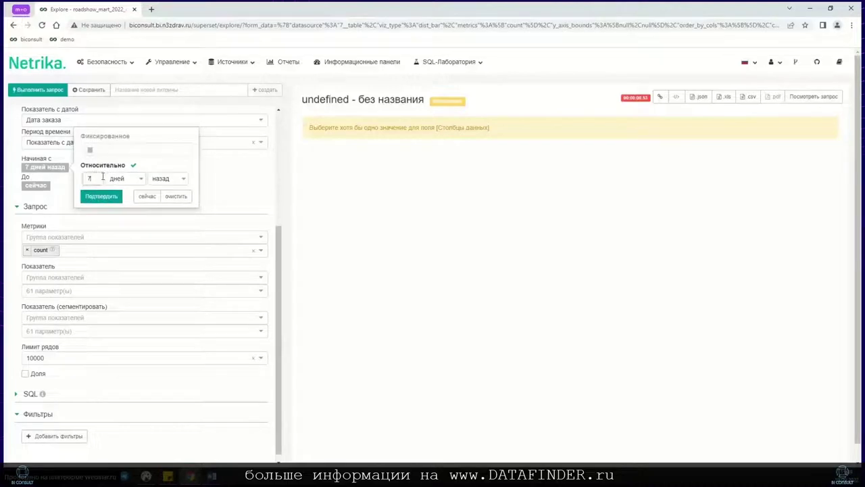
{"action": "left_click", "coordinate": [127, 179]}
{"action": "scroll", "coordinate": [123, 223], "scroll_direction": "down", "scroll_amount": 1}
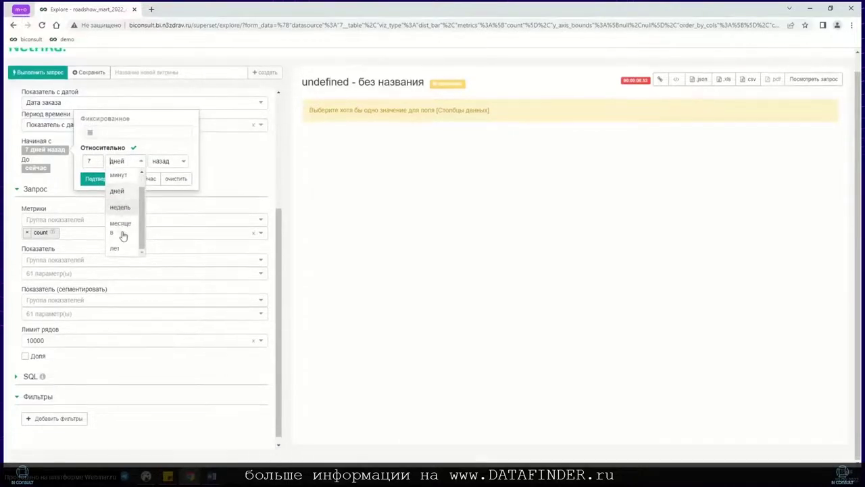
{"action": "scroll", "coordinate": [126, 217], "scroll_direction": "up", "scroll_amount": 2}
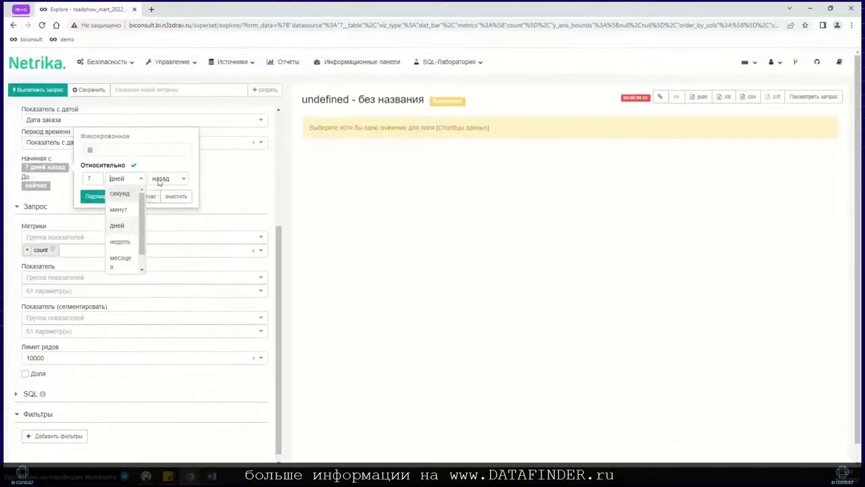
{"action": "left_click", "coordinate": [165, 177]}
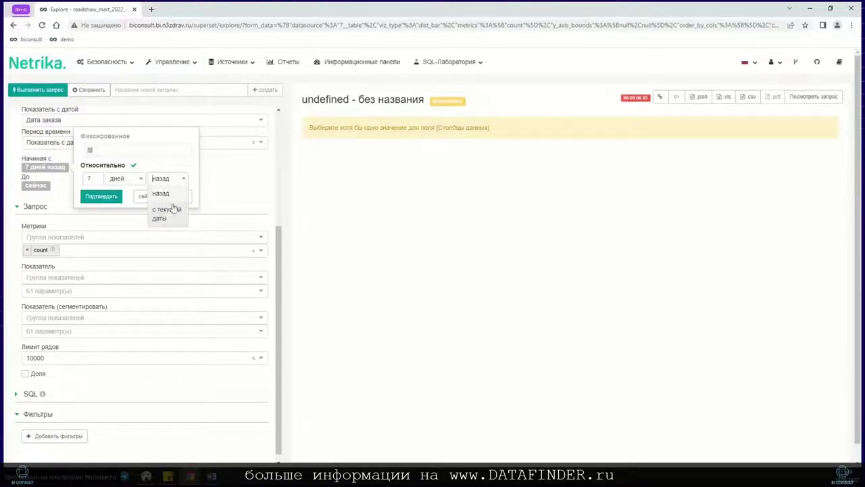
{"action": "left_click", "coordinate": [216, 178]}
{"action": "left_click", "coordinate": [213, 176]}
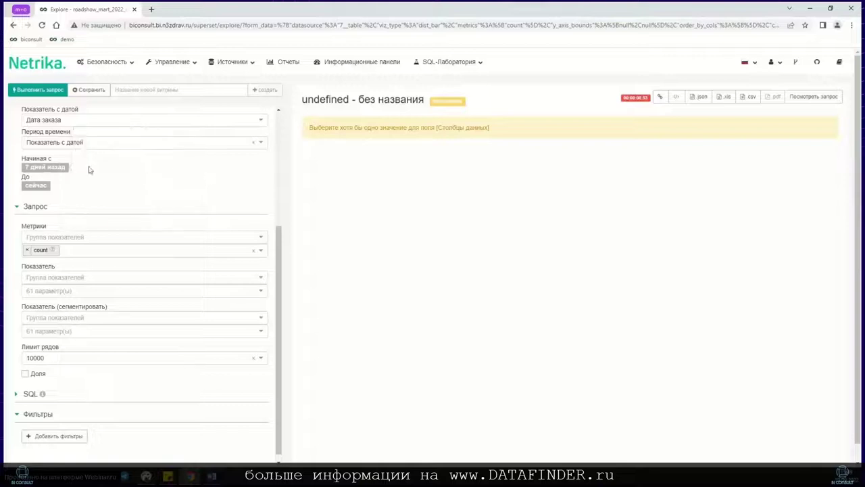
Expand the SQL section to examine the custom WHERE and HAVING condition fields
{"action": "scroll", "coordinate": [92, 176], "scroll_direction": "down", "scroll_amount": 2}
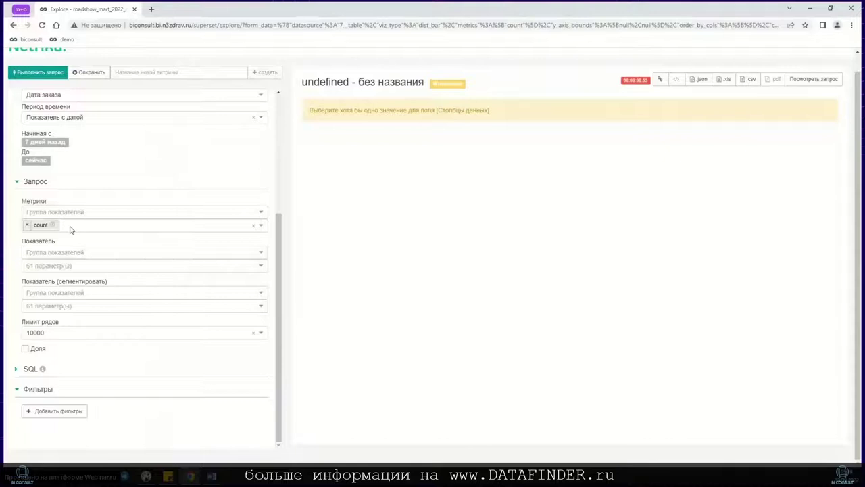
{"action": "left_click", "coordinate": [17, 372]}
{"action": "scroll", "coordinate": [52, 357], "scroll_direction": "down", "scroll_amount": 1}
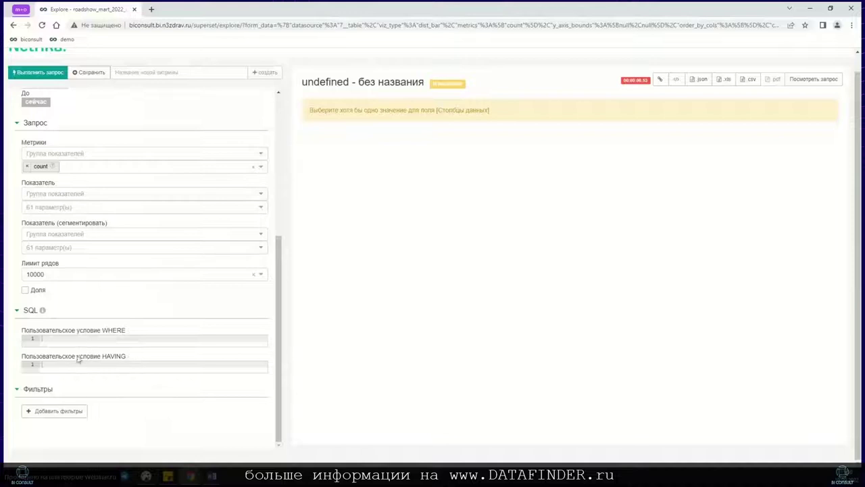
Add a filter on Наименование категории товара (рус.) and review the comparison operators, keeping in
{"action": "left_click", "coordinate": [65, 413]}
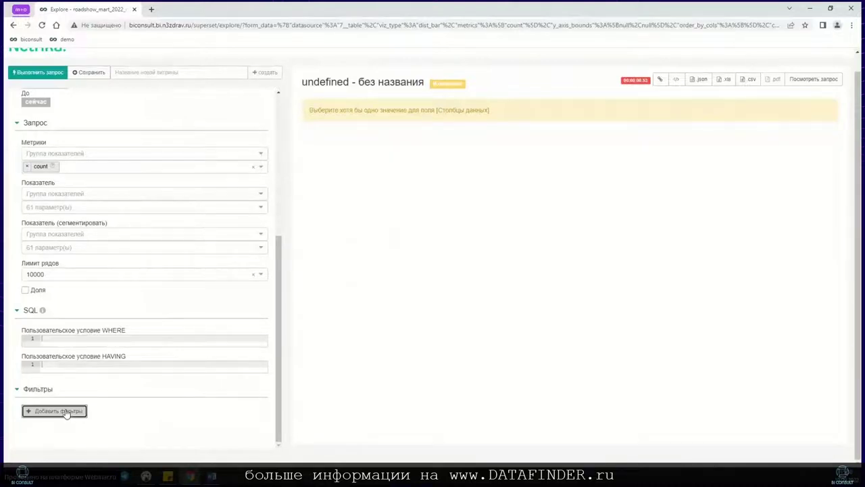
{"action": "scroll", "coordinate": [77, 402], "scroll_direction": "down", "scroll_amount": 1}
{"action": "left_click", "coordinate": [82, 384]}
{"action": "scroll", "coordinate": [102, 383], "scroll_direction": "down", "scroll_amount": 5}
{"action": "left_click", "coordinate": [81, 379]}
{"action": "left_click", "coordinate": [68, 399]}
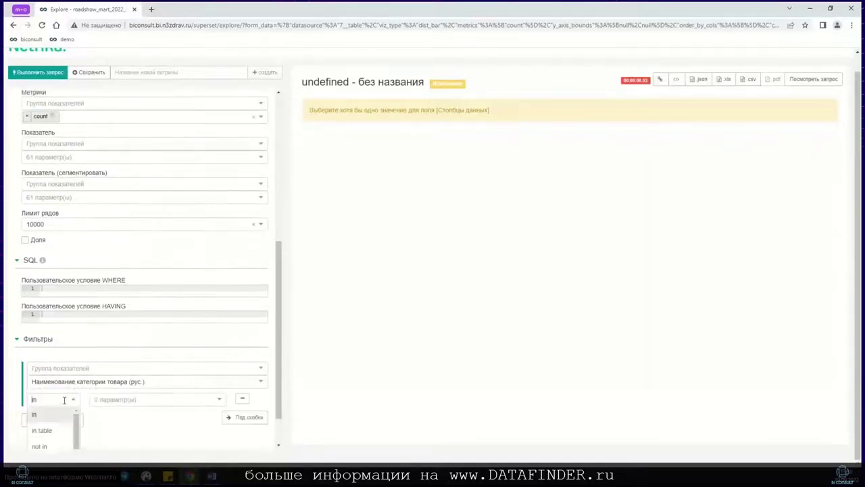
{"action": "left_click_drag", "start_coordinate": [73, 400], "coordinate": [106, 385]}
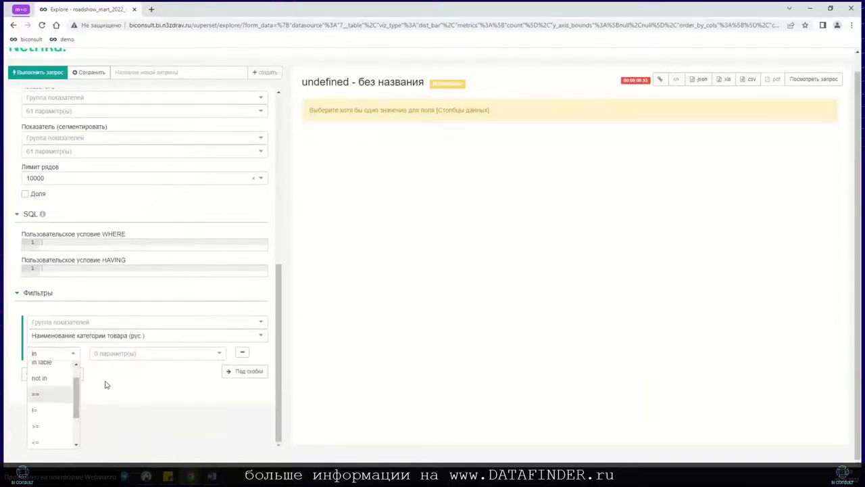
{"action": "left_click", "coordinate": [108, 387]}
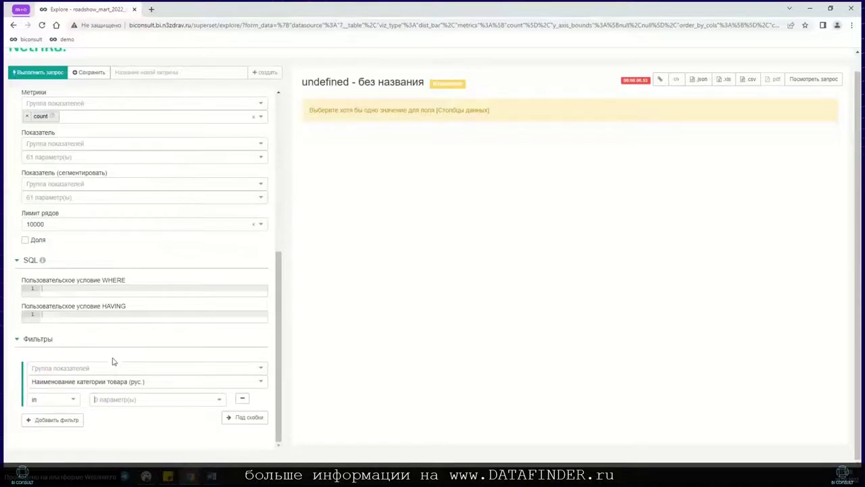
Add a second, empty filter joined with И and put the product category filter in brackets
{"action": "left_click", "coordinate": [59, 420]}
{"action": "left_click", "coordinate": [61, 419]}
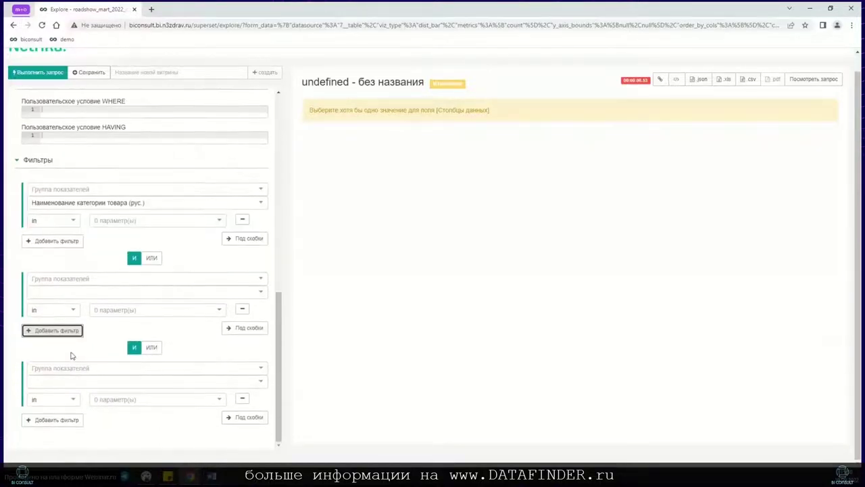
{"action": "left_click", "coordinate": [242, 400]}
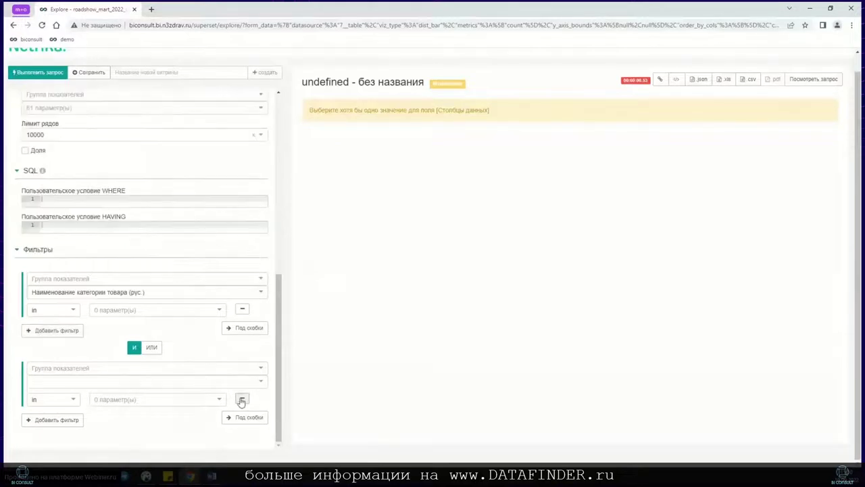
{"action": "left_click", "coordinate": [151, 347]}
{"action": "left_click", "coordinate": [135, 348]}
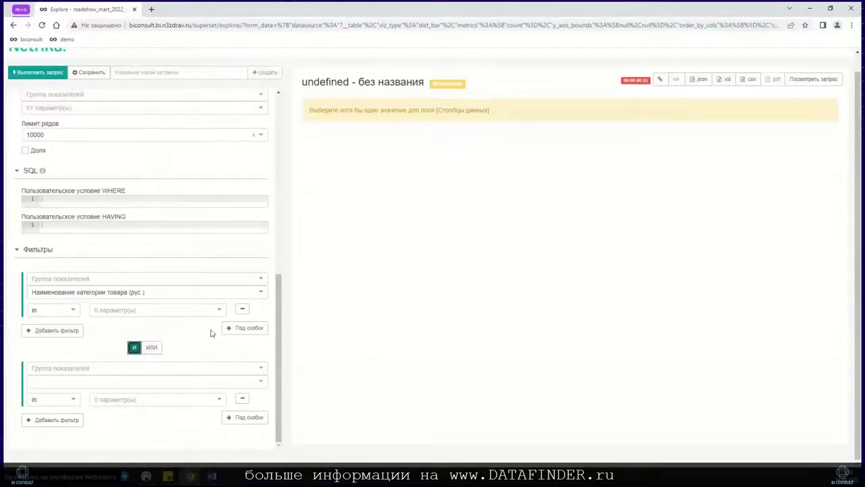
{"action": "left_click", "coordinate": [234, 327]}
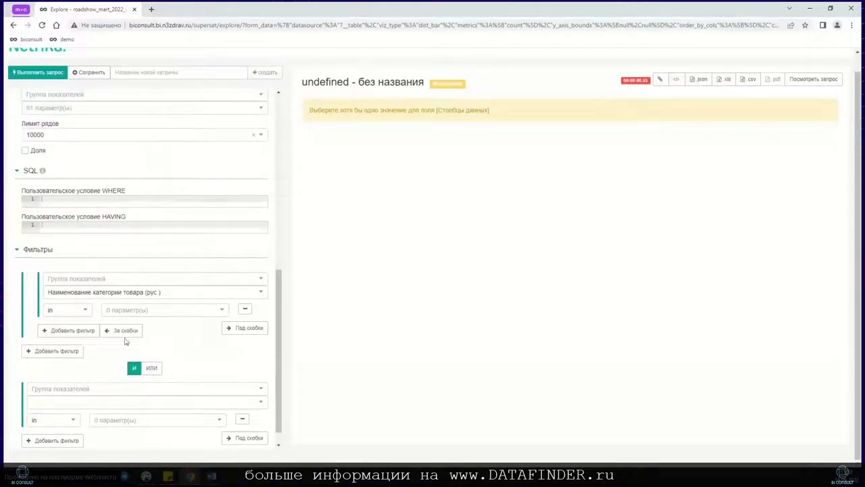
Remove the bracketed product category filter and the remaining empty filter from the report
{"action": "left_click", "coordinate": [245, 309]}
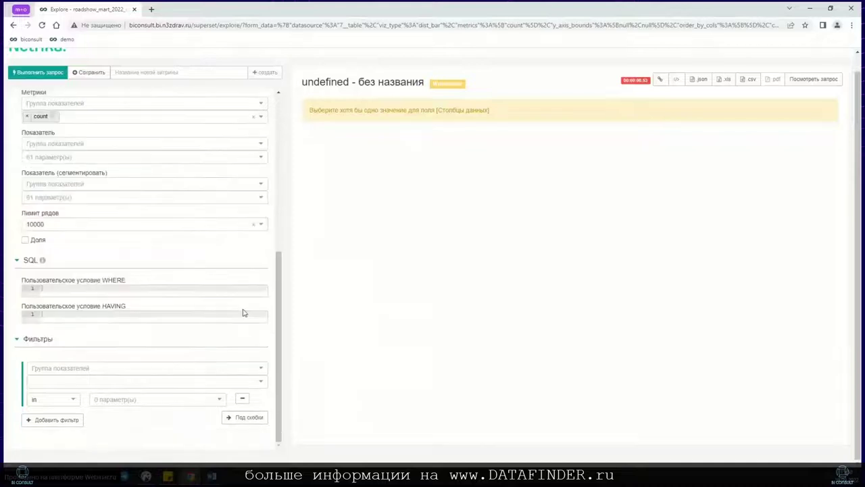
{"action": "left_click", "coordinate": [241, 401]}
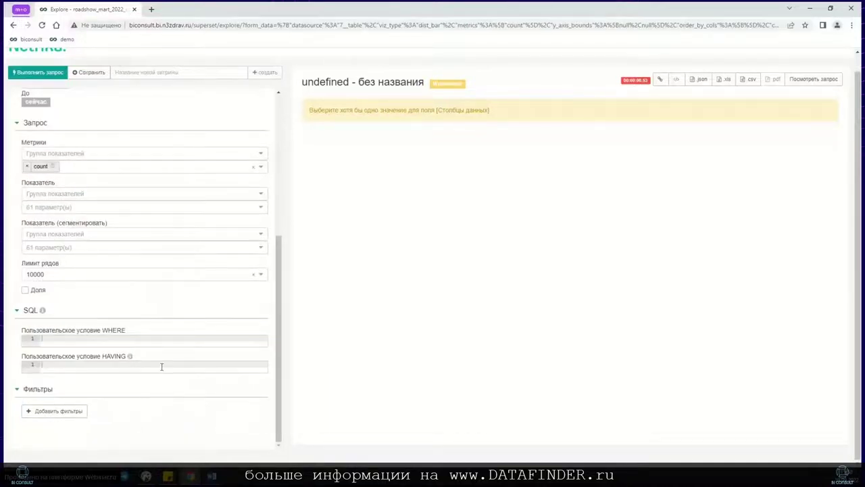
Look over the report's data settings, open the generated query for viewing and close it
{"action": "scroll", "coordinate": [179, 348], "scroll_direction": "up", "scroll_amount": 4}
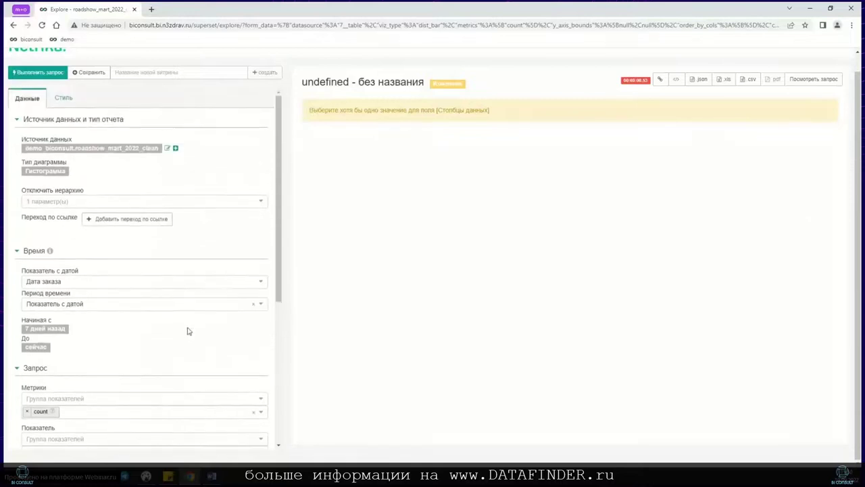
{"action": "scroll", "coordinate": [186, 311], "scroll_direction": "down", "scroll_amount": 4}
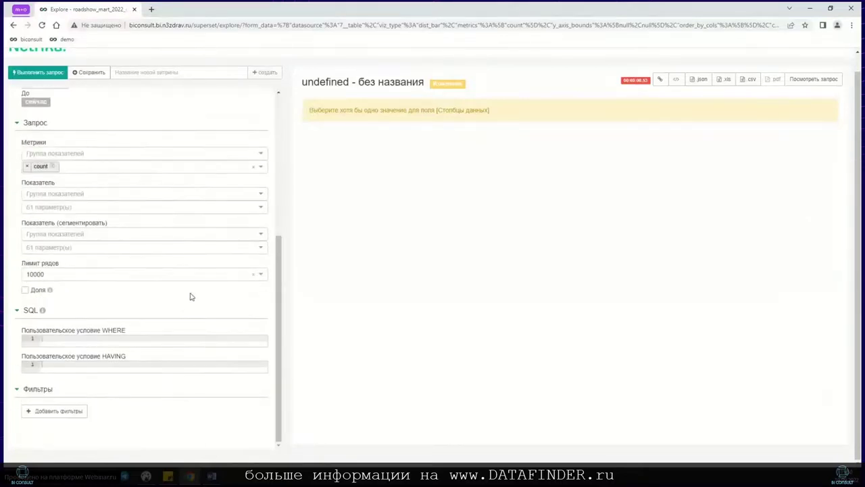
{"action": "scroll", "coordinate": [207, 202], "scroll_direction": "up", "scroll_amount": 4}
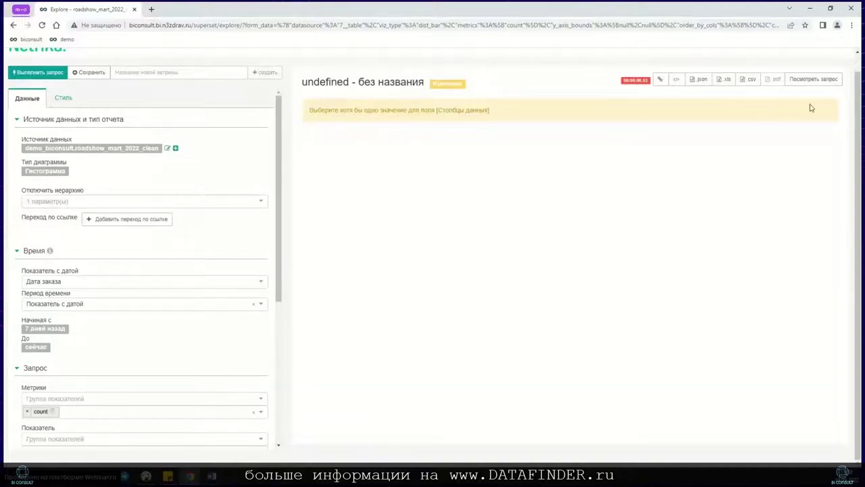
{"action": "scroll", "coordinate": [181, 209], "scroll_direction": "down", "scroll_amount": 2}
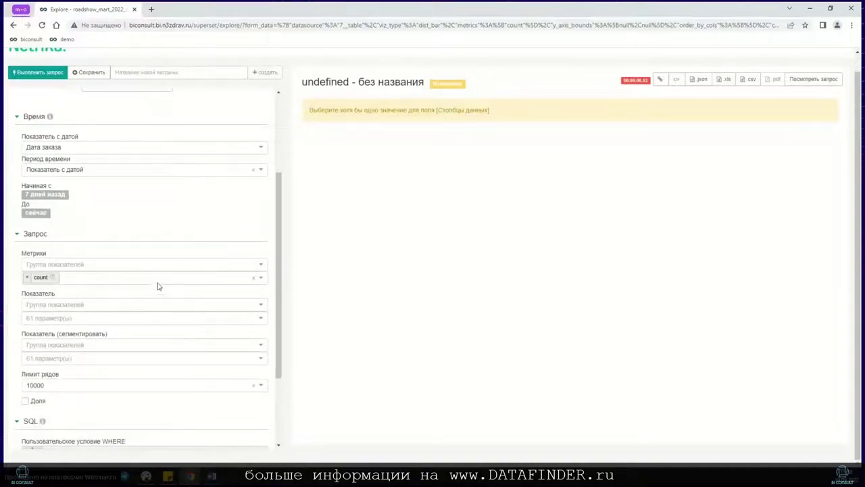
{"action": "scroll", "coordinate": [171, 268], "scroll_direction": "down", "scroll_amount": 2}
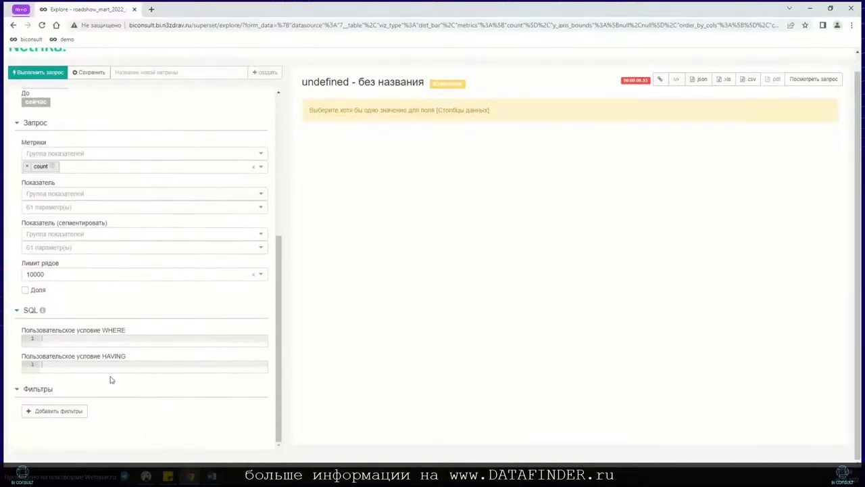
{"action": "left_click", "coordinate": [802, 79]}
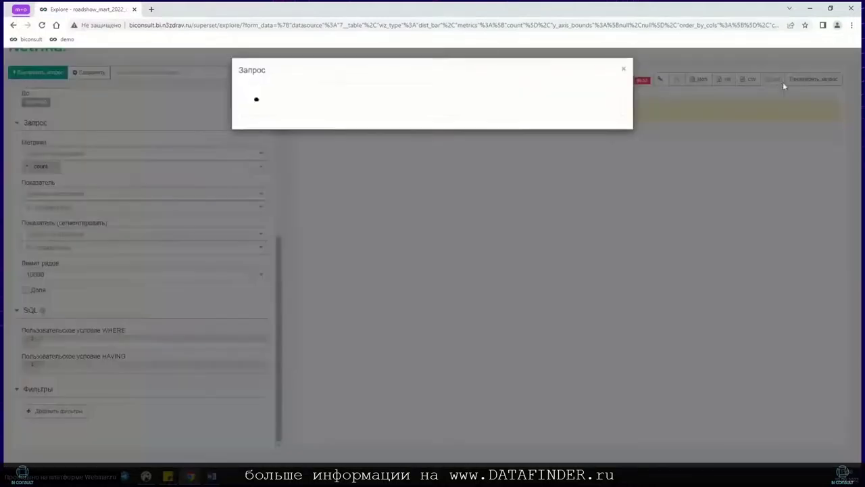
{"action": "left_click", "coordinate": [623, 73]}
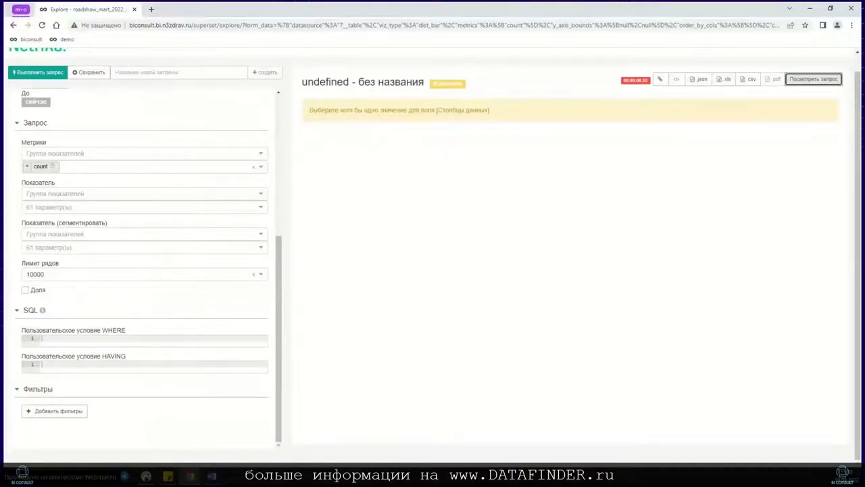
Set the histogram's colour scheme to the multicoloured newbnbColors palette in the style settings
{"action": "scroll", "coordinate": [148, 208], "scroll_direction": "up", "scroll_amount": 6}
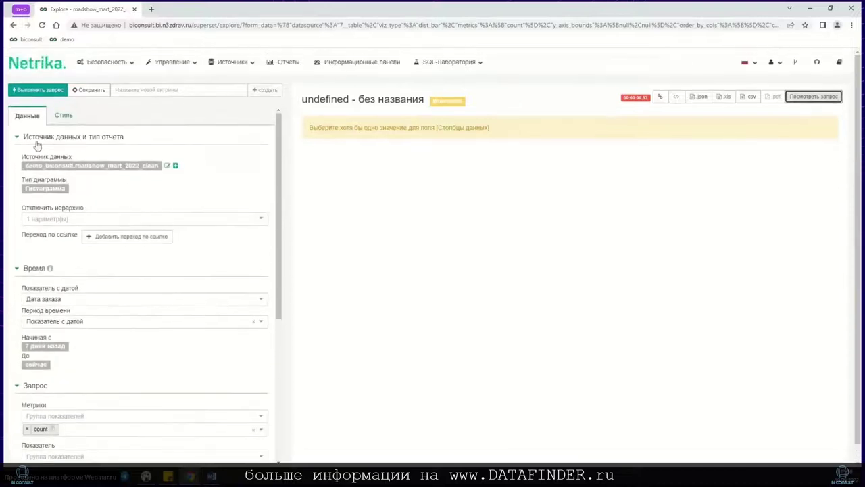
{"action": "left_click", "coordinate": [65, 118]}
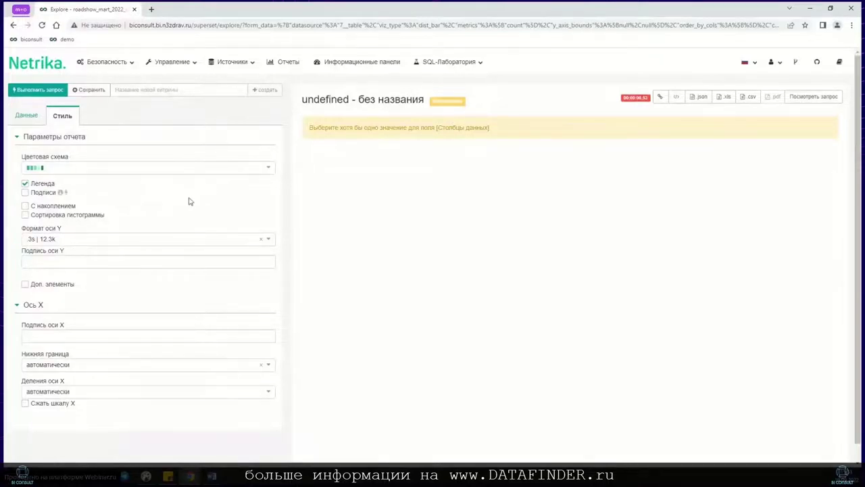
{"action": "left_click", "coordinate": [170, 167]}
{"action": "scroll", "coordinate": [162, 193], "scroll_direction": "down", "scroll_amount": 5}
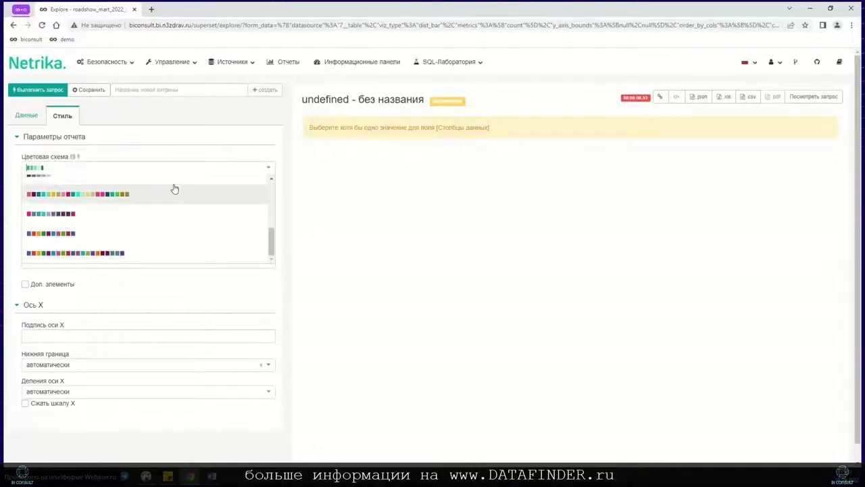
{"action": "left_click", "coordinate": [148, 194]}
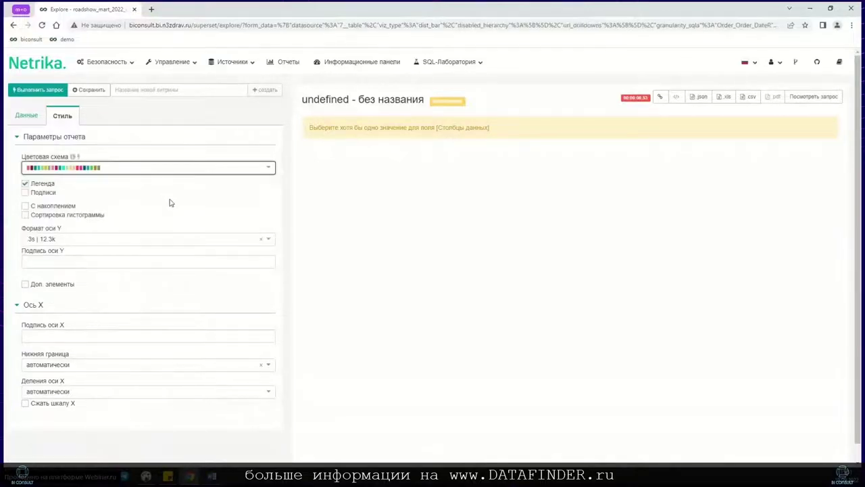
Examine the histogram's style options for labels, stacking, bar sorting and the axes, including their hints
{"action": "scroll", "coordinate": [166, 201], "scroll_direction": "down", "scroll_amount": 1}
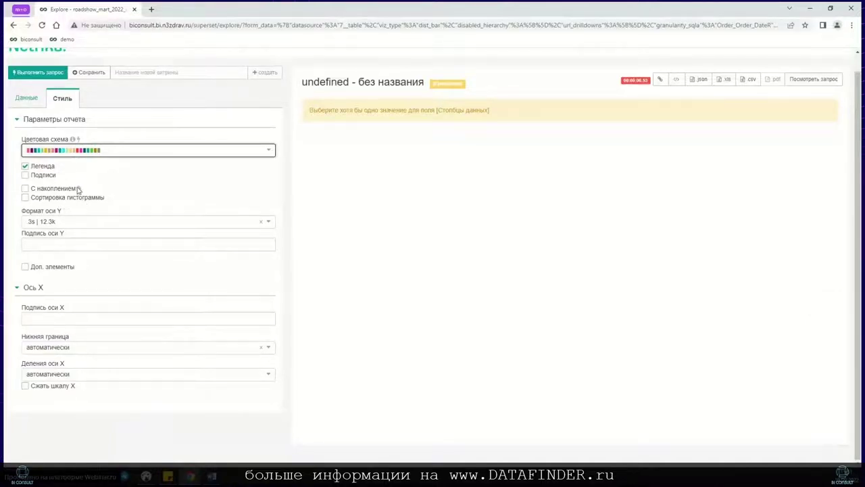
{"action": "mouse_move", "coordinate": [108, 198]}
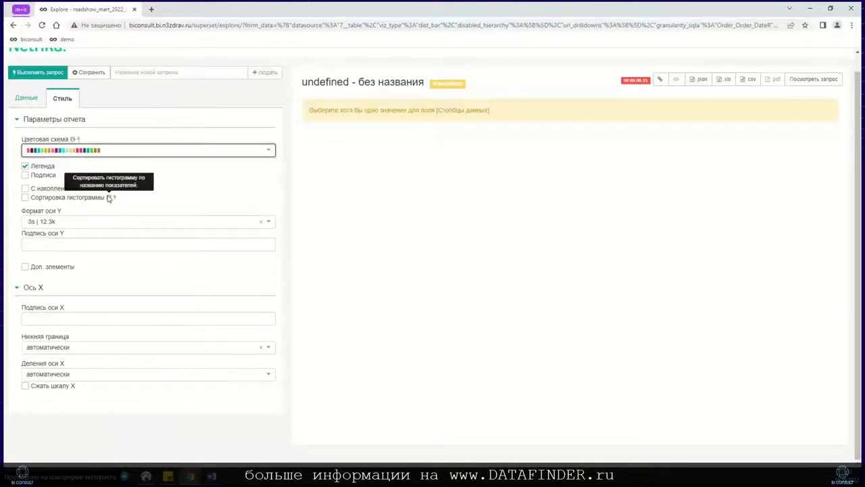
{"action": "mouse_move", "coordinate": [60, 176]}
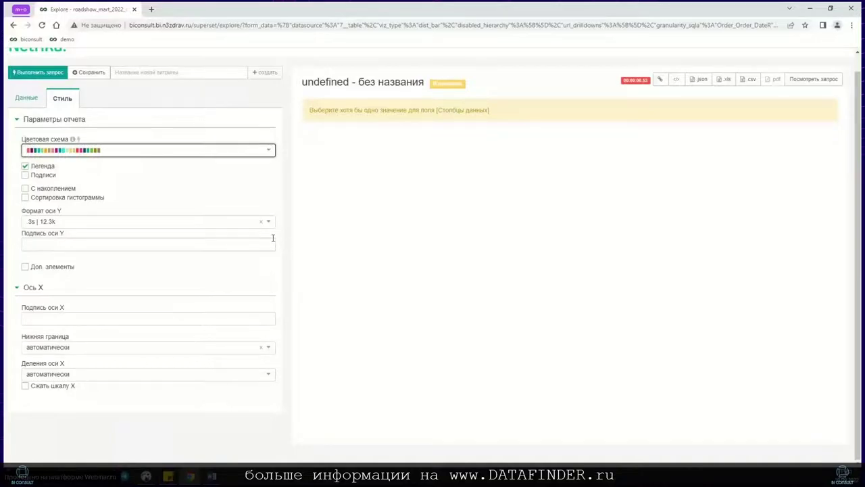
{"action": "scroll", "coordinate": [156, 203], "scroll_direction": "up", "scroll_amount": 1}
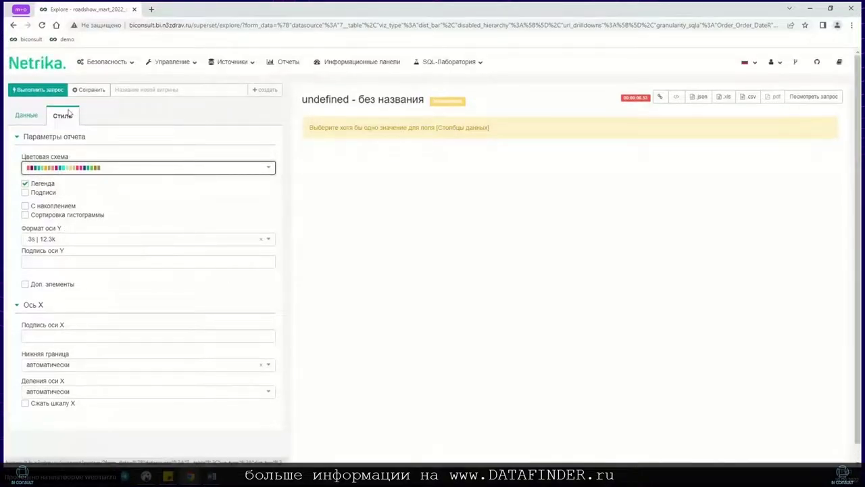
Return to the data settings, view the report's short sharing link and close it
{"action": "left_click", "coordinate": [31, 116]}
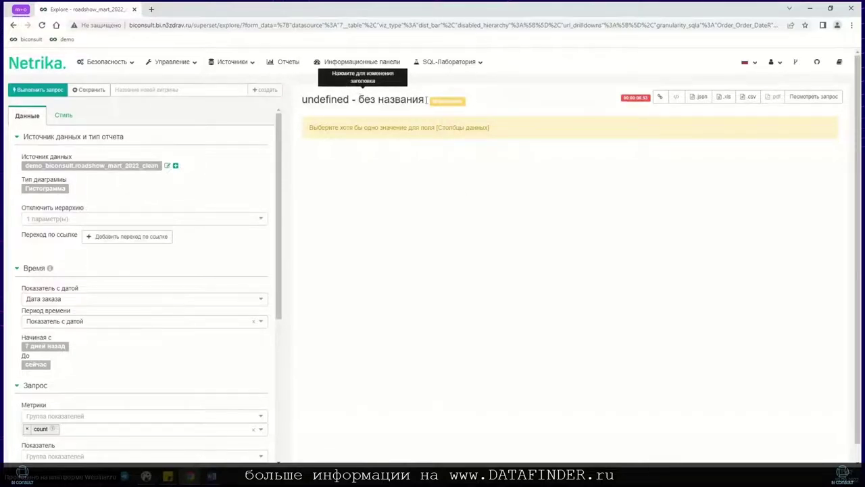
{"action": "left_click", "coordinate": [659, 98]}
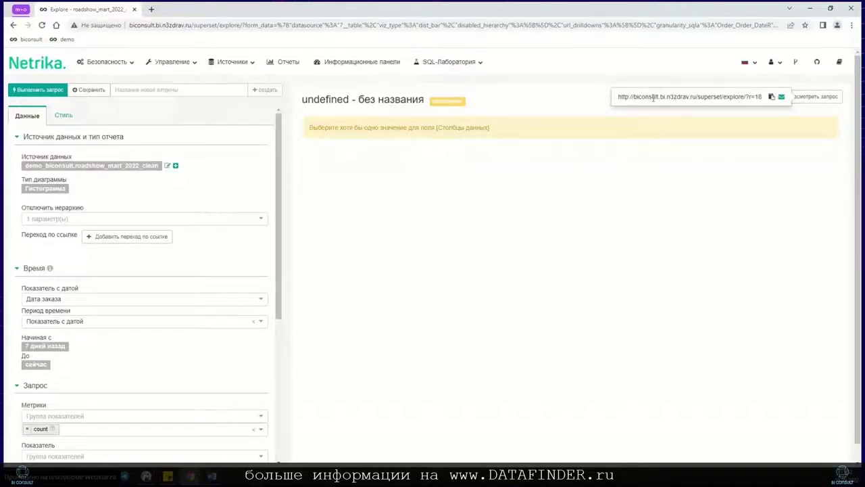
{"action": "left_click", "coordinate": [582, 91]}
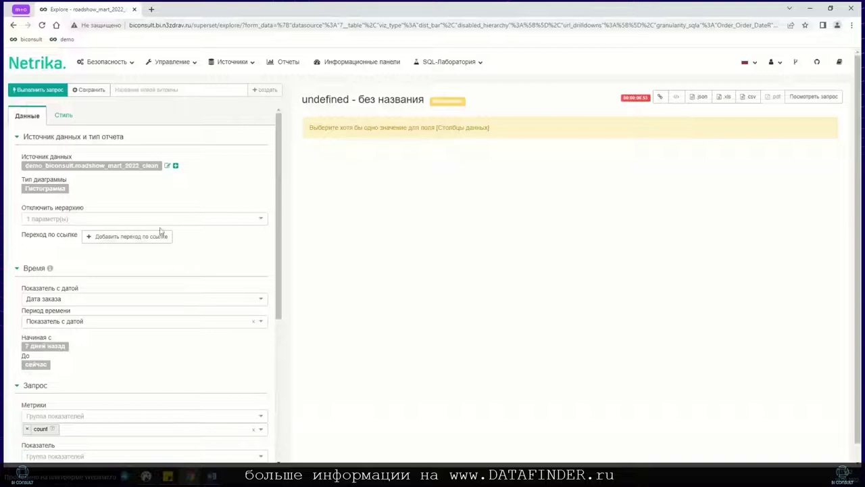
Review the query settings and the list of changes made to the report, and close the list
{"action": "scroll", "coordinate": [152, 267], "scroll_direction": "down", "scroll_amount": 3}
{"action": "scroll", "coordinate": [152, 267], "scroll_direction": "down", "scroll_amount": 1}
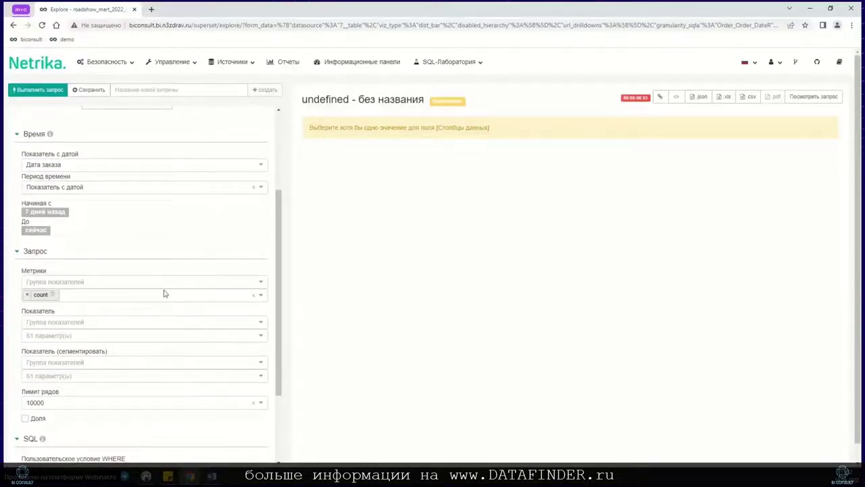
{"action": "scroll", "coordinate": [163, 294], "scroll_direction": "up", "scroll_amount": 4}
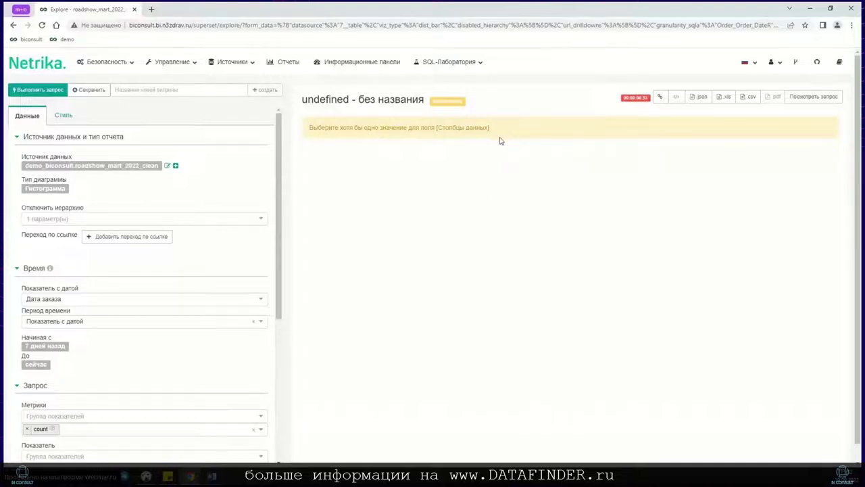
{"action": "left_click", "coordinate": [445, 101]}
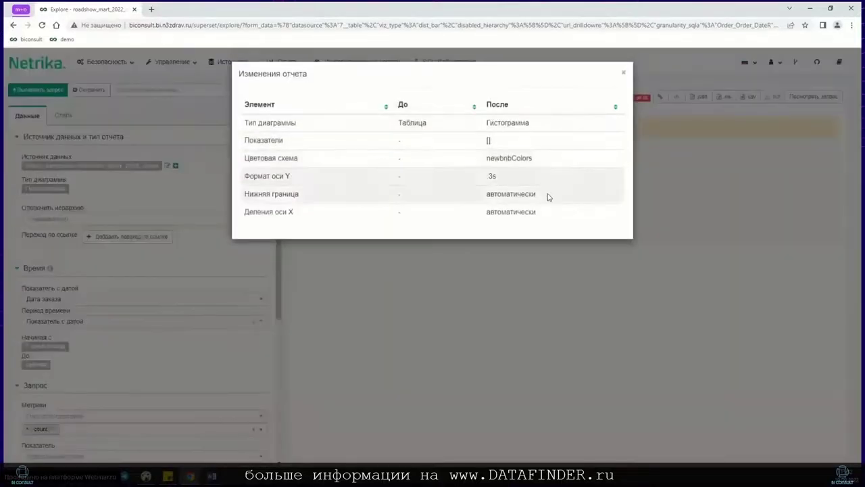
{"action": "left_click", "coordinate": [624, 74]}
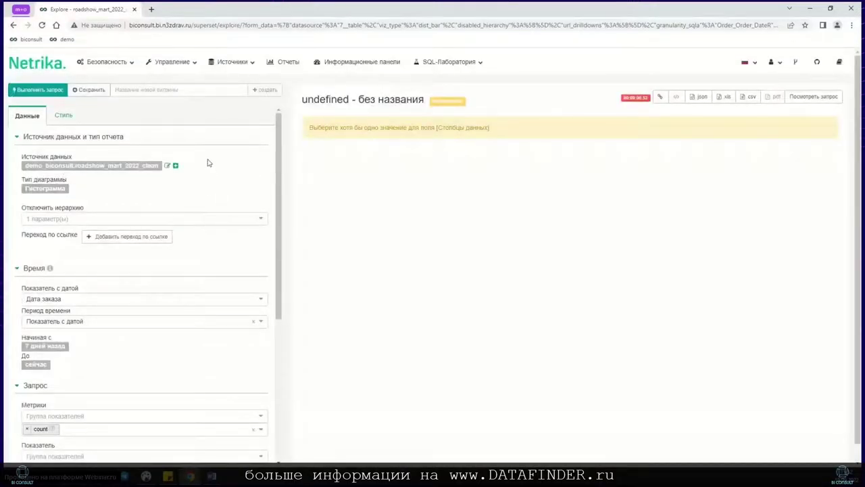
Examine the report saving options for adding it to an existing or a new dashboard, and close them without saving
{"action": "left_click", "coordinate": [88, 90]}
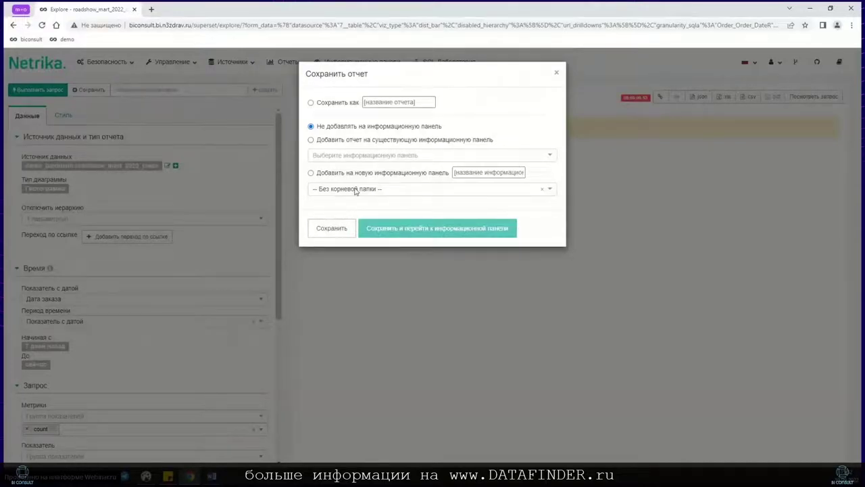
{"action": "left_click", "coordinate": [348, 140]}
{"action": "left_click", "coordinate": [338, 174]}
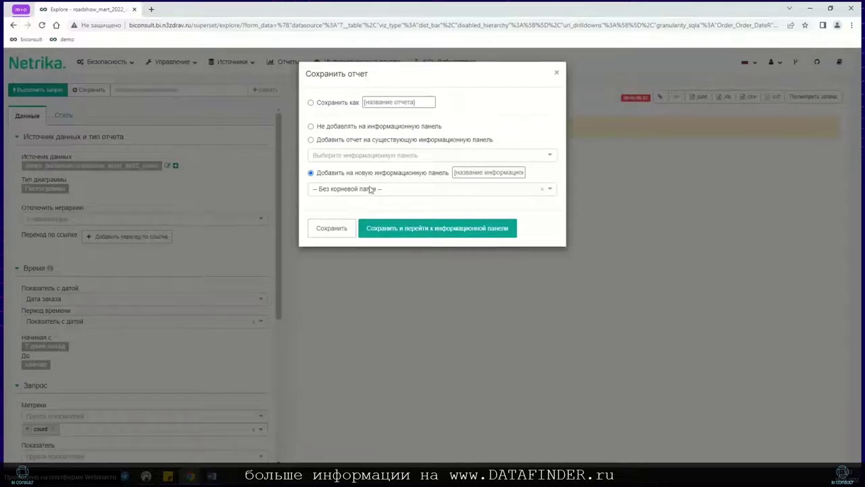
{"action": "left_click", "coordinate": [556, 72]}
{"action": "scroll", "coordinate": [188, 212], "scroll_direction": "down", "scroll_amount": 1}
{"action": "scroll", "coordinate": [188, 212], "scroll_direction": "up", "scroll_amount": 1}
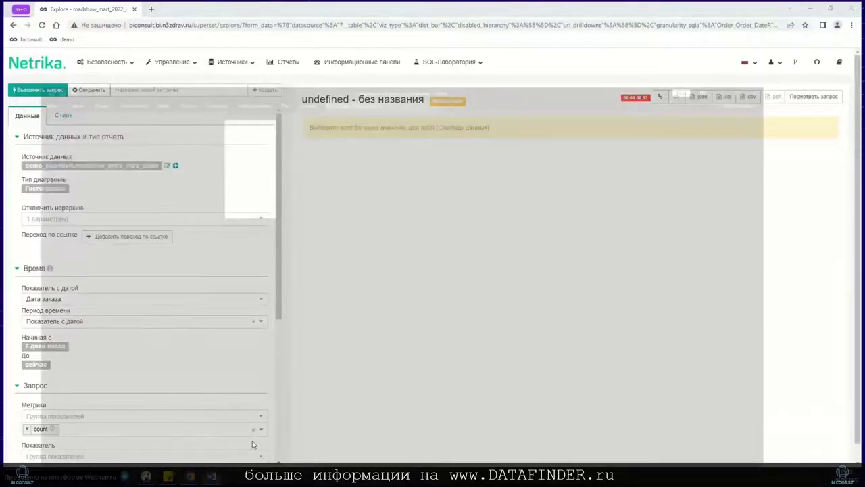
Switch to the Word task document, read the question about the Stockholm office manager with the largest sales volume, and return to the report
{"action": "left_click", "coordinate": [252, 441]}
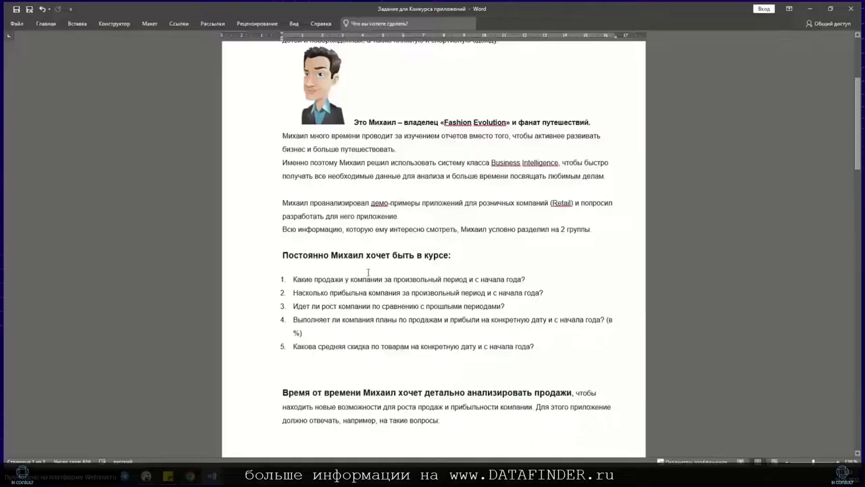
{"action": "scroll", "coordinate": [368, 273], "scroll_direction": "down", "scroll_amount": 5}
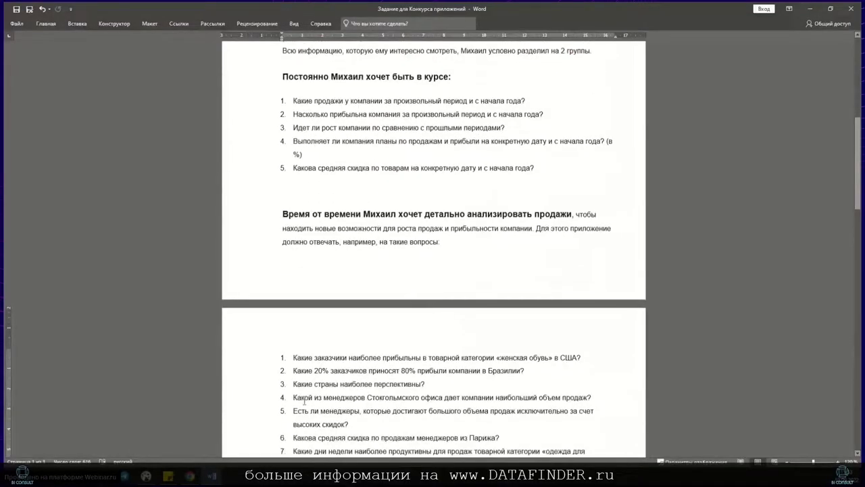
{"action": "left_click_drag", "start_coordinate": [294, 396], "coordinate": [558, 400]}
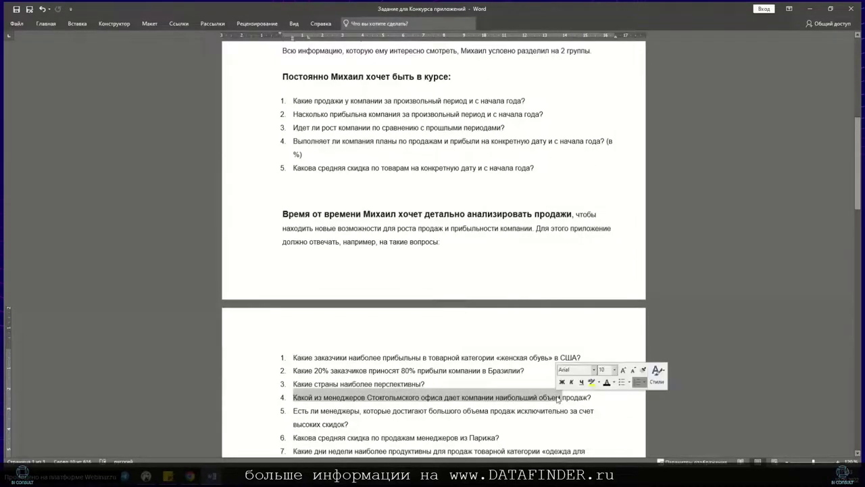
{"action": "left_click", "coordinate": [504, 399]}
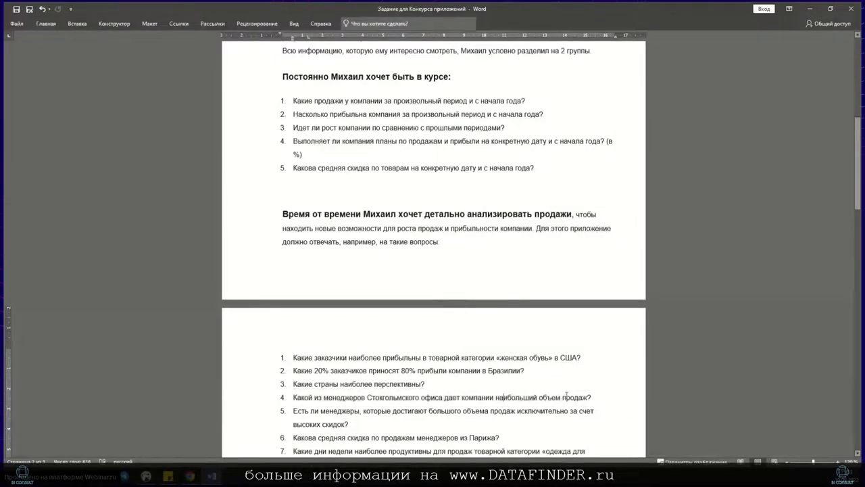
{"action": "left_click", "coordinate": [808, 10]}
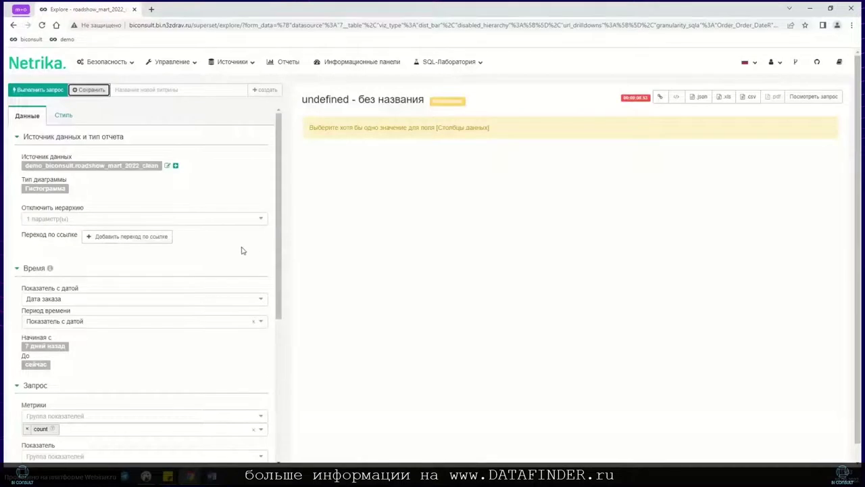
Clear both the start and end limits of the report's time range
{"action": "scroll", "coordinate": [236, 261], "scroll_direction": "down", "scroll_amount": 1}
{"action": "scroll", "coordinate": [230, 259], "scroll_direction": "up", "scroll_amount": 1}
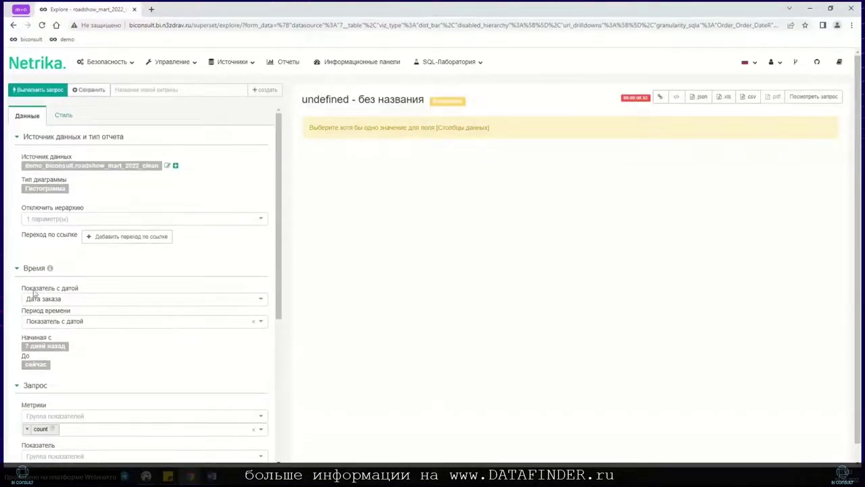
{"action": "left_click", "coordinate": [41, 349]}
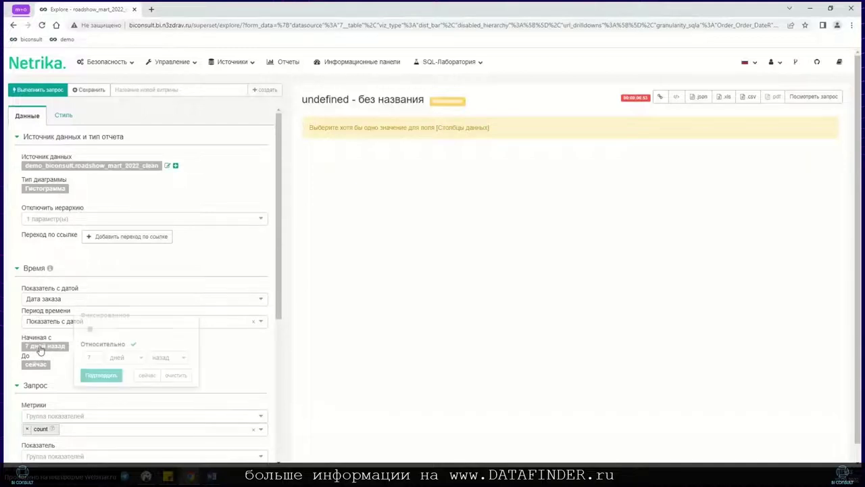
{"action": "left_click", "coordinate": [170, 376]}
{"action": "left_click", "coordinate": [40, 365]}
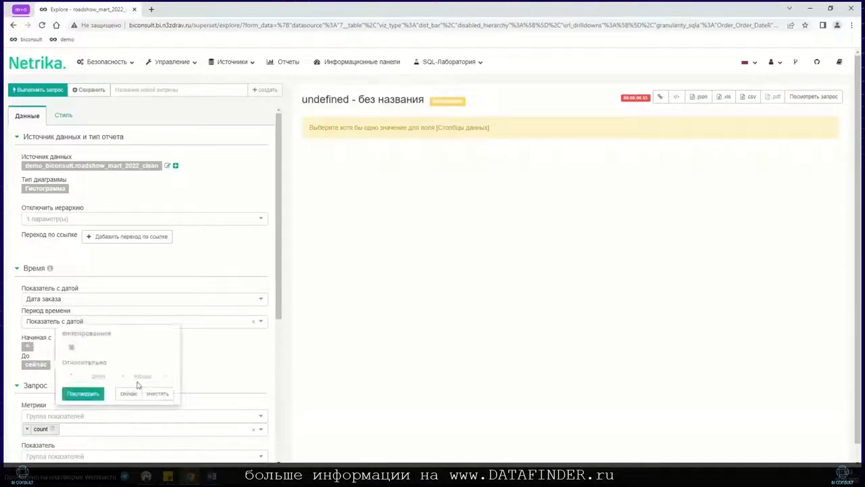
{"action": "left_click", "coordinate": [157, 393]}
Find the calculated field "ФИО менеджера" and set it as the query's dimension (Показатель)
{"action": "scroll", "coordinate": [191, 349], "scroll_direction": "down", "scroll_amount": 5}
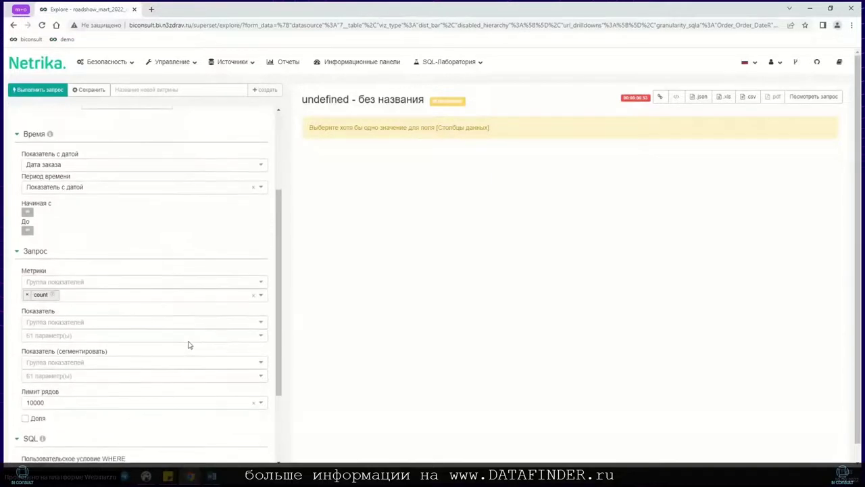
{"action": "scroll", "coordinate": [190, 345], "scroll_direction": "down", "scroll_amount": 1}
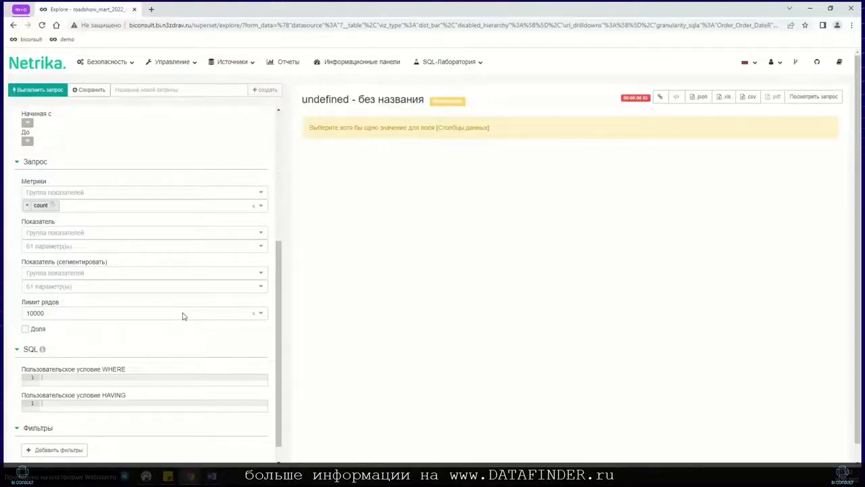
{"action": "left_click", "coordinate": [71, 249]}
{"action": "type", "text": "фио"}
{"action": "key", "text": "BackSpace"}
{"action": "key", "text": "BackSpace"}
{"action": "key", "text": "BackSpace"}
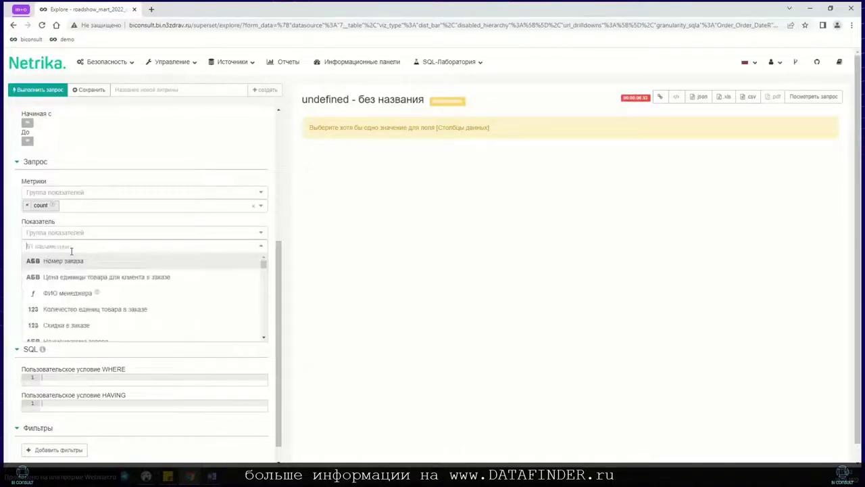
{"action": "scroll", "coordinate": [100, 276], "scroll_direction": "down", "scroll_amount": 15}
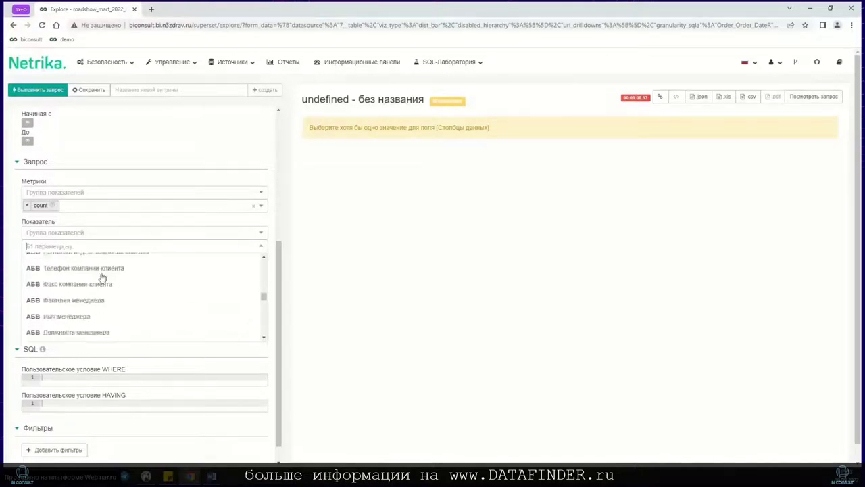
{"action": "scroll", "coordinate": [102, 280], "scroll_direction": "up", "scroll_amount": 15}
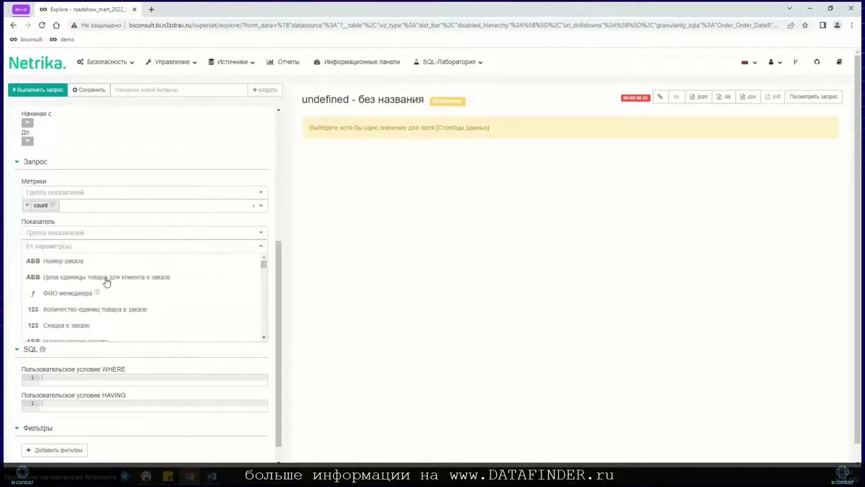
{"action": "type", "text": "фио"}
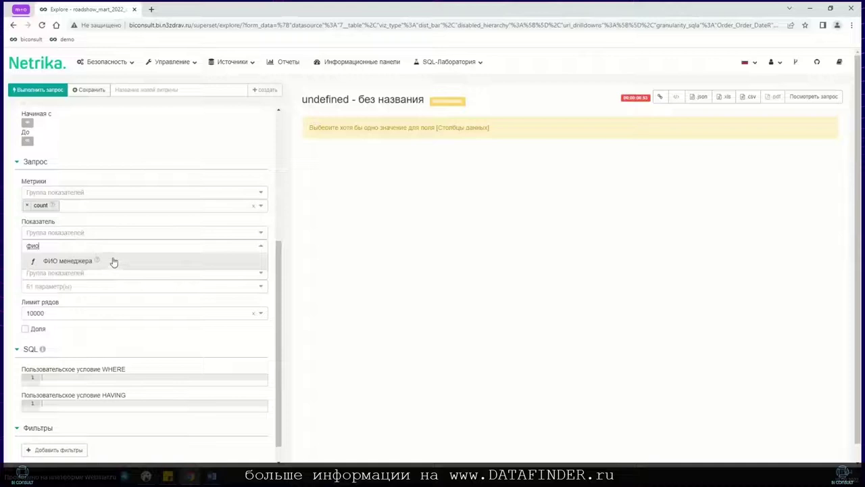
{"action": "left_click", "coordinate": [113, 261]}
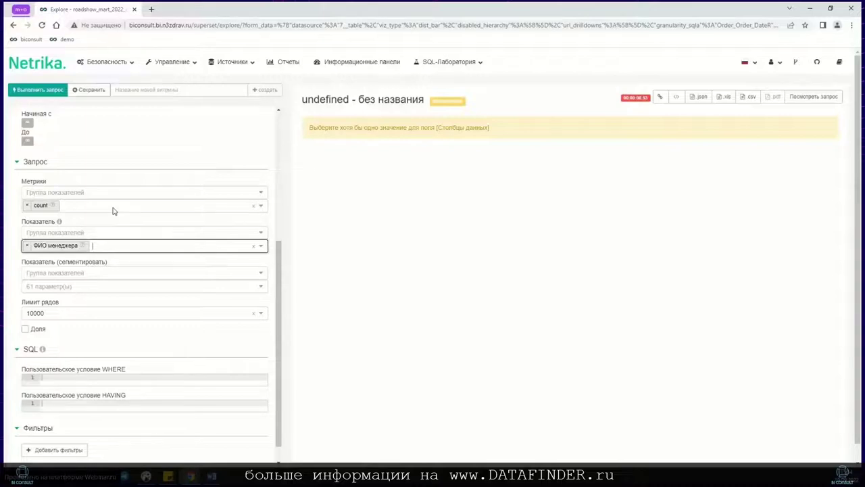
Replace the count metric with a custom metric on "Итоговая цена позиции в заказе (ед*кол-во*скидка)"
{"action": "left_click", "coordinate": [28, 205]}
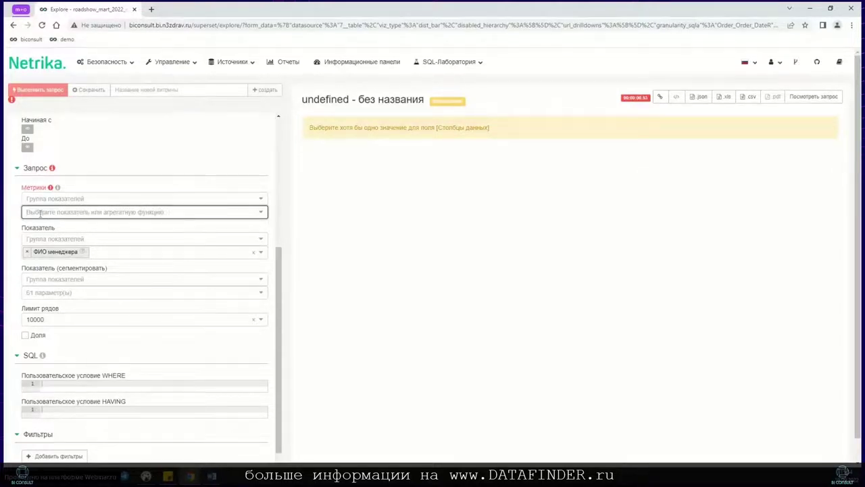
{"action": "left_click", "coordinate": [91, 214]}
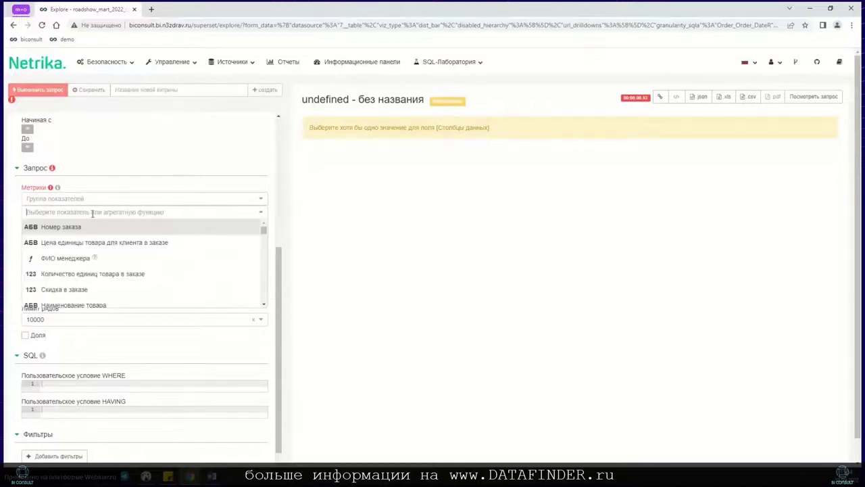
{"action": "type", "text": "итого"}
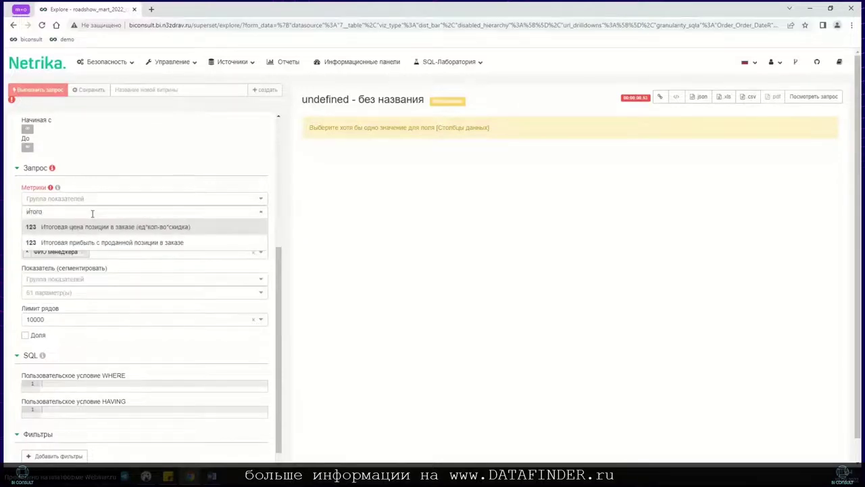
{"action": "left_click", "coordinate": [102, 227]}
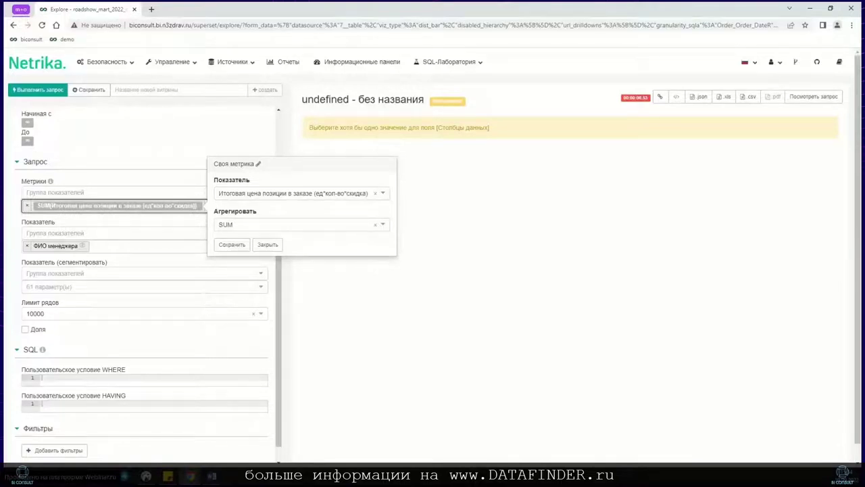
Reopen the custom metric's column choice and reselect "Итоговая цена позиции в заказе (ед*кол-во*скидка)"
{"action": "left_click", "coordinate": [265, 197]}
{"action": "left_click", "coordinate": [267, 204]}
{"action": "left_click", "coordinate": [260, 193]}
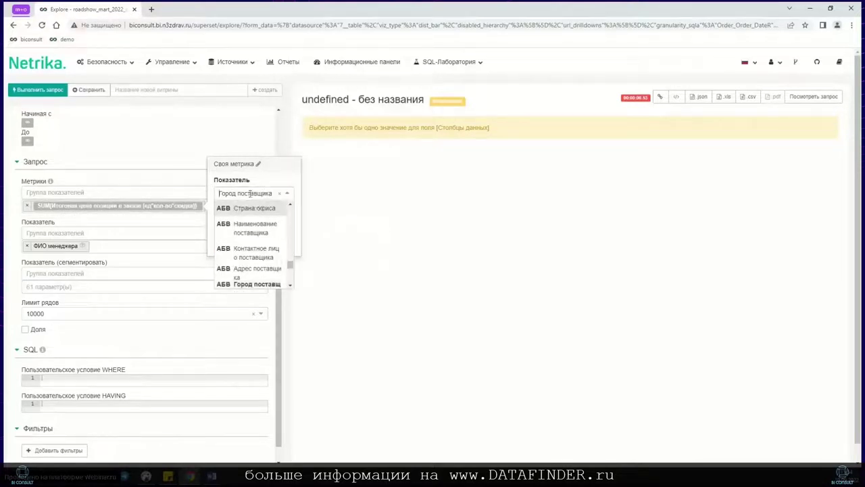
{"action": "type", "text": "ито"}
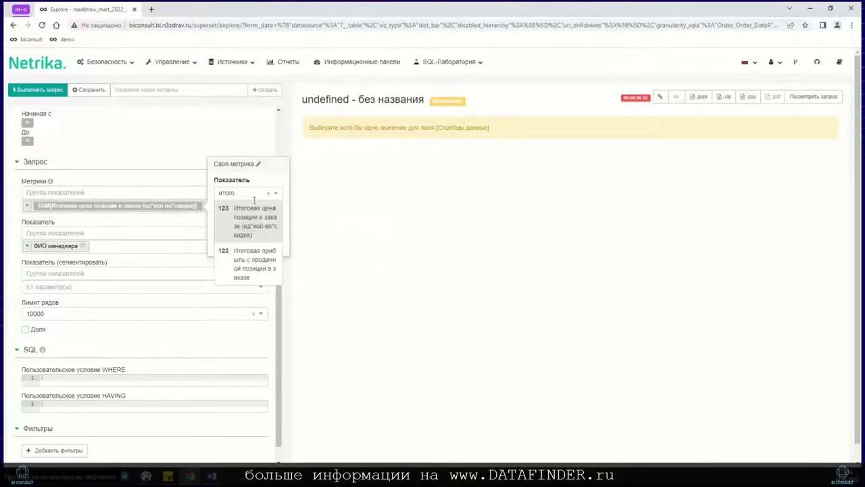
{"action": "type", "text": "го"}
{"action": "left_click", "coordinate": [251, 221]}
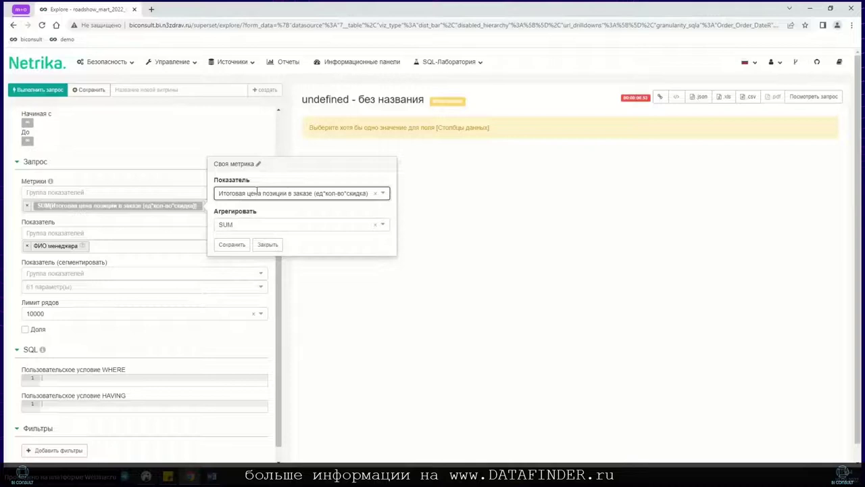
Aggregate the custom metric with SUM, save it under the name "Объём продаж" and run the query
{"action": "left_click", "coordinate": [264, 227]}
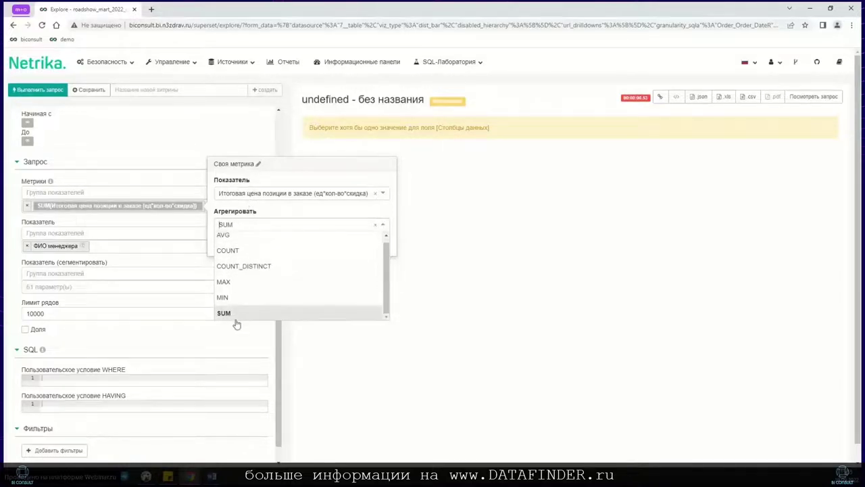
{"action": "scroll", "coordinate": [235, 304], "scroll_direction": "down", "scroll_amount": 1}
{"action": "left_click", "coordinate": [232, 296]}
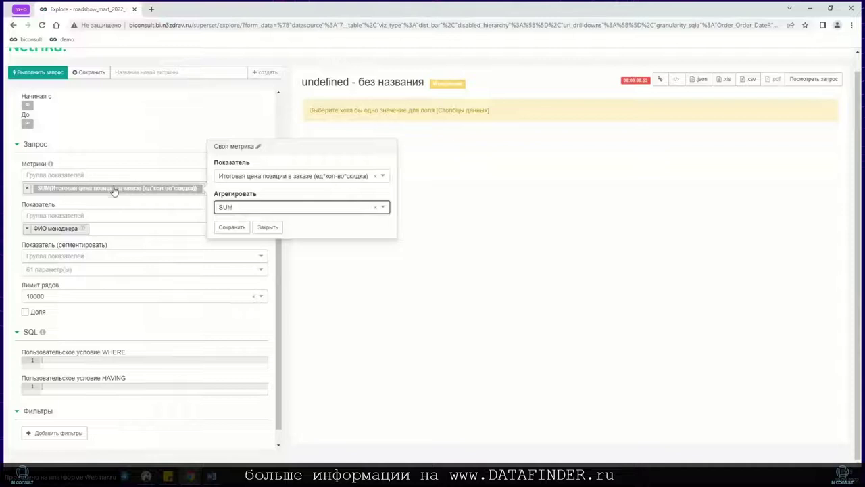
{"action": "left_click", "coordinate": [235, 146]}
{"action": "type", "text": "О"}
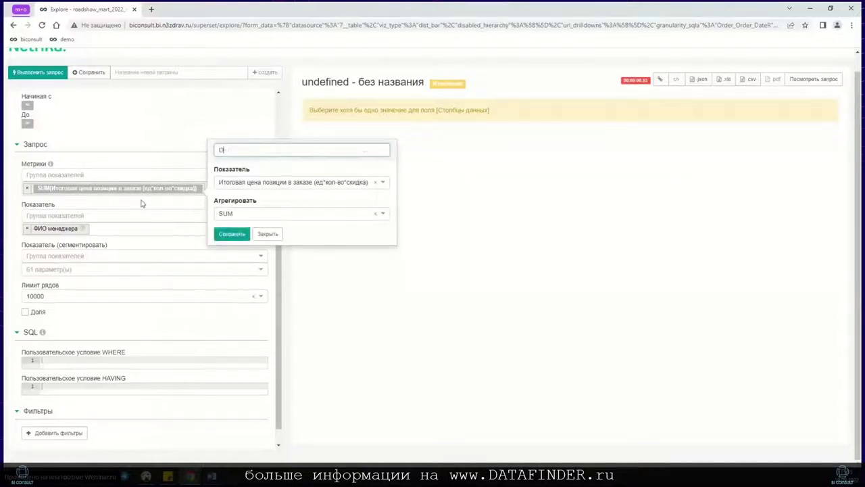
{"action": "type", "text": "бъём продаж"}
{"action": "left_click", "coordinate": [231, 234]}
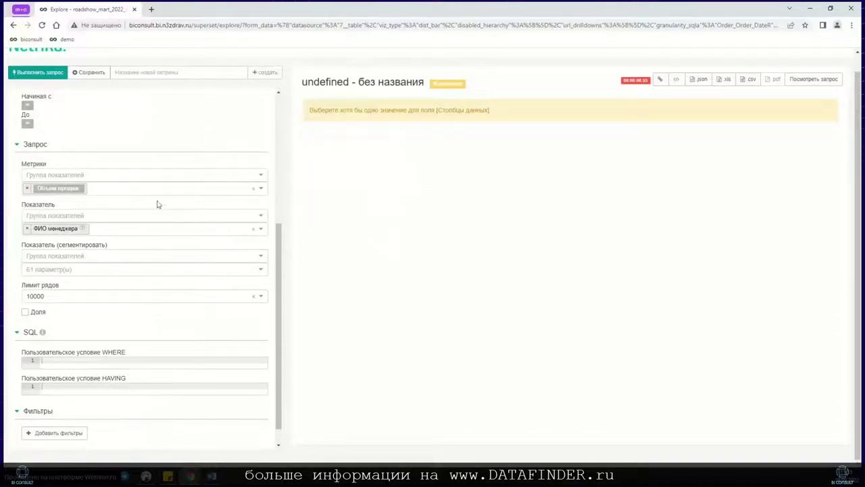
{"action": "left_click", "coordinate": [37, 76]}
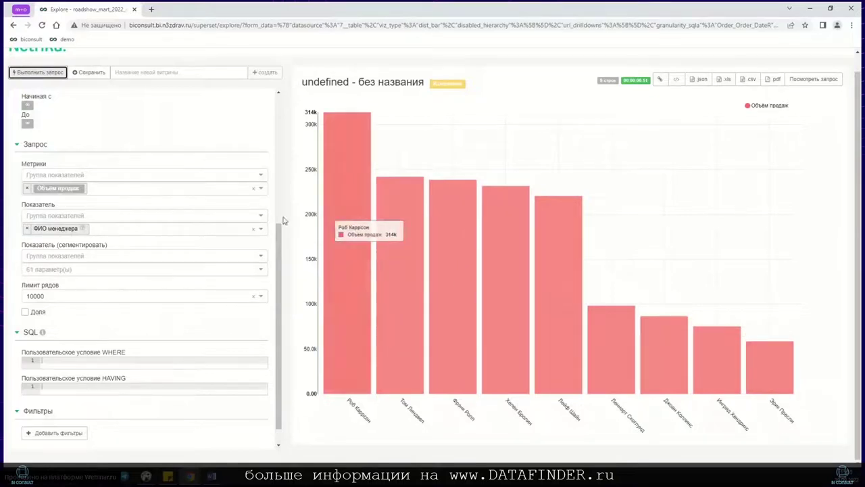
Set the histogram's Y axis format to the custom option .0f in the style settings
{"action": "scroll", "coordinate": [197, 203], "scroll_direction": "up", "scroll_amount": 3}
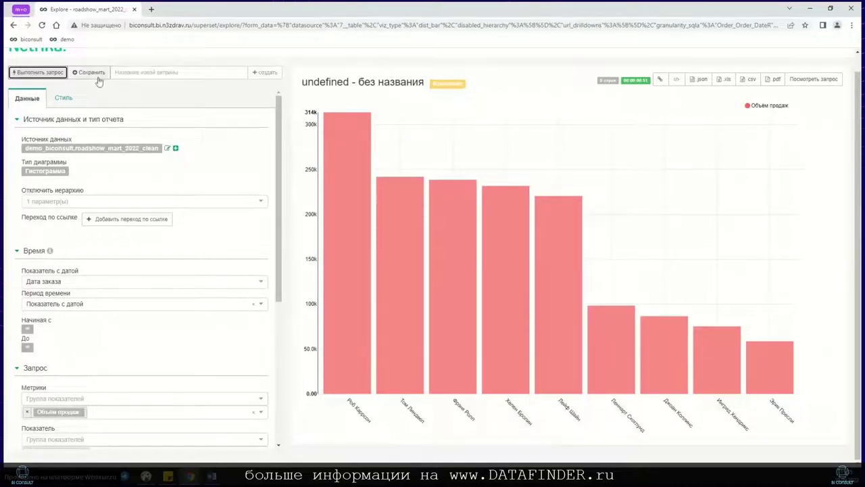
{"action": "left_click", "coordinate": [63, 97]}
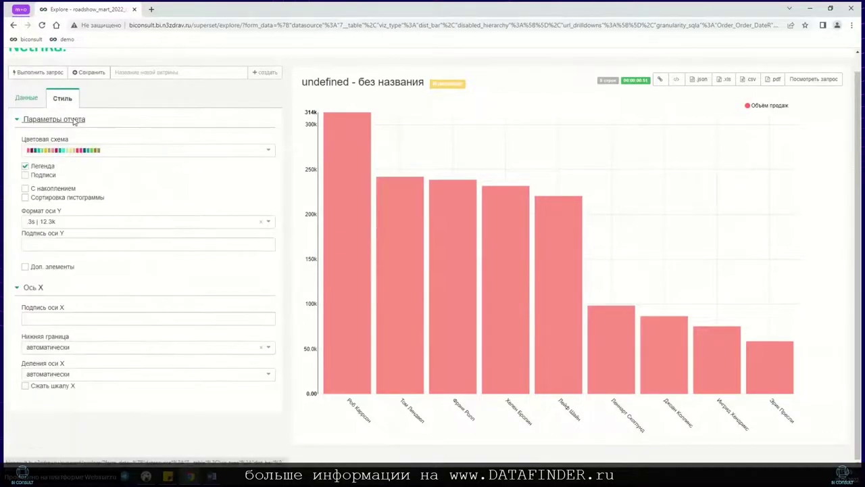
{"action": "left_click", "coordinate": [119, 222]}
{"action": "type", "text": ".0f"}
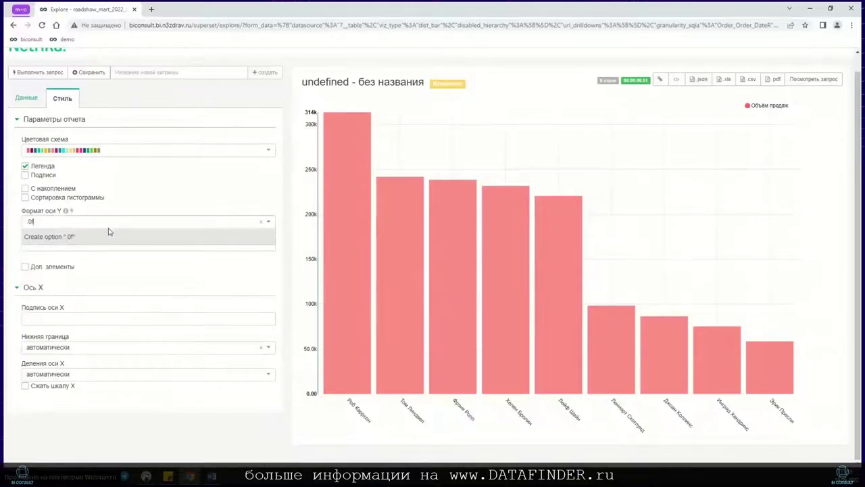
{"action": "left_click", "coordinate": [120, 240]}
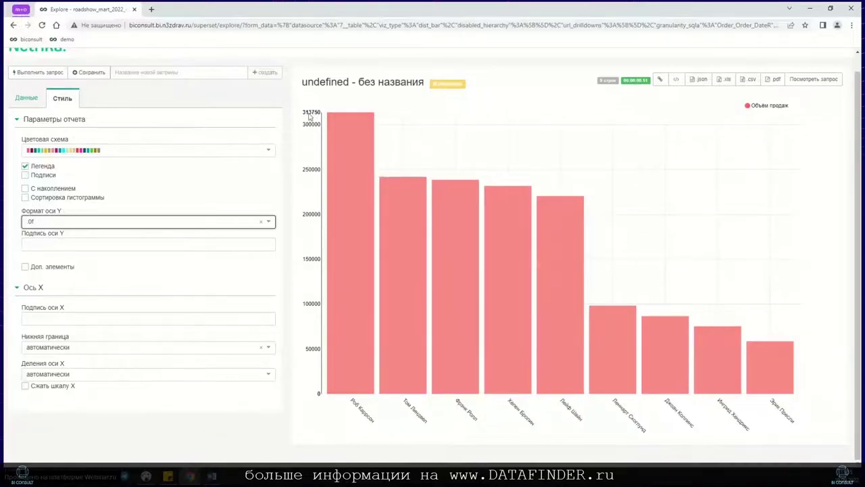
{"action": "left_click", "coordinate": [243, 200]}
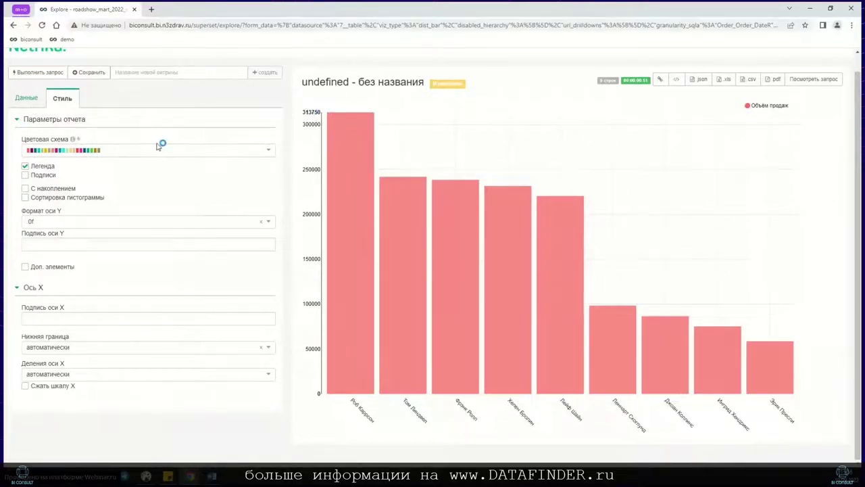
Return to the data settings, review the definition of the "Объём продаж" metric and close it
{"action": "left_click", "coordinate": [28, 98]}
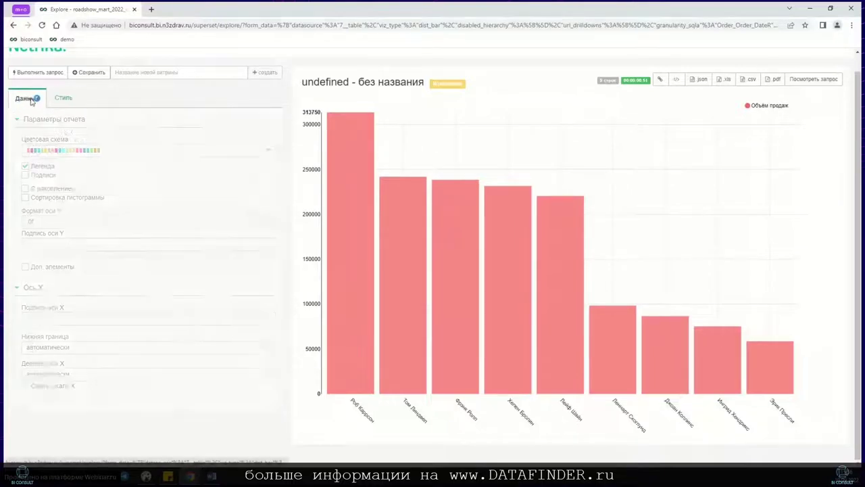
{"action": "scroll", "coordinate": [163, 252], "scroll_direction": "down", "scroll_amount": 3}
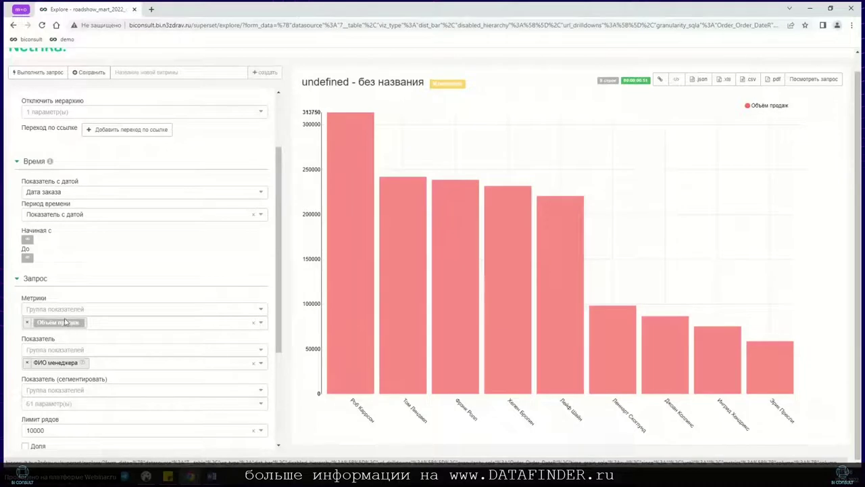
{"action": "left_click", "coordinate": [60, 324]}
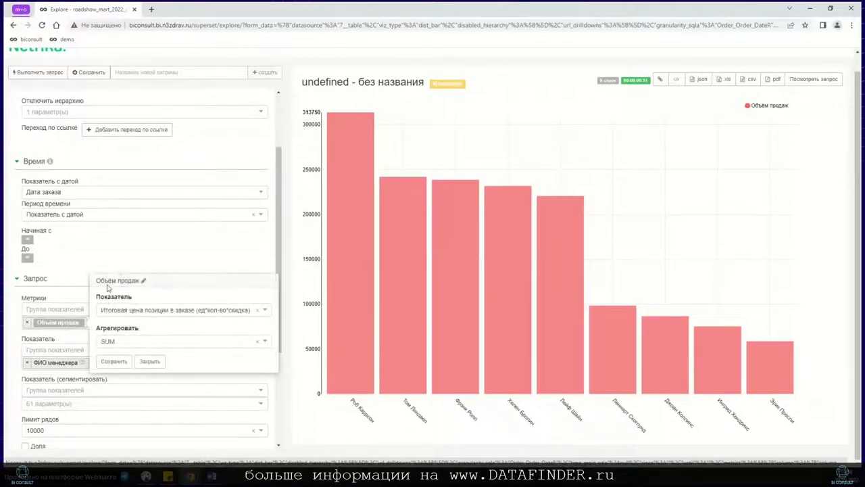
{"action": "left_click", "coordinate": [75, 300]}
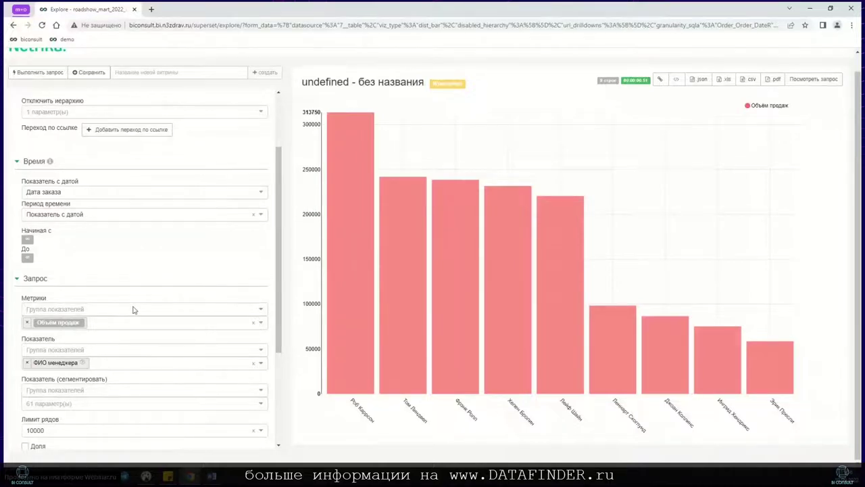
{"action": "scroll", "coordinate": [135, 307], "scroll_direction": "up", "scroll_amount": 3}
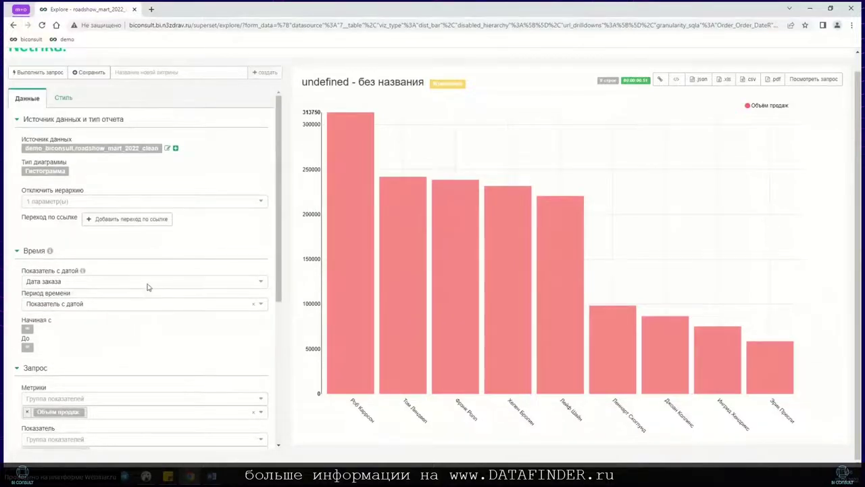
{"action": "scroll", "coordinate": [203, 186], "scroll_direction": "up", "scroll_amount": 1}
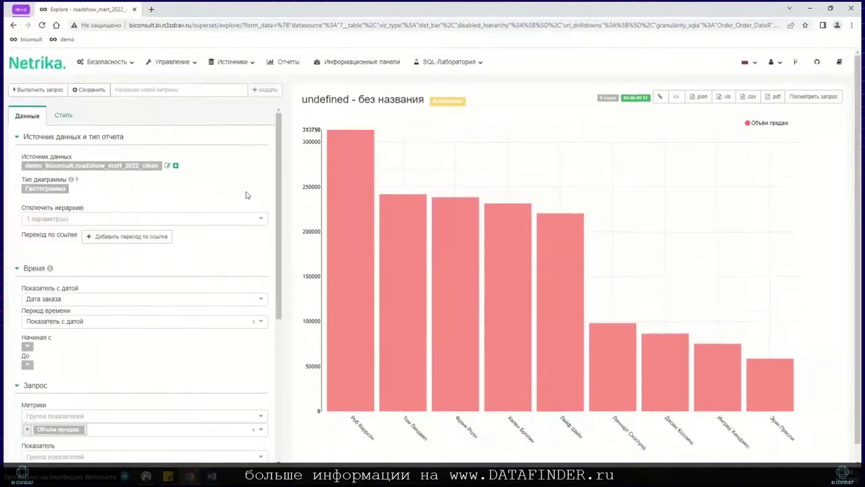
{"action": "left_click", "coordinate": [229, 65]}
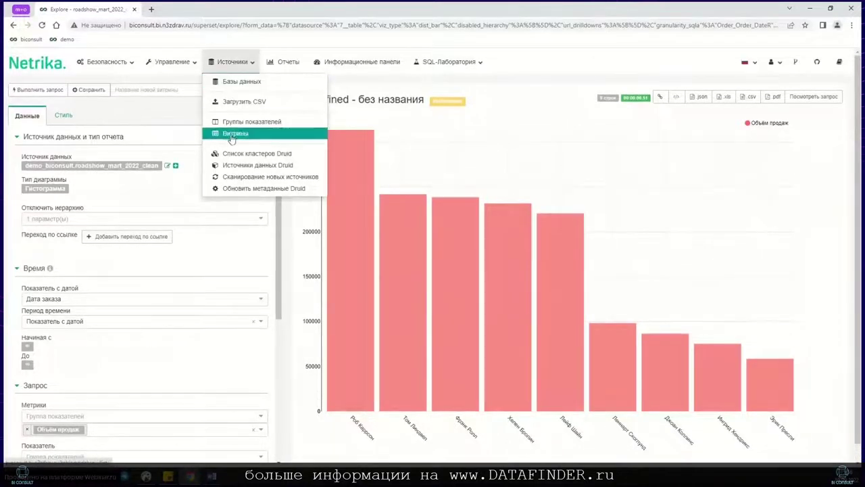
{"action": "left_click", "coordinate": [171, 115]}
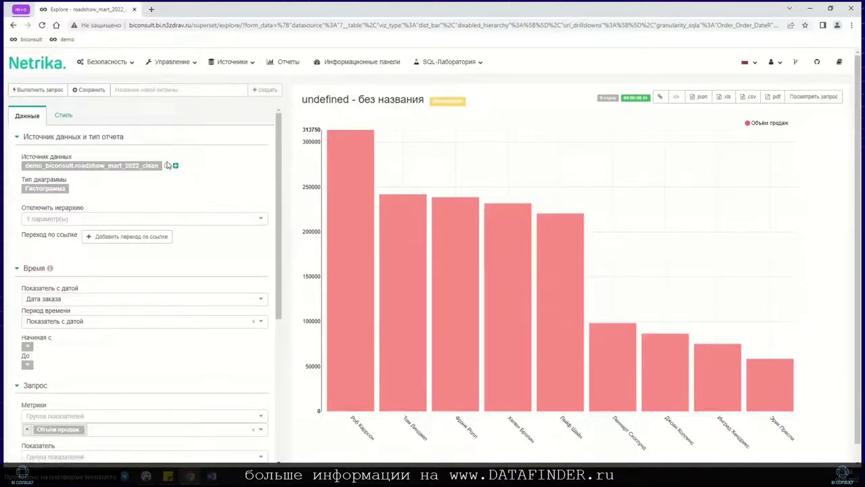
Open the settings of the roadshow_mart_2022_clean data mart and open its "Объём продаж" metric for editing
{"action": "left_click", "coordinate": [168, 166]}
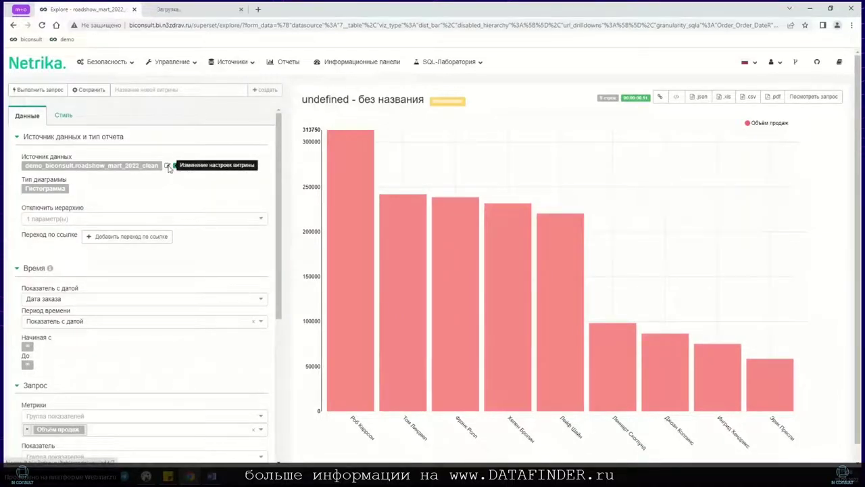
{"action": "left_click", "coordinate": [177, 11]}
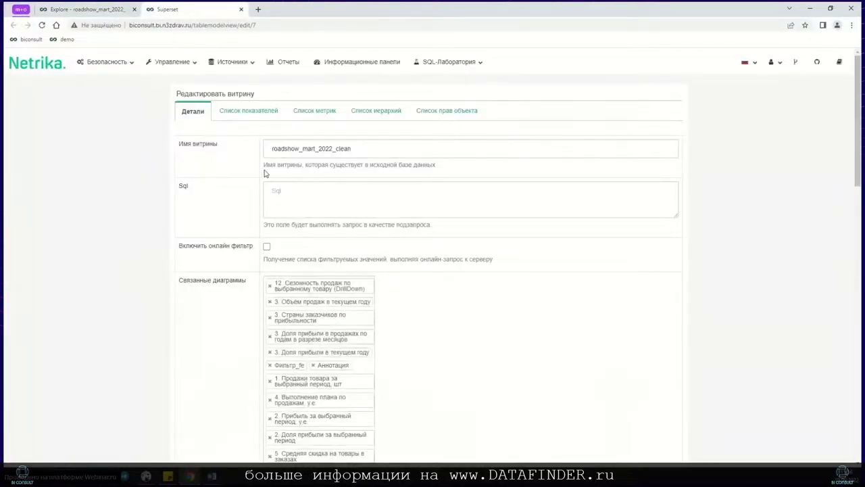
{"action": "left_click", "coordinate": [322, 110]}
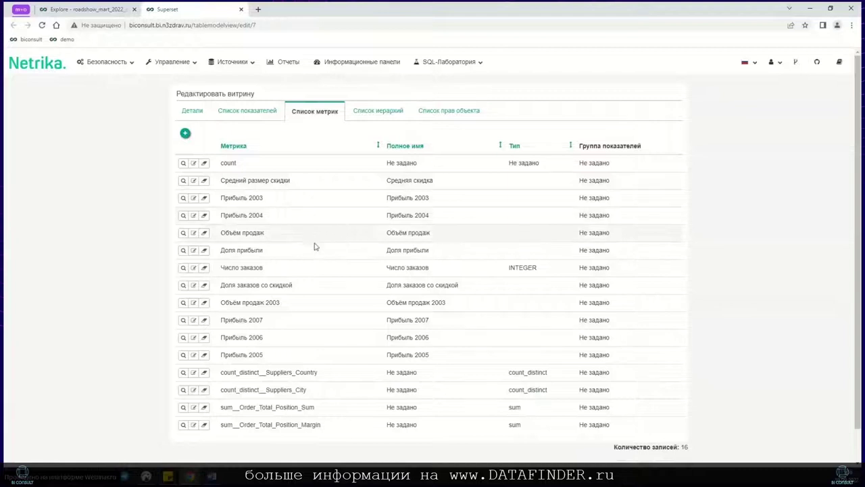
{"action": "left_click_drag", "start_coordinate": [264, 233], "coordinate": [226, 232]}
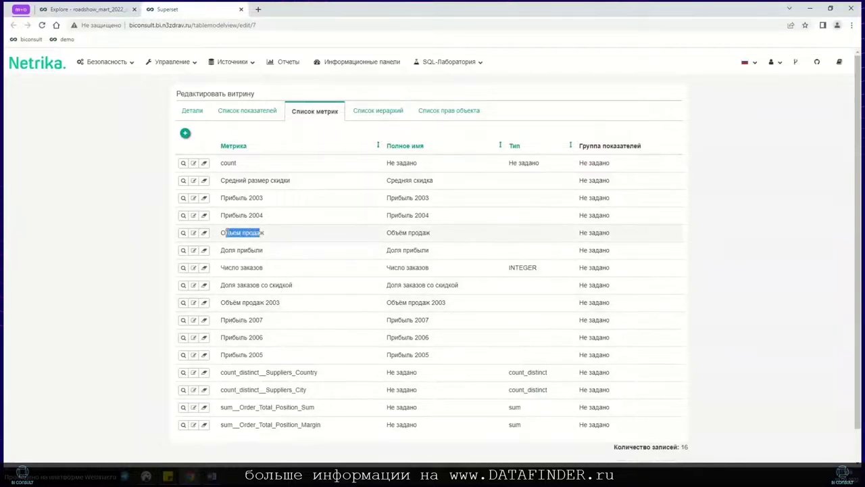
{"action": "left_click", "coordinate": [192, 234]}
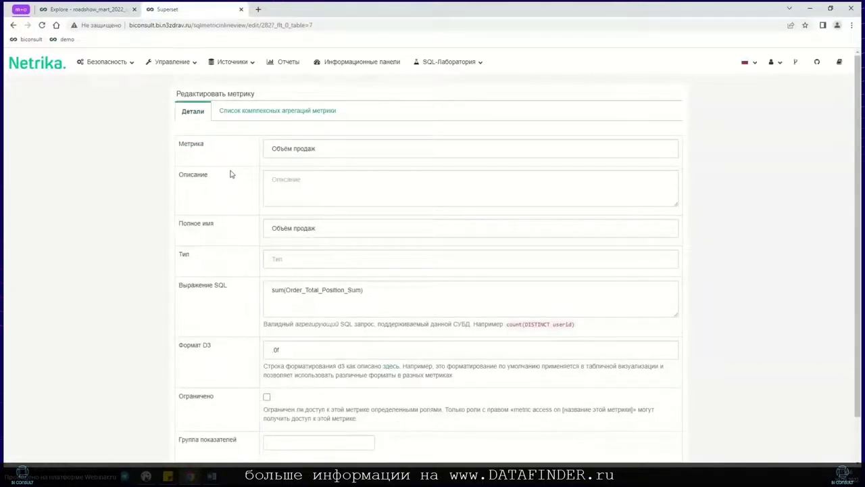
Examine the SQL expression of the "Объём продаж" metric, then close the mart settings page and return to the chart
{"action": "scroll", "coordinate": [230, 200], "scroll_direction": "down", "scroll_amount": 2}
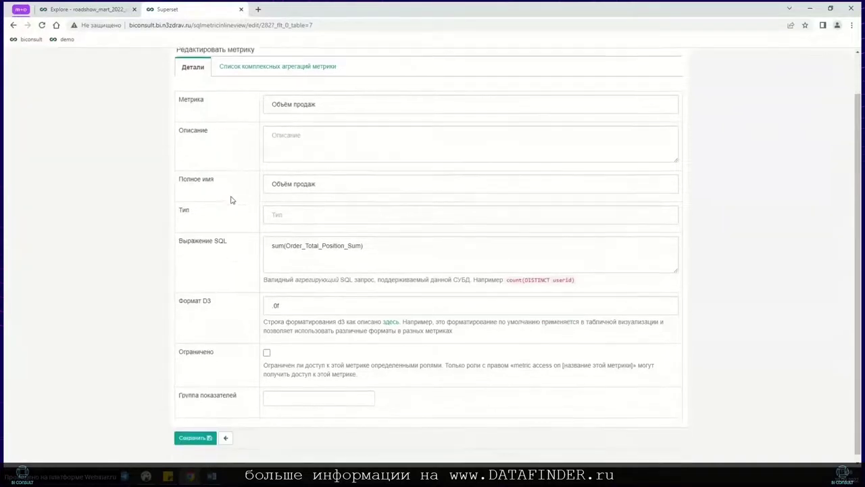
{"action": "left_click_drag", "start_coordinate": [383, 246], "coordinate": [280, 242]}
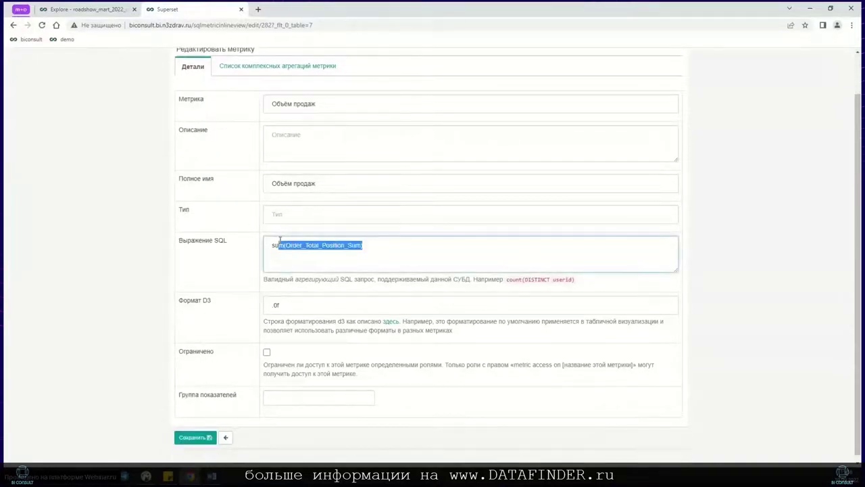
{"action": "left_click", "coordinate": [325, 246]}
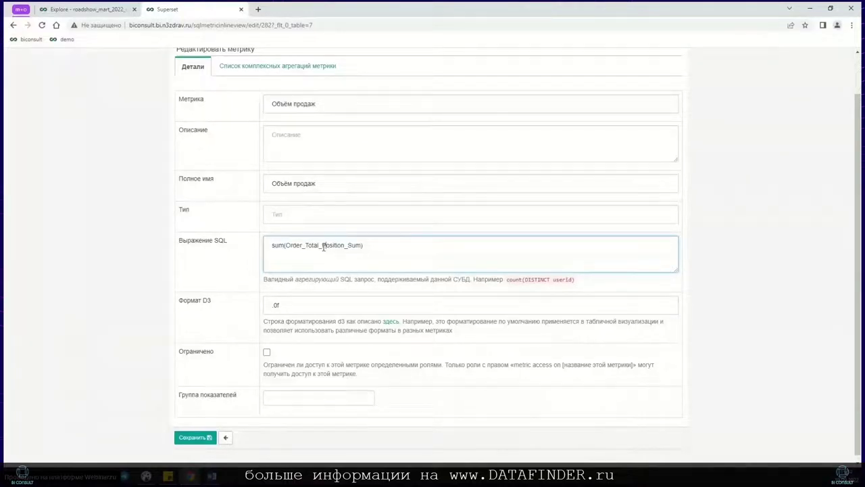
{"action": "left_click_drag", "start_coordinate": [370, 251], "coordinate": [273, 248]}
{"action": "scroll", "coordinate": [301, 247], "scroll_direction": "up", "scroll_amount": 1}
{"action": "scroll", "coordinate": [291, 247], "scroll_direction": "down", "scroll_amount": 1}
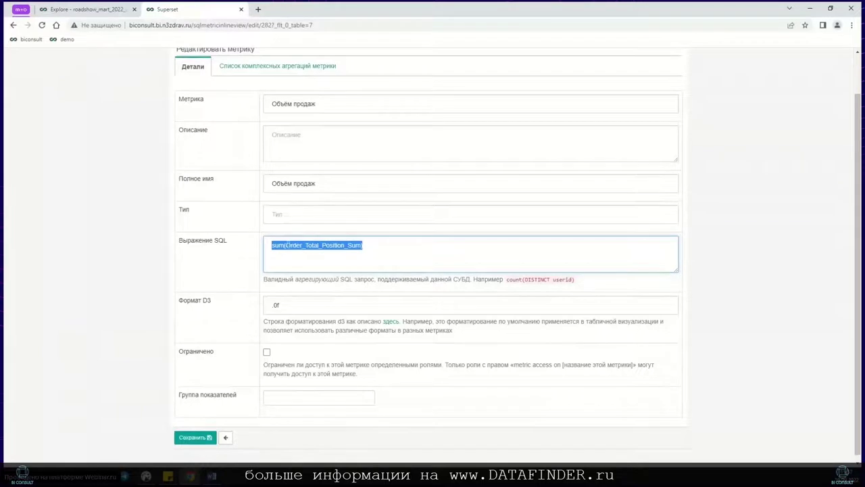
{"action": "left_click", "coordinate": [194, 224]}
{"action": "scroll", "coordinate": [183, 176], "scroll_direction": "up", "scroll_amount": 1}
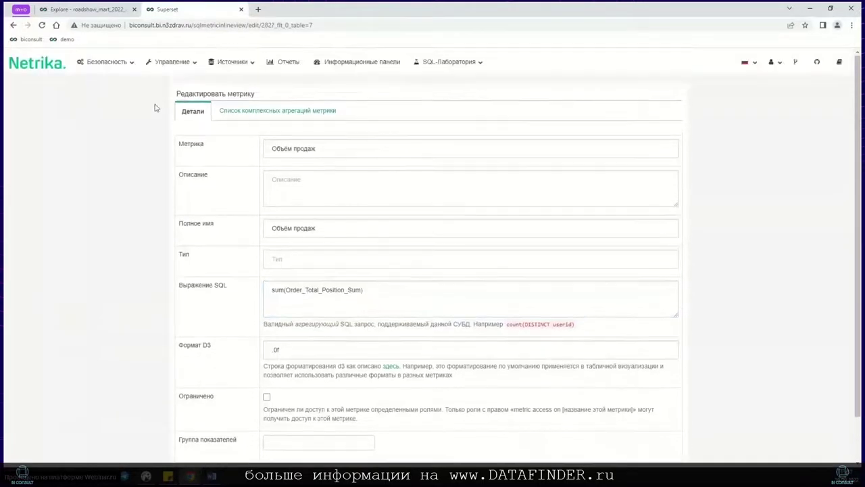
{"action": "middle_click", "coordinate": [174, 12]}
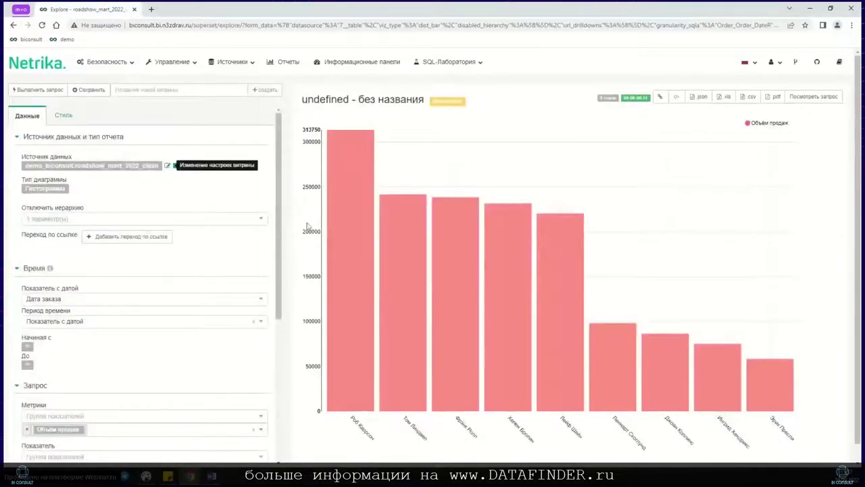
Review the histogram's data settings, view the chart's query text and close it
{"action": "scroll", "coordinate": [210, 269], "scroll_direction": "down", "scroll_amount": 4}
{"action": "scroll", "coordinate": [156, 270], "scroll_direction": "up", "scroll_amount": 1}
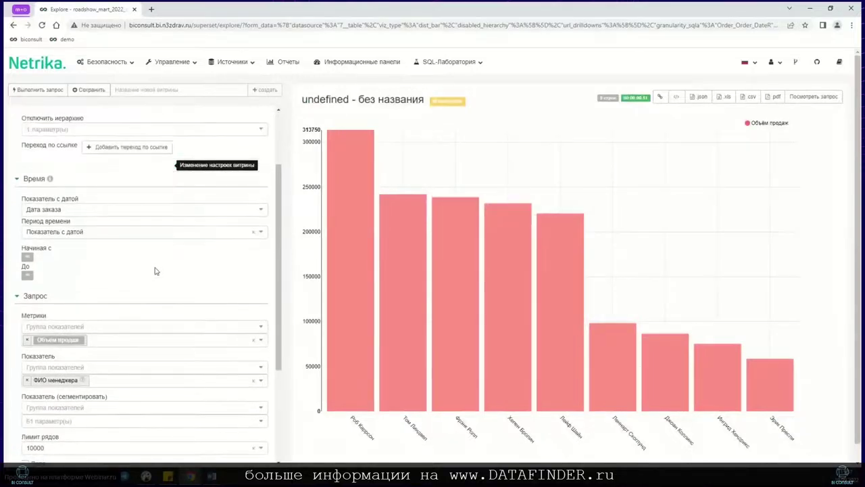
{"action": "scroll", "coordinate": [165, 274], "scroll_direction": "down", "scroll_amount": 2}
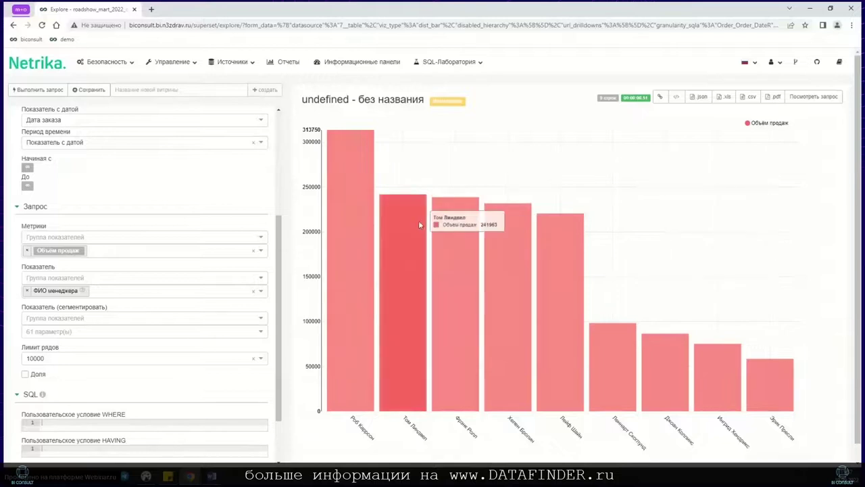
{"action": "left_click", "coordinate": [804, 101]}
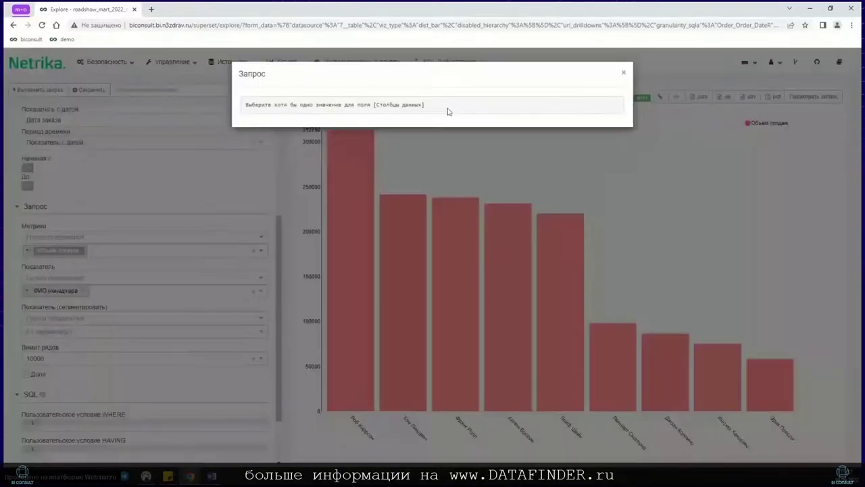
{"action": "left_click", "coordinate": [622, 72]}
Rerun the histogram's query, including a refresh of its cached result, and recheck the query text
{"action": "left_click", "coordinate": [39, 89]}
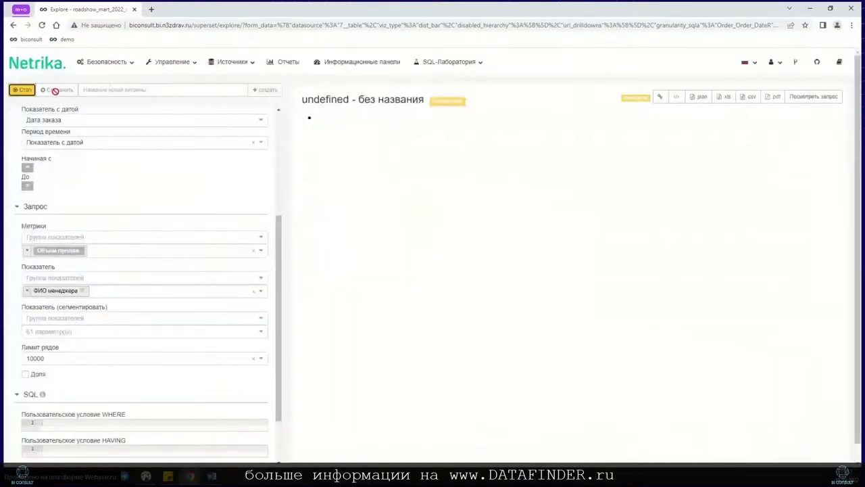
{"action": "left_click", "coordinate": [809, 100]}
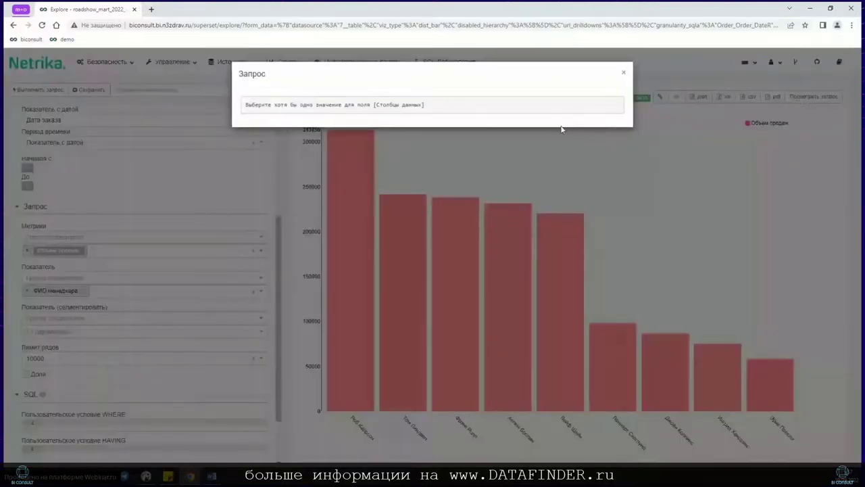
{"action": "left_click", "coordinate": [562, 128]}
{"action": "scroll", "coordinate": [111, 254], "scroll_direction": "up", "scroll_amount": 2}
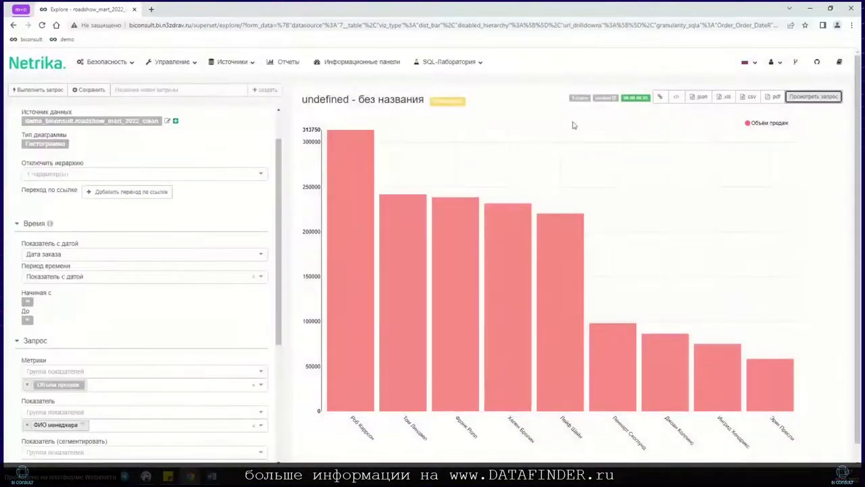
{"action": "left_click", "coordinate": [604, 99]}
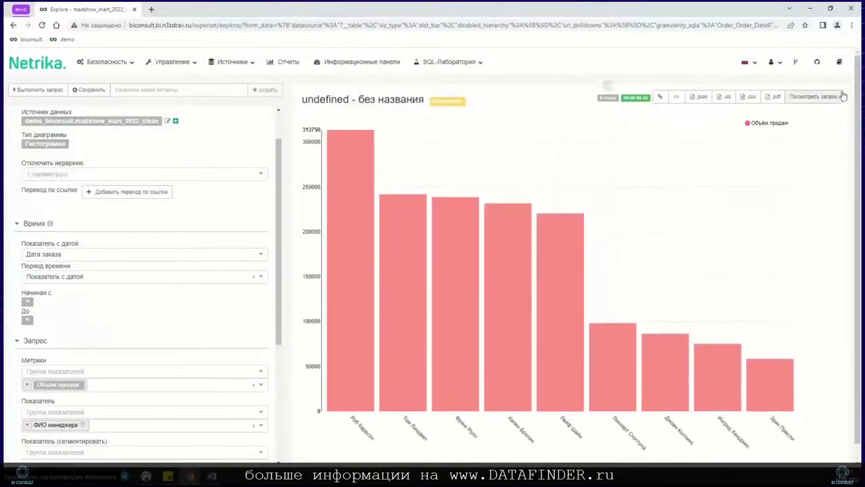
{"action": "left_click", "coordinate": [812, 97]}
{"action": "left_click", "coordinate": [767, 97]}
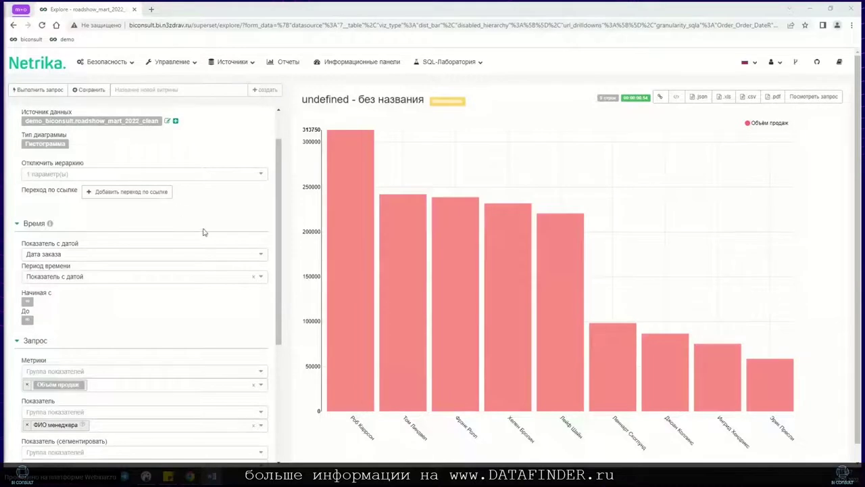
Add a filter on the column "Город офиса" with the operator "in"
{"action": "scroll", "coordinate": [205, 235], "scroll_direction": "down", "scroll_amount": 3}
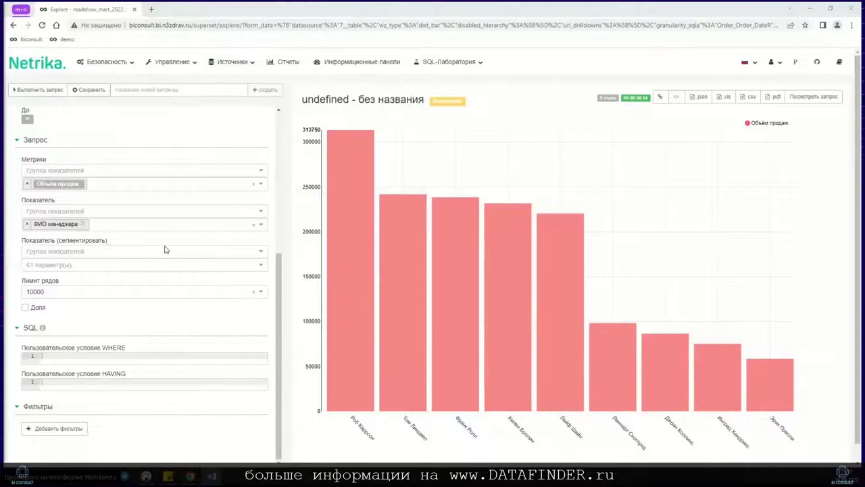
{"action": "scroll", "coordinate": [145, 325], "scroll_direction": "down", "scroll_amount": 1}
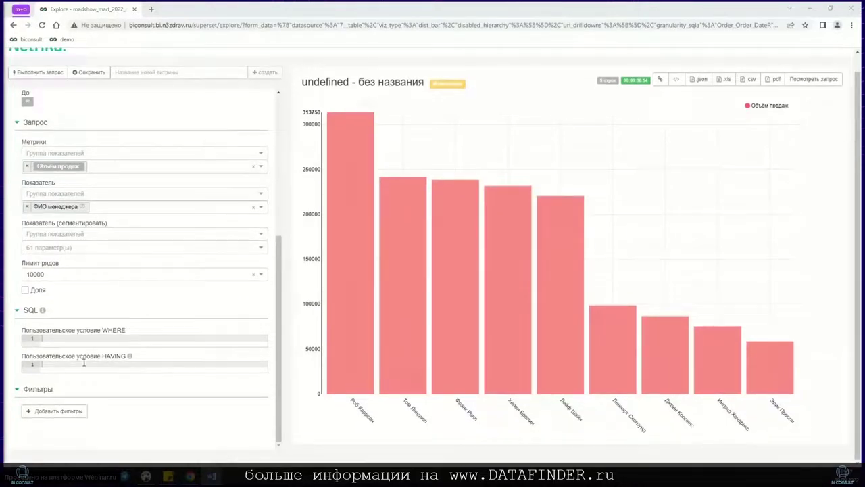
{"action": "left_click", "coordinate": [57, 412]}
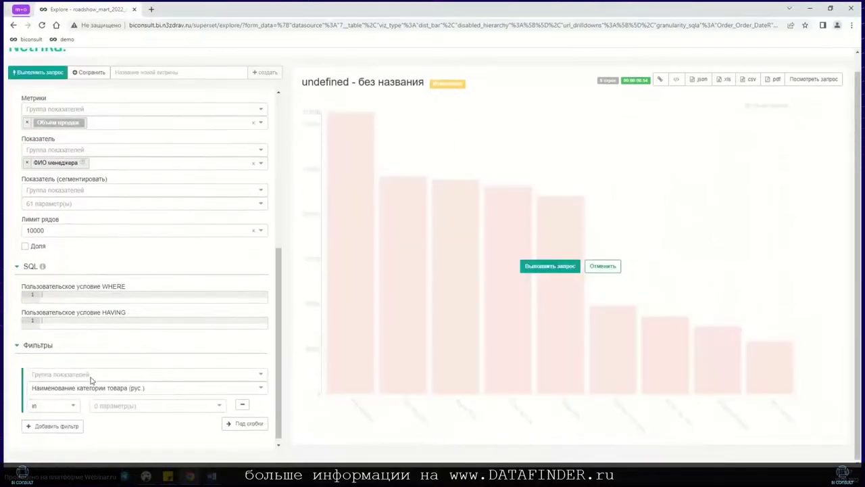
{"action": "left_click", "coordinate": [107, 386]}
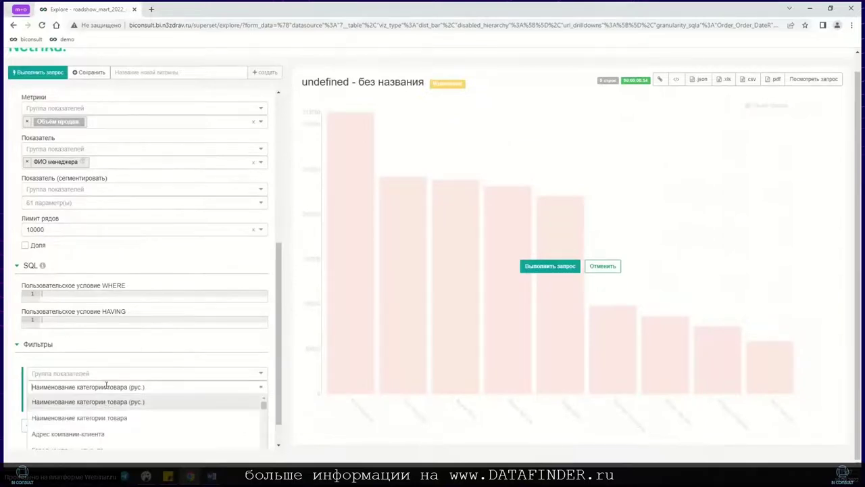
{"action": "type", "text": "город"}
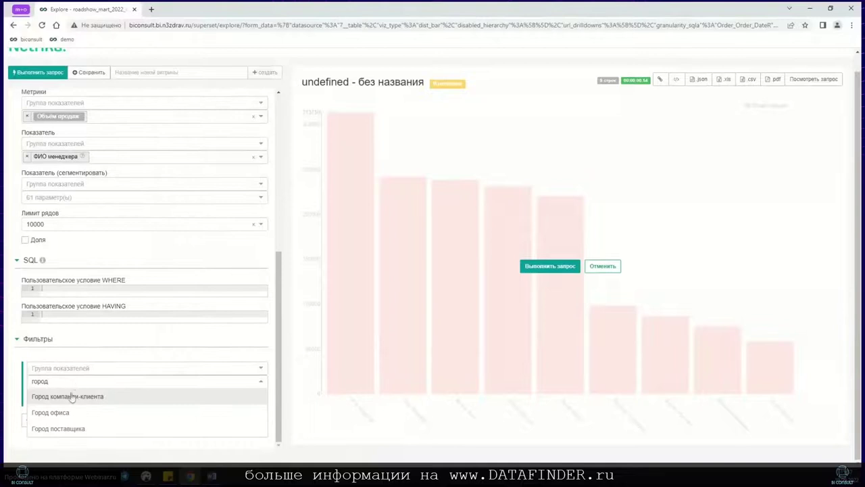
{"action": "left_click", "coordinate": [69, 413]}
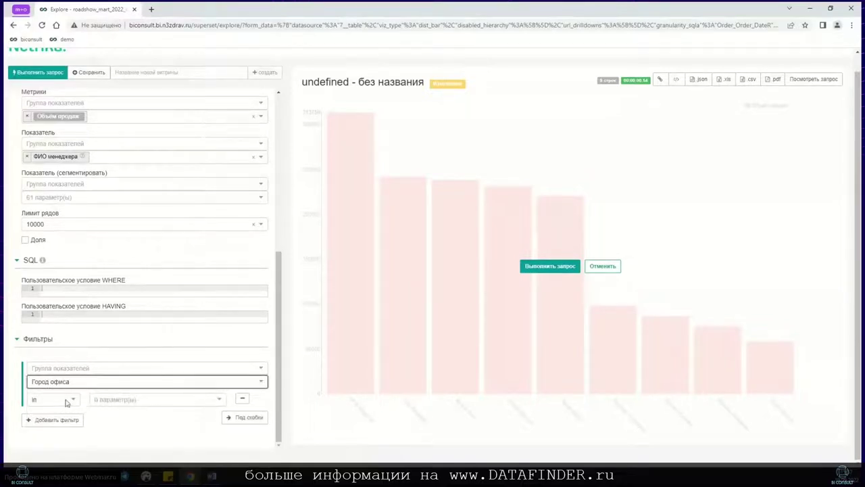
{"action": "left_click", "coordinate": [72, 399]}
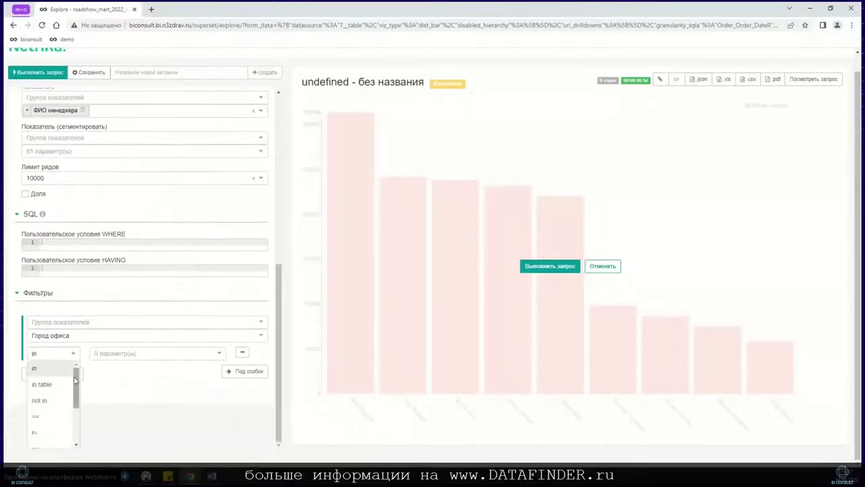
{"action": "left_click", "coordinate": [42, 372]}
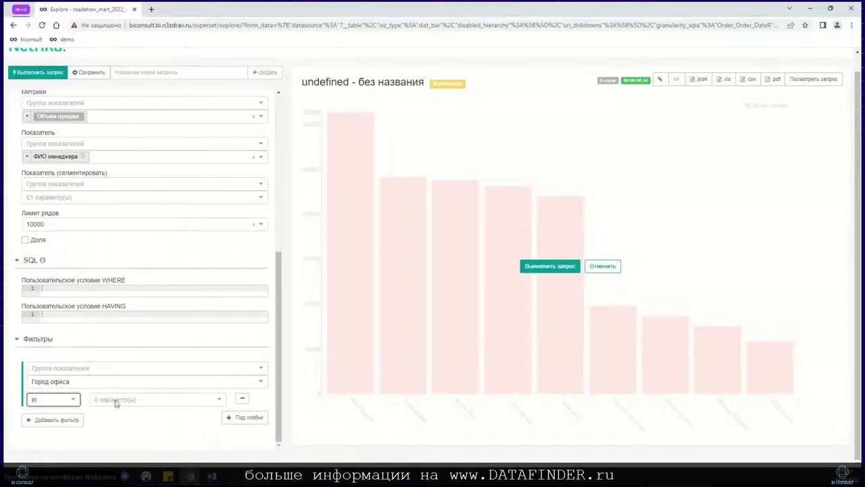
Set the office city filter's value to "Стокгольм" and run the query
{"action": "left_click", "coordinate": [128, 400]}
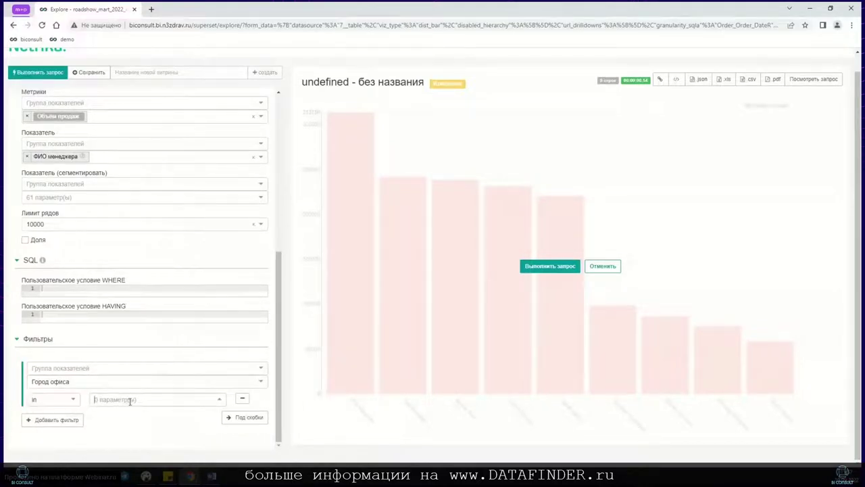
{"action": "type", "text": "C"}
{"action": "type", "text": "то"}
{"action": "type", "text": "к"}
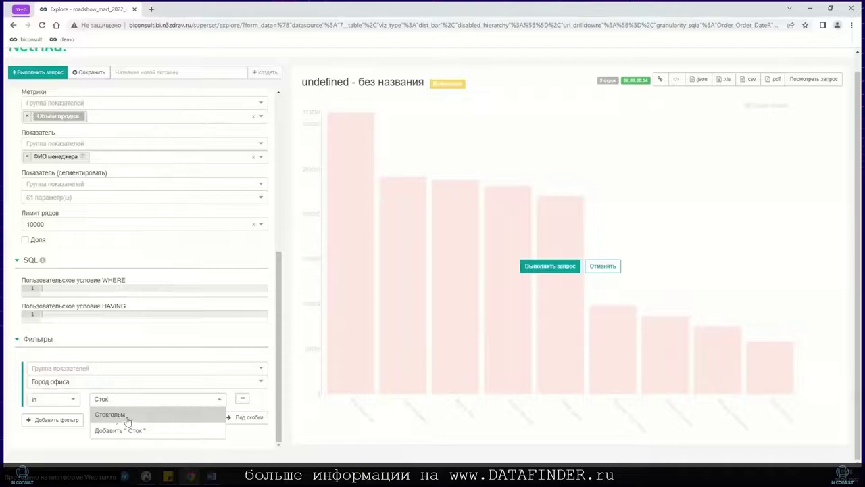
{"action": "left_click", "coordinate": [128, 422]}
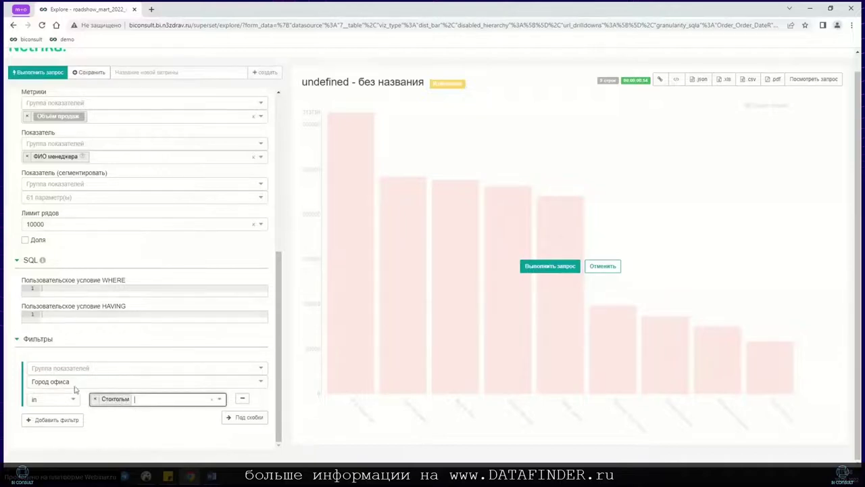
{"action": "left_click", "coordinate": [525, 265]}
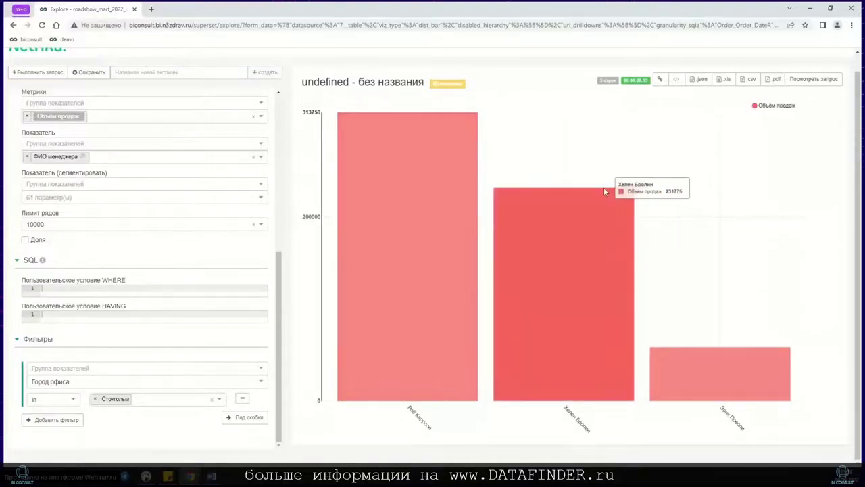
Turn on the value labels ("Подписи") for the histogram's bars in the style settings
{"action": "mouse_move", "coordinate": [406, 183]}
{"action": "scroll", "coordinate": [85, 170], "scroll_direction": "up", "scroll_amount": 10}
{"action": "left_click", "coordinate": [62, 98]}
{"action": "left_click", "coordinate": [25, 175]}
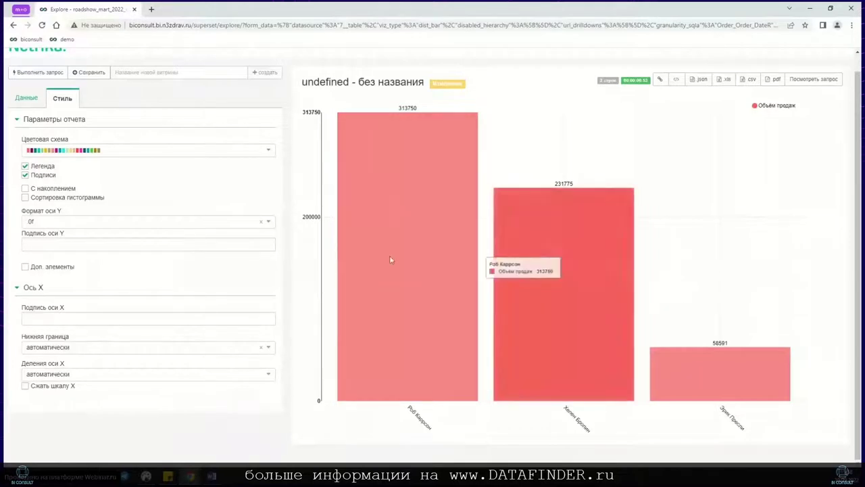
Change the manager sales report's visualization type from histogram to pie chart ("Круговая диаграмма")
{"action": "scroll", "coordinate": [170, 214], "scroll_direction": "up", "scroll_amount": 1}
{"action": "left_click", "coordinate": [25, 115]}
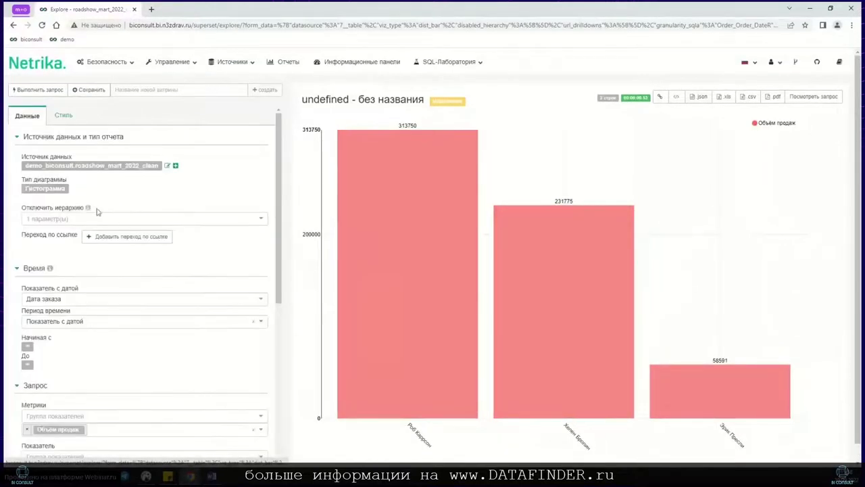
{"action": "mouse_move", "coordinate": [88, 209]}
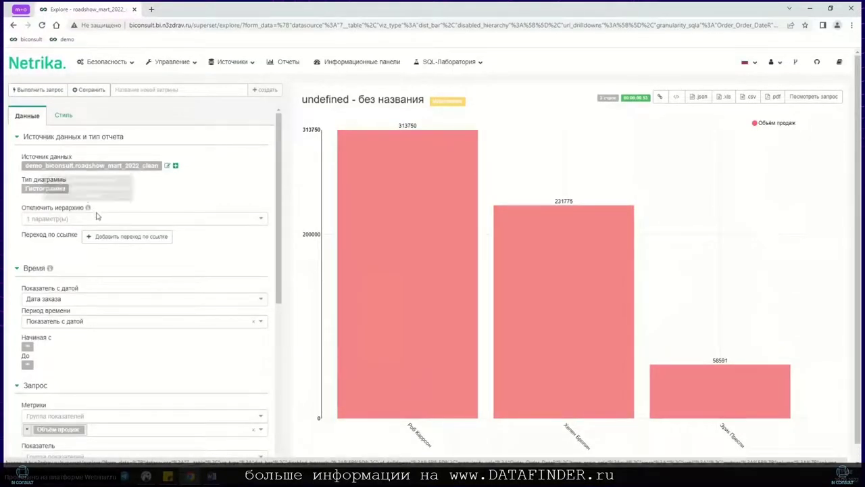
{"action": "left_click", "coordinate": [44, 189]}
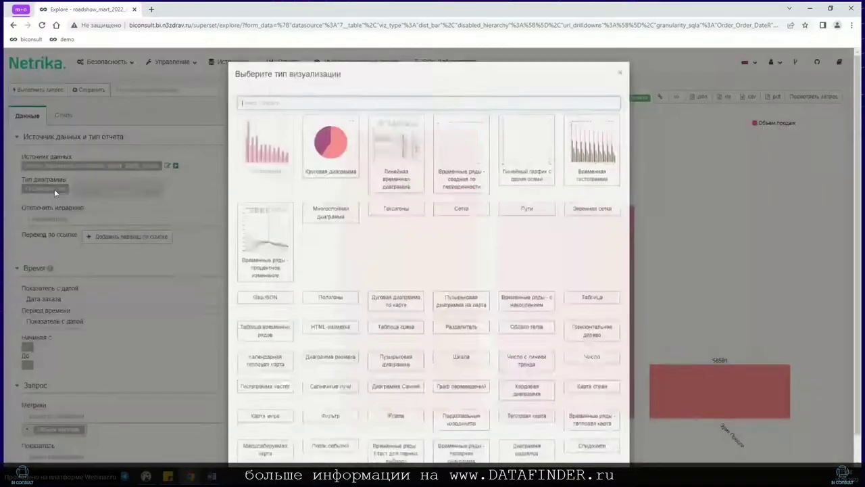
{"action": "left_click", "coordinate": [332, 144]}
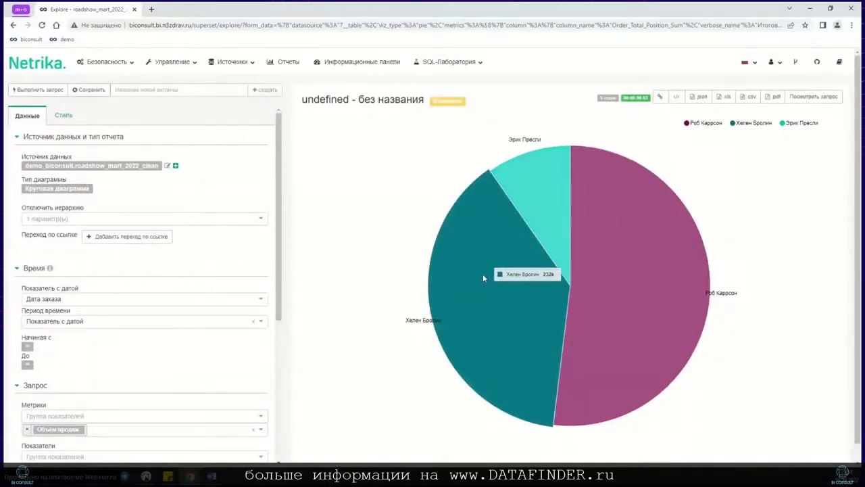
Set the pie chart's label type ("Тип подписи") to "Категория и процент"
{"action": "left_click", "coordinate": [62, 116]}
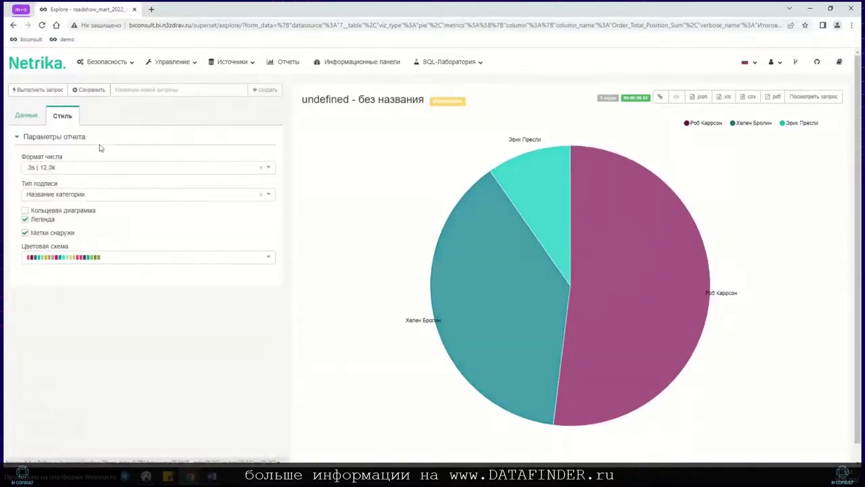
{"action": "left_click", "coordinate": [125, 195]}
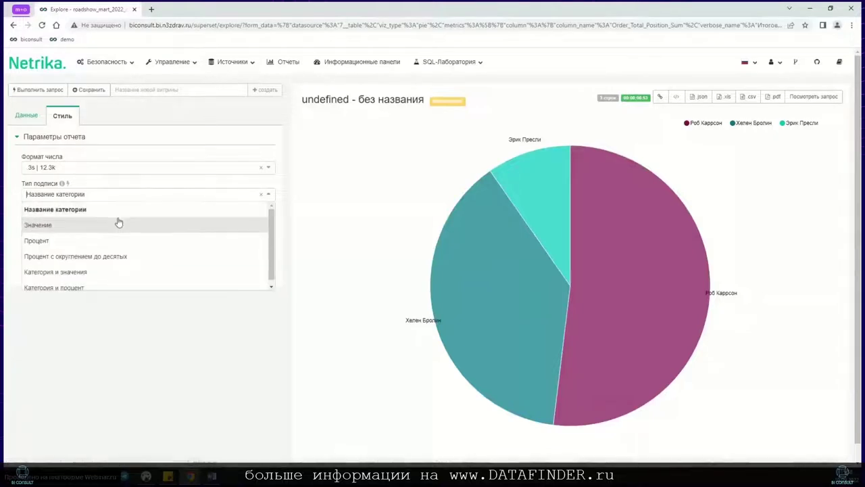
{"action": "left_click", "coordinate": [93, 284]}
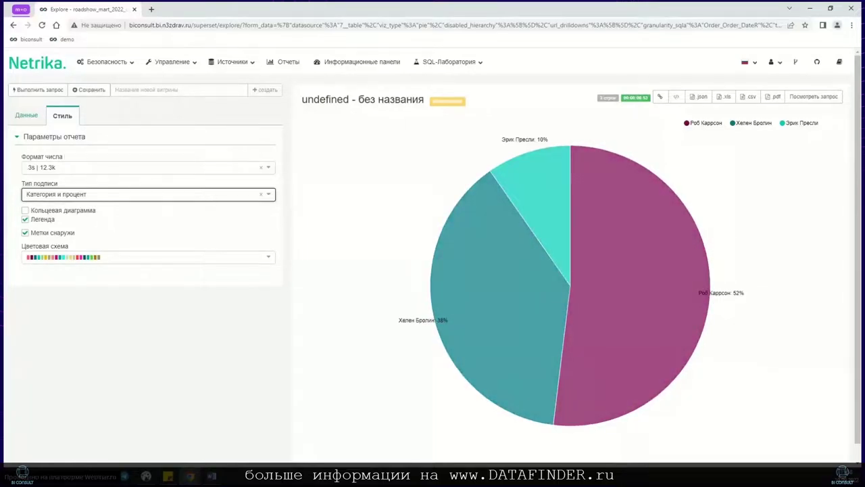
Switch the report's visualization type back to histogram ("Гистограмма") and rerun the query
{"action": "left_click", "coordinate": [37, 119]}
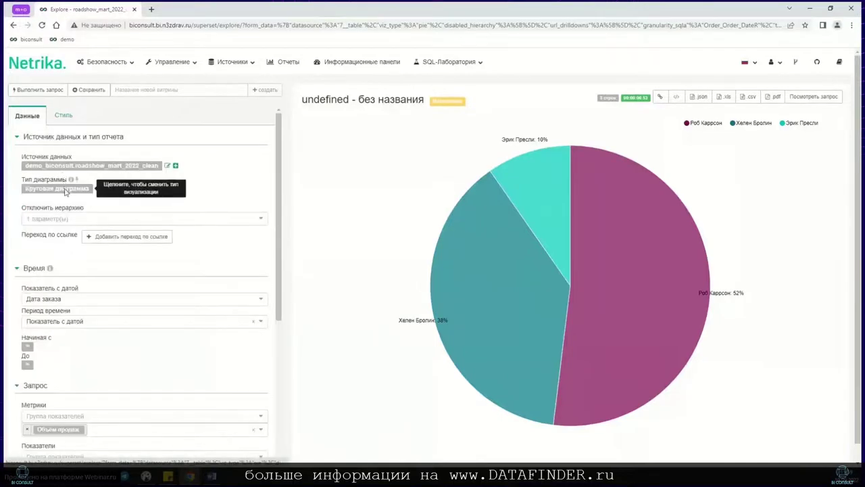
{"action": "left_click", "coordinate": [65, 189]}
{"action": "left_click", "coordinate": [265, 141]}
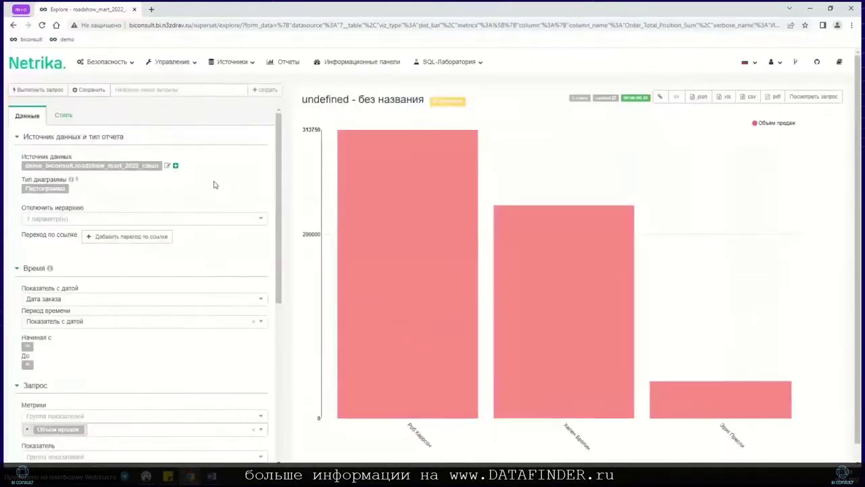
{"action": "left_click", "coordinate": [41, 89]}
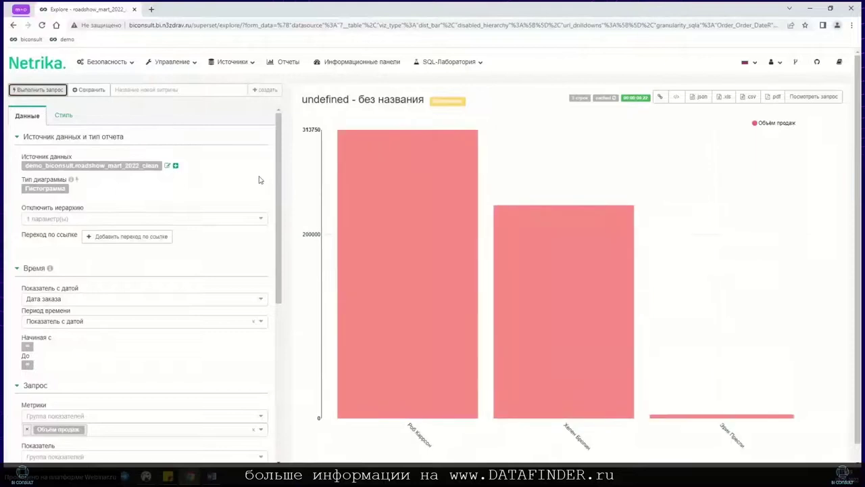
{"action": "left_click", "coordinate": [216, 186]}
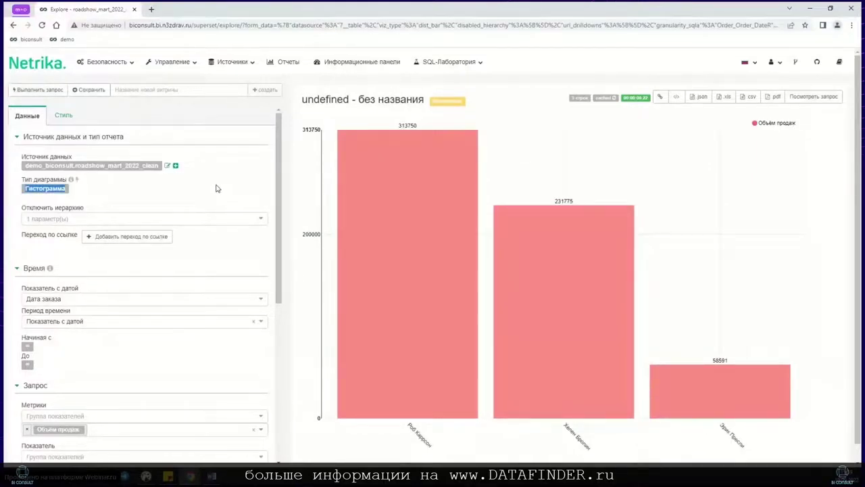
{"action": "left_click", "coordinate": [206, 196]}
Save the histogram as a new report named "менеджеры_тест" without adding it to a dashboard
{"action": "left_click", "coordinate": [87, 91]}
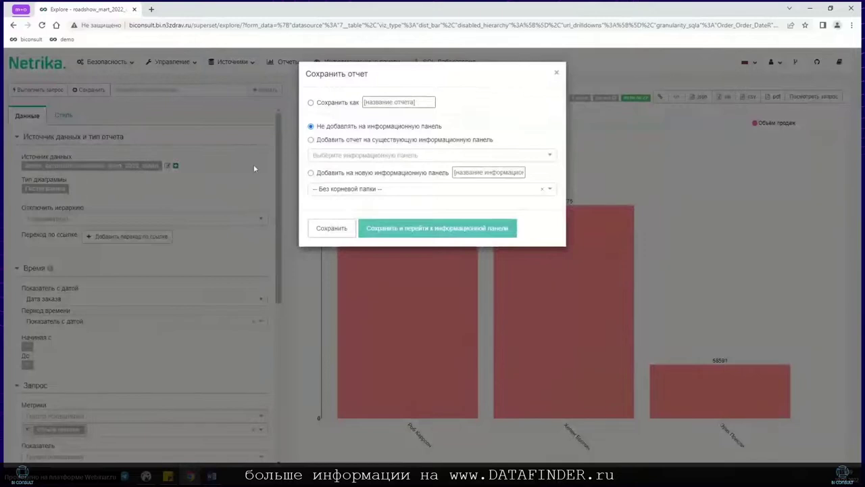
{"action": "left_click", "coordinate": [241, 177]}
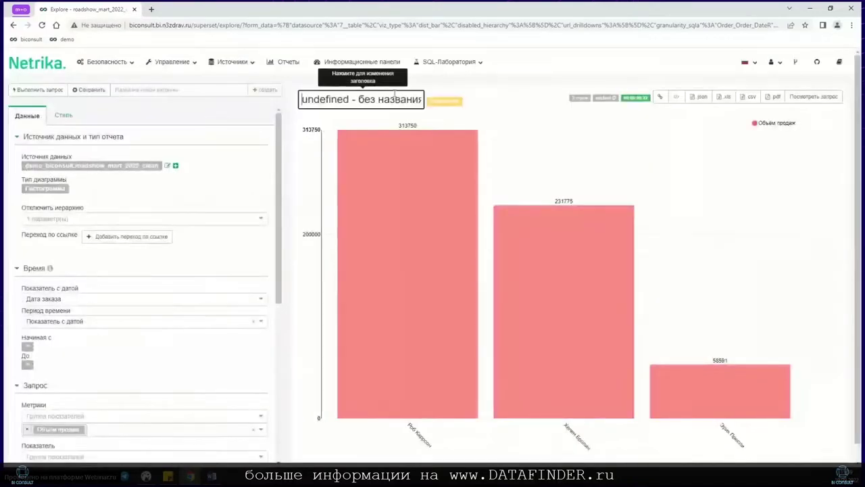
{"action": "left_click", "coordinate": [88, 91]}
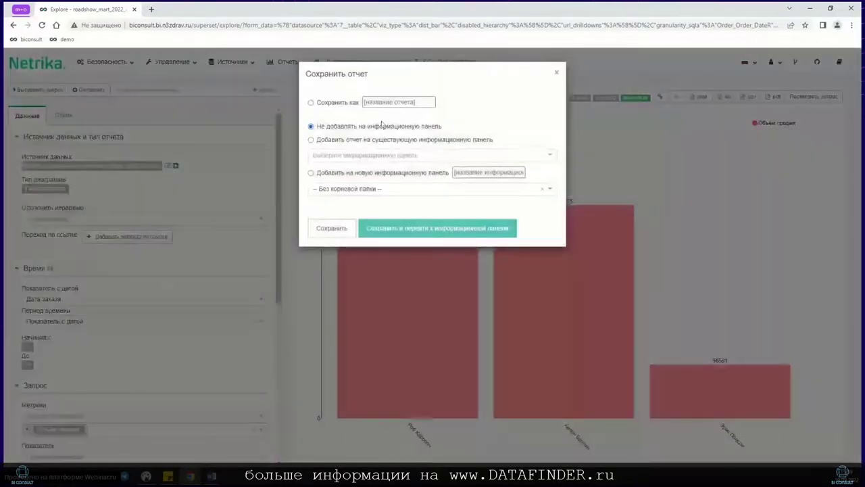
{"action": "left_click", "coordinate": [383, 102]}
{"action": "type", "text": "менеджеры_тест"}
{"action": "left_click", "coordinate": [331, 228]}
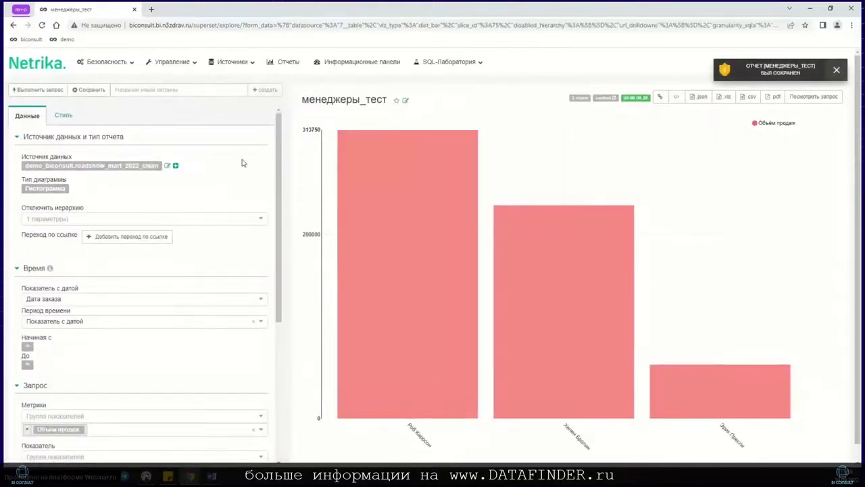
Reopen the saved report "менеджеры_тест" from the list of reports and review its settings
{"action": "left_click", "coordinate": [291, 66]}
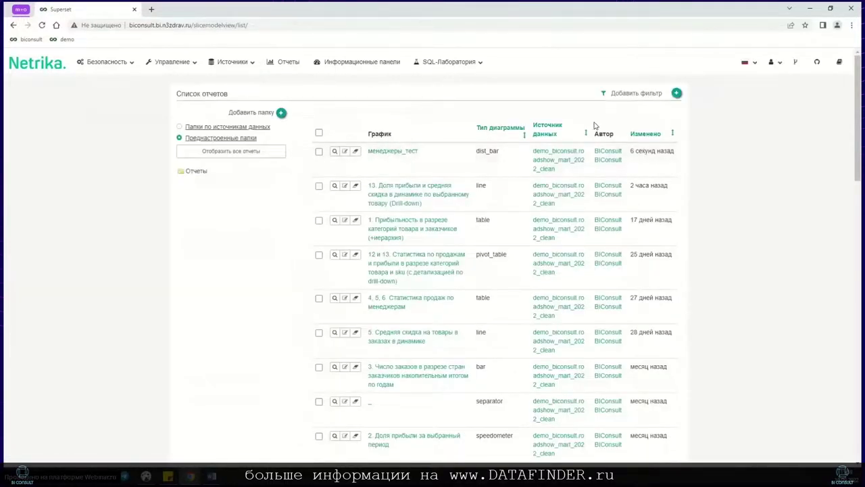
{"action": "left_click", "coordinate": [396, 155]}
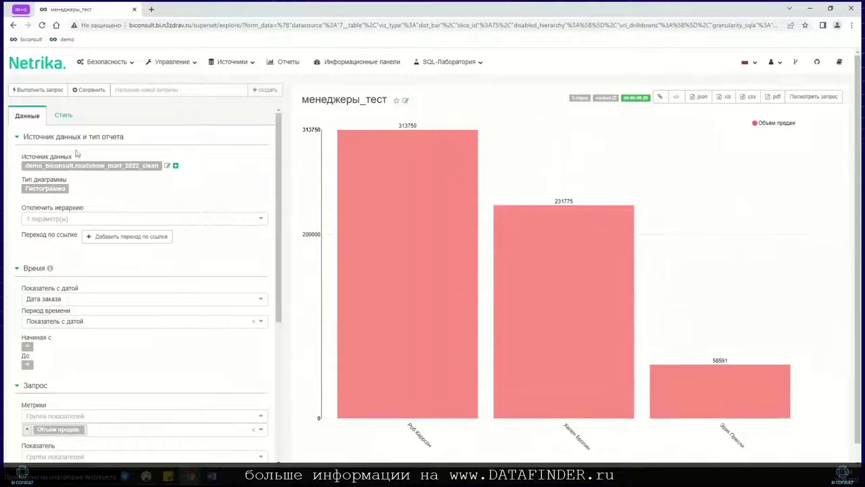
{"action": "scroll", "coordinate": [228, 183], "scroll_direction": "down", "scroll_amount": 5}
{"action": "scroll", "coordinate": [228, 183], "scroll_direction": "up", "scroll_amount": 5}
{"action": "mouse_move", "coordinate": [483, 169]}
Overwrite the report while adding it to a new dashboard "инфопанель_тест", go to that dashboard and dismiss the notifications
{"action": "left_click", "coordinate": [88, 90]}
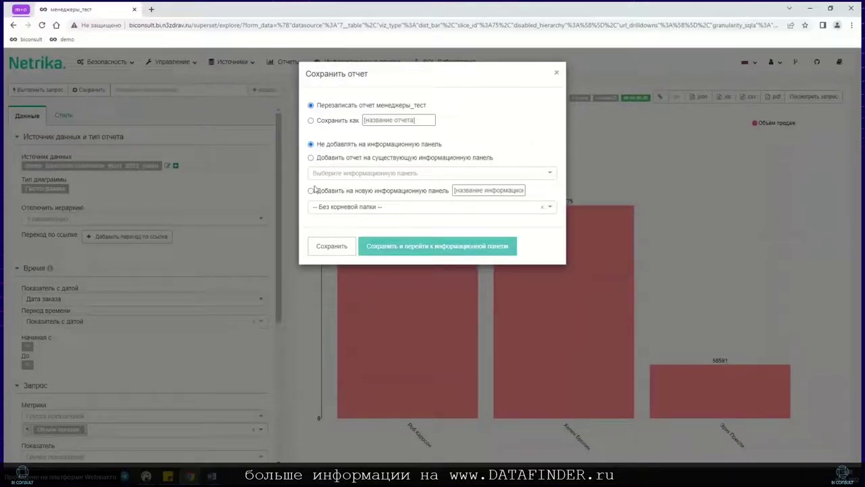
{"action": "left_click", "coordinate": [311, 191]}
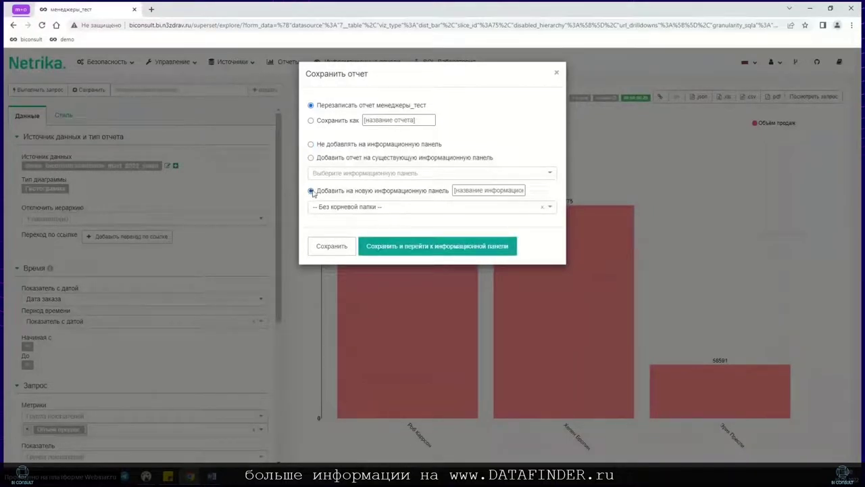
{"action": "left_click", "coordinate": [488, 191]}
{"action": "type", "text": "Инфопанель_тест"}
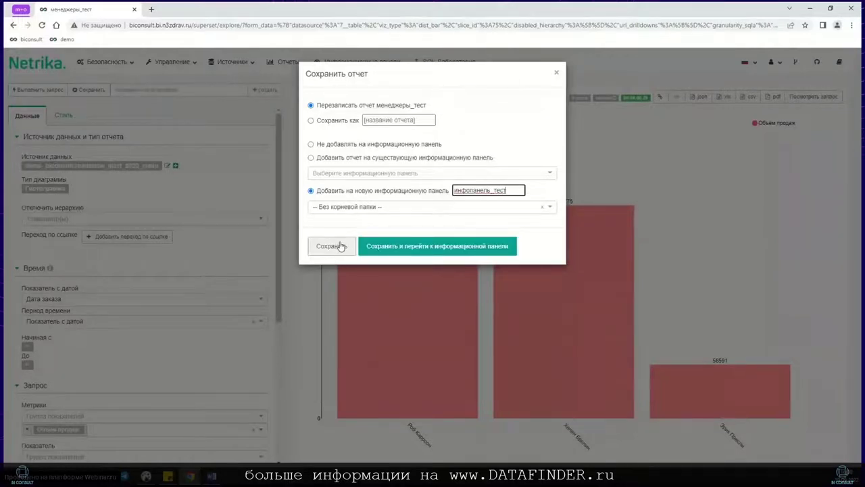
{"action": "left_click", "coordinate": [388, 249]}
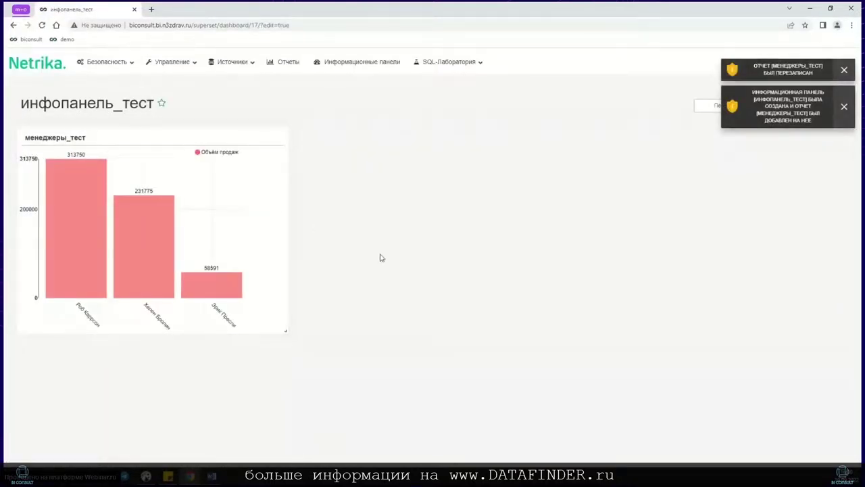
{"action": "left_click", "coordinate": [845, 107]}
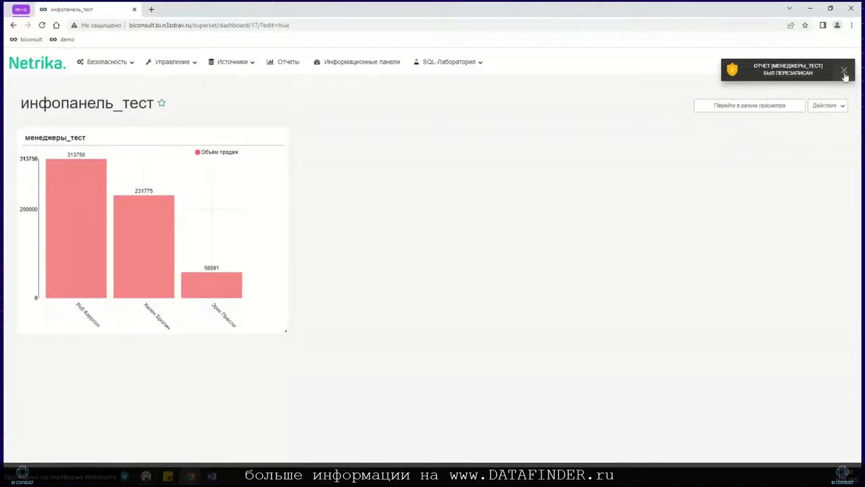
{"action": "left_click", "coordinate": [844, 69]}
Try moving the "менеджеры_тест" chart on the dashboard and force a refresh of its cached data
{"action": "mouse_move", "coordinate": [247, 234]}
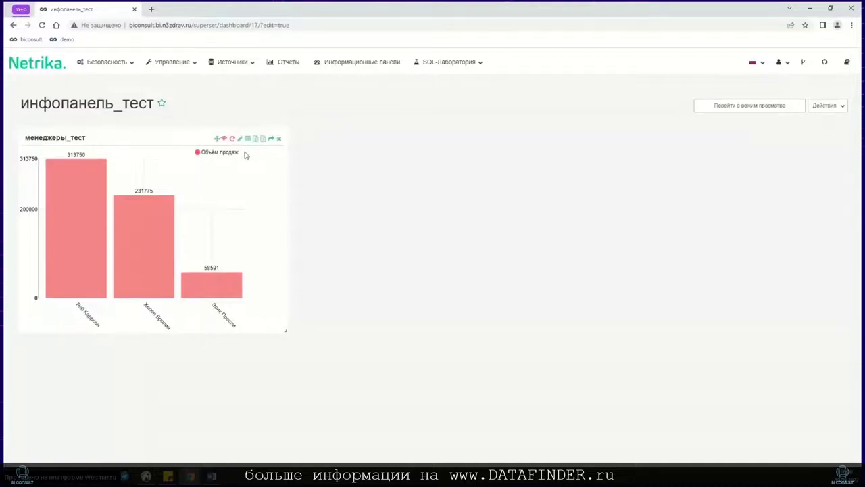
{"action": "mouse_move", "coordinate": [217, 139]}
{"action": "left_mouse_down"}
{"action": "mouse_move", "coordinate": [250, 153]}
{"action": "mouse_move", "coordinate": [787, 142]}
{"action": "mouse_move", "coordinate": [342, 157]}
{"action": "mouse_move", "coordinate": [336, 140]}
{"action": "mouse_move", "coordinate": [234, 133]}
{"action": "mouse_move", "coordinate": [217, 149]}
{"action": "left_mouse_up"}
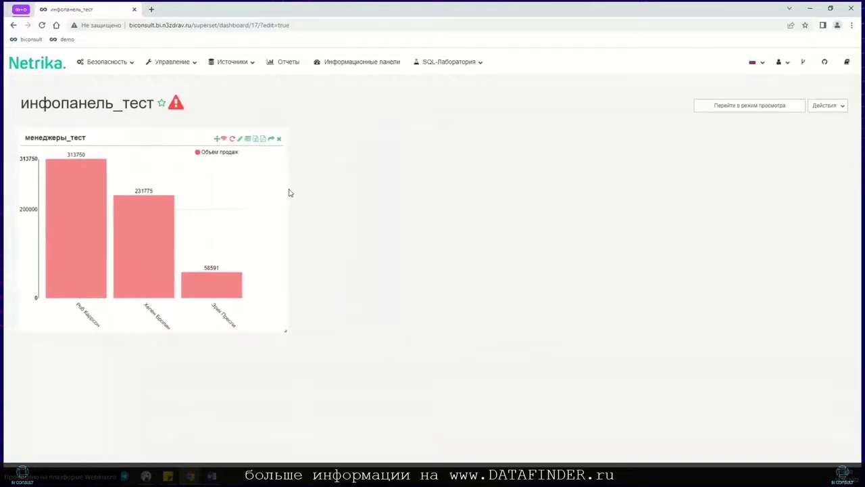
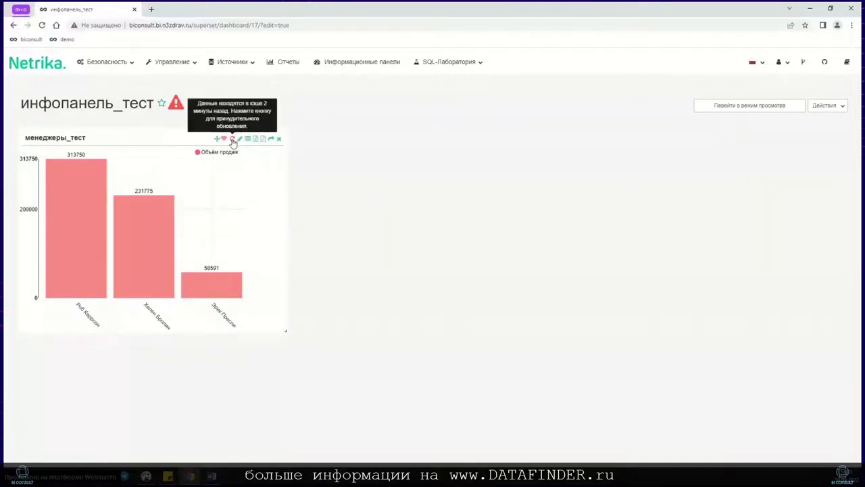
{"action": "left_click", "coordinate": [233, 140]}
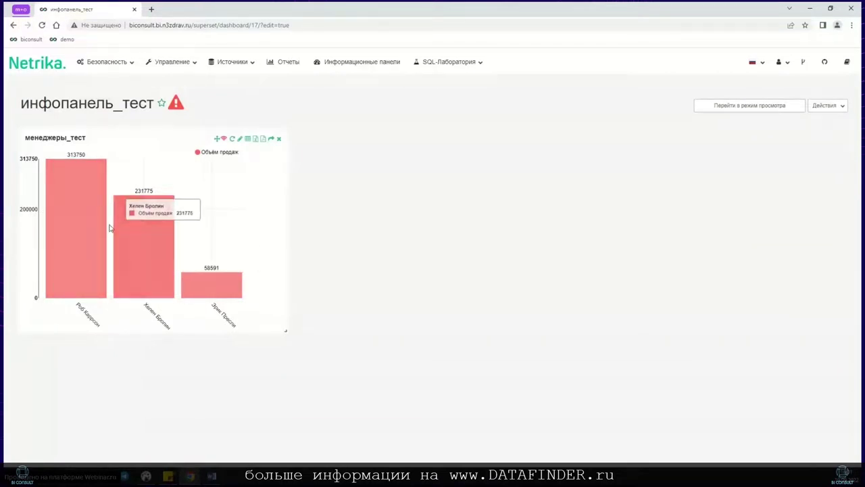
{"action": "left_click", "coordinate": [233, 139]}
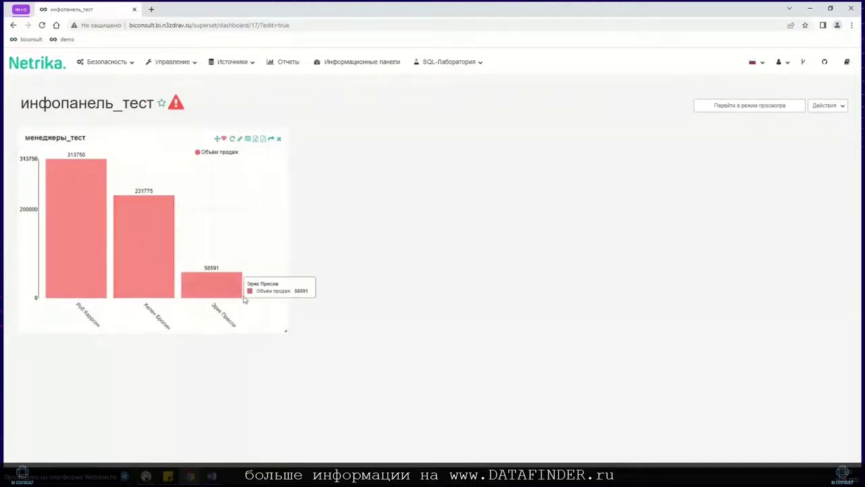
Resize the "менеджеры_тест" chart to about twice its width and slightly shorter, and save the dashboard by overwriting "инфопанель_тест"
{"action": "left_click_drag", "start_coordinate": [285, 331], "coordinate": [574, 311]}
{"action": "mouse_move", "coordinate": [177, 107]}
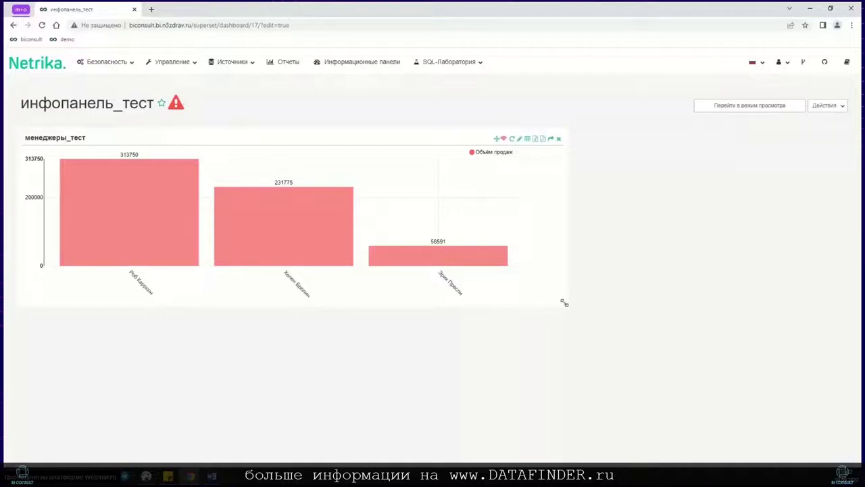
{"action": "mouse_move", "coordinate": [181, 104]}
{"action": "left_click", "coordinate": [829, 106]}
{"action": "left_click", "coordinate": [771, 145]}
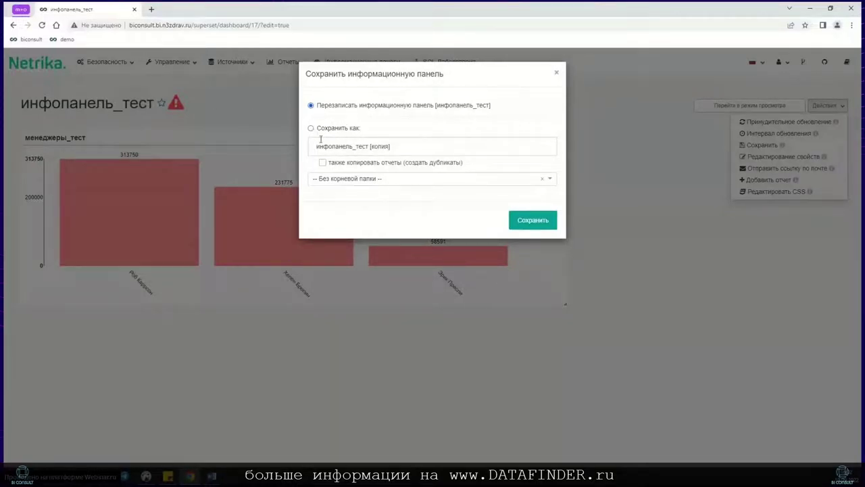
{"action": "left_click", "coordinate": [533, 221]}
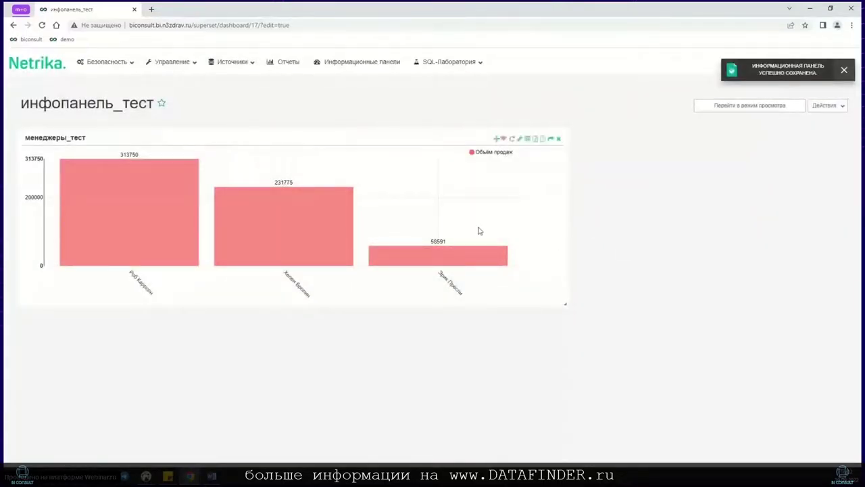
Set the dashboard's refresh interval to 10 seconds ("10 секунд")
{"action": "left_click", "coordinate": [834, 109]}
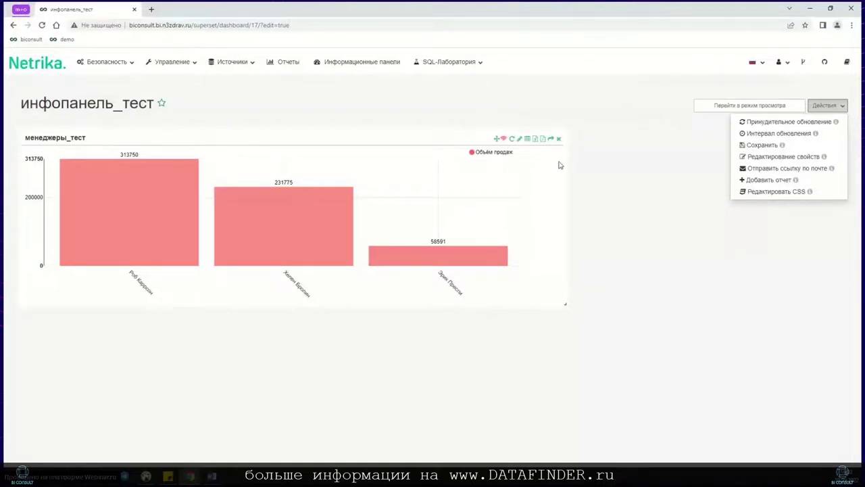
{"action": "left_click", "coordinate": [770, 134]}
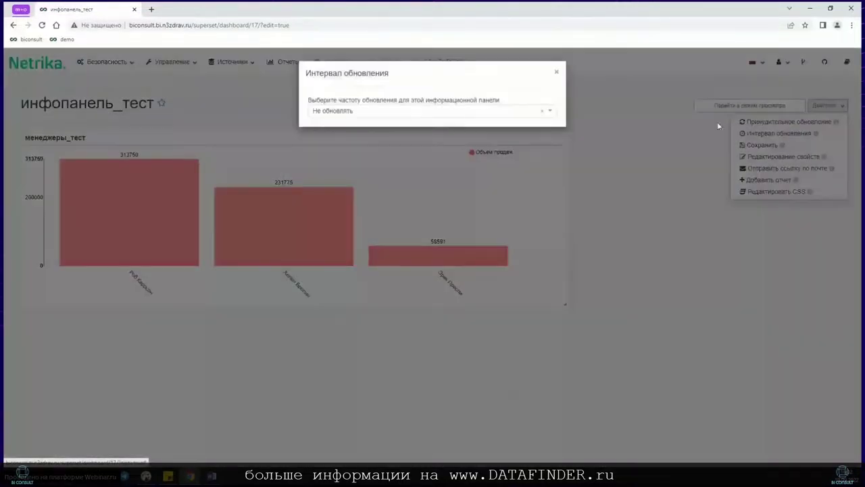
{"action": "left_click", "coordinate": [483, 114]}
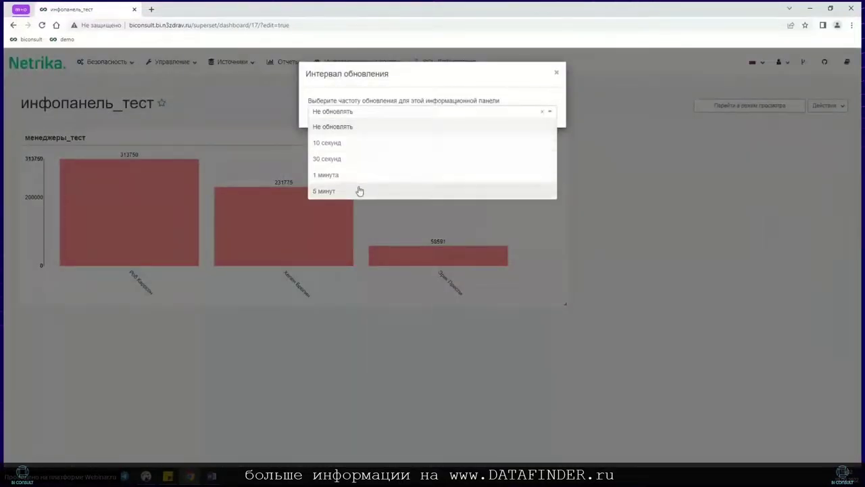
{"action": "left_click", "coordinate": [350, 144]}
{"action": "left_click", "coordinate": [557, 72]}
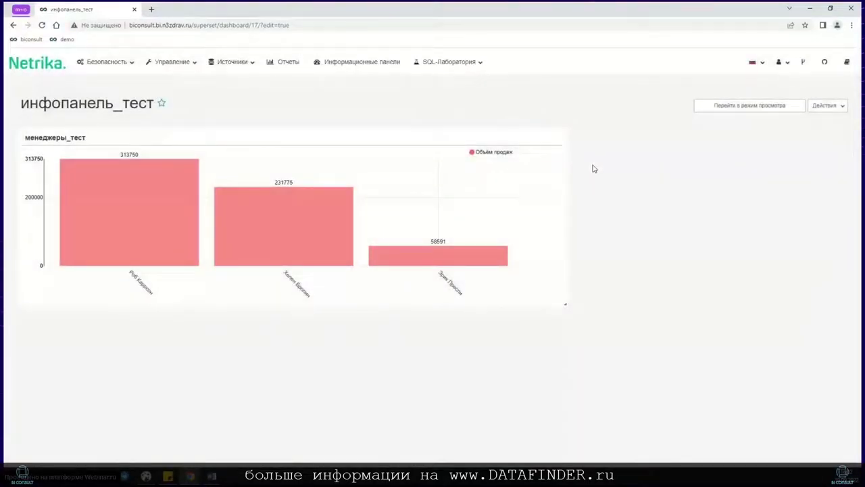
{"action": "mouse_move", "coordinate": [508, 166]}
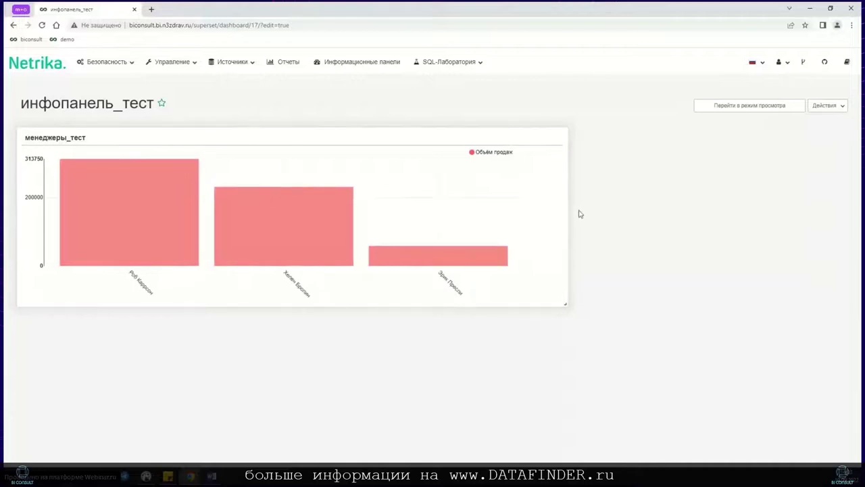
Turn off automatic refreshing of the dashboard by setting its refresh interval to "Не обновлять"
{"action": "mouse_move", "coordinate": [254, 231]}
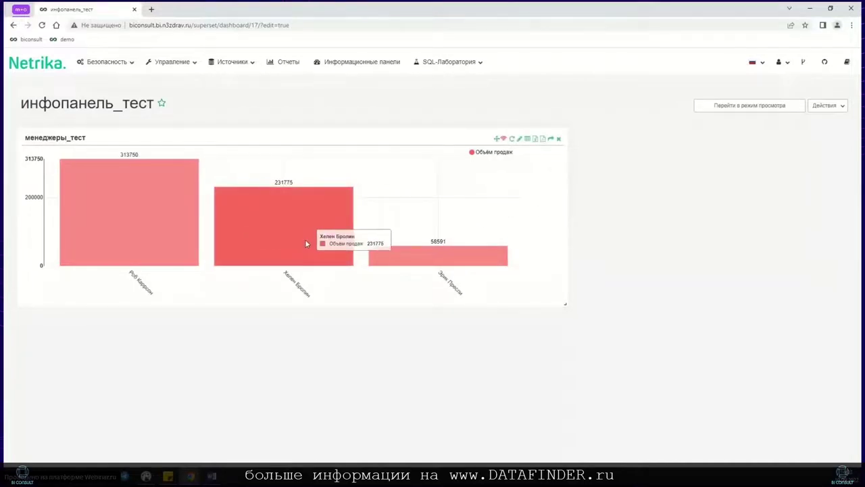
{"action": "left_click", "coordinate": [815, 108]}
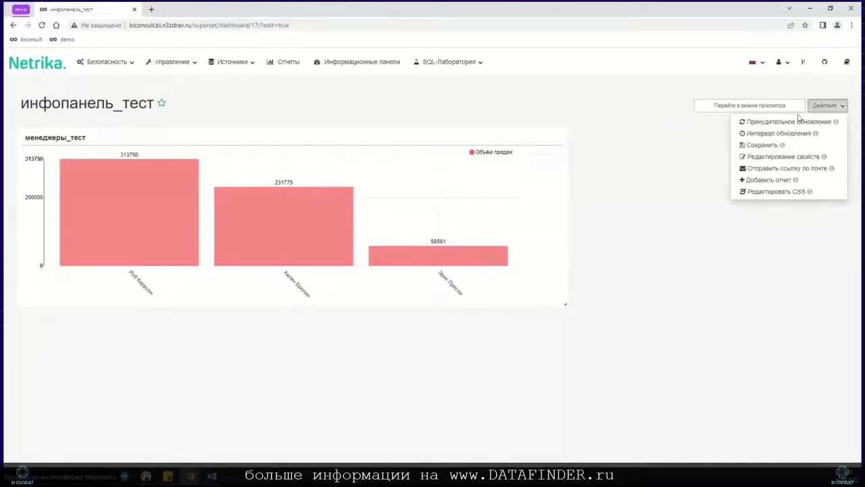
{"action": "left_click", "coordinate": [781, 134]}
{"action": "left_click", "coordinate": [545, 112]}
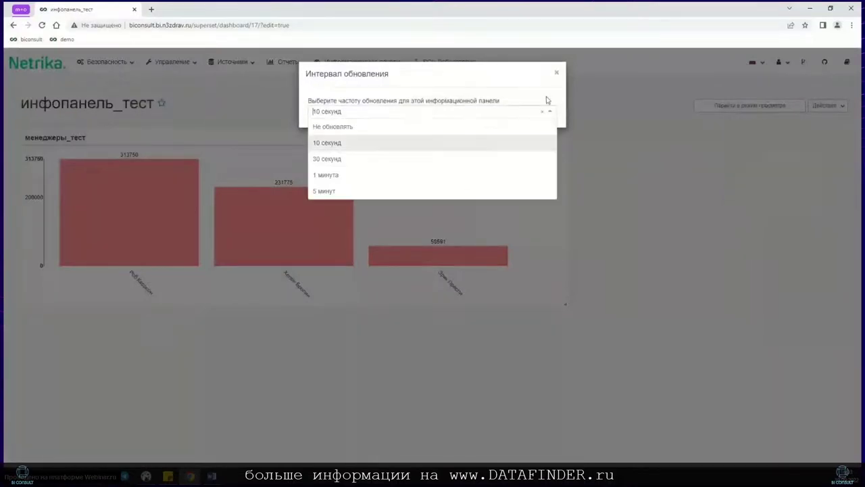
{"action": "left_click", "coordinate": [443, 126]}
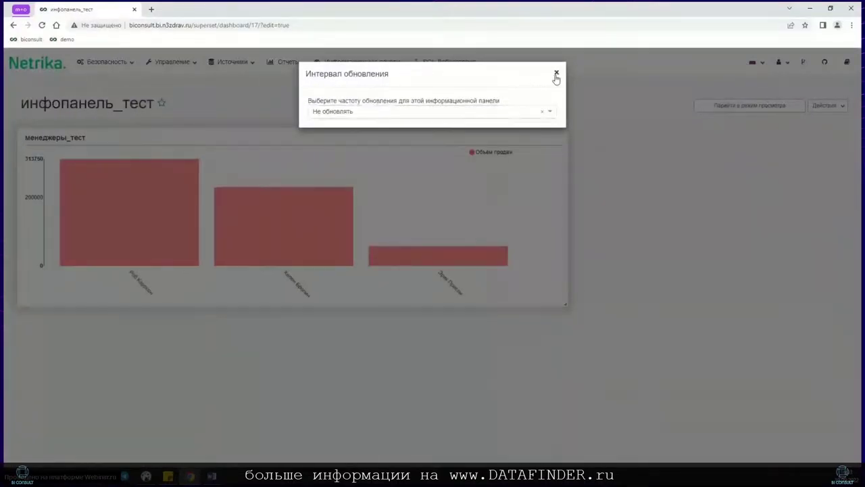
{"action": "left_click", "coordinate": [556, 73]}
Look through all pages of reports that can be added to the dashboard, and review the dashboard's available actions
{"action": "left_click", "coordinate": [816, 109]}
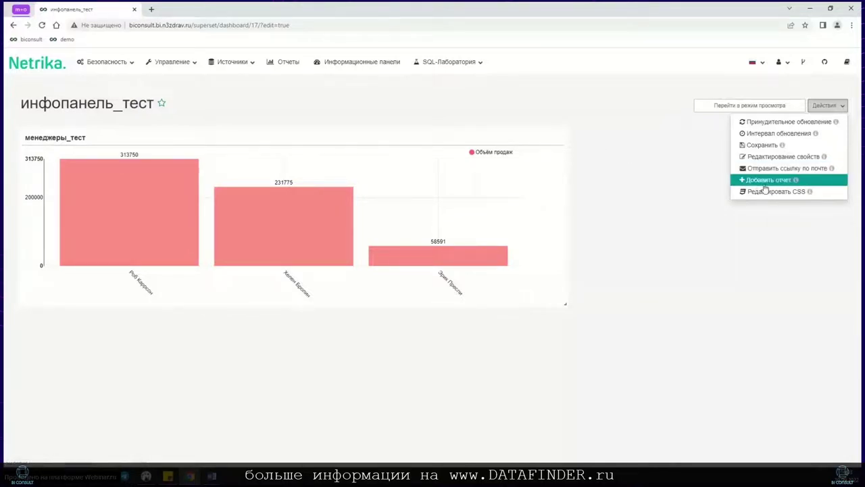
{"action": "left_click", "coordinate": [761, 185]}
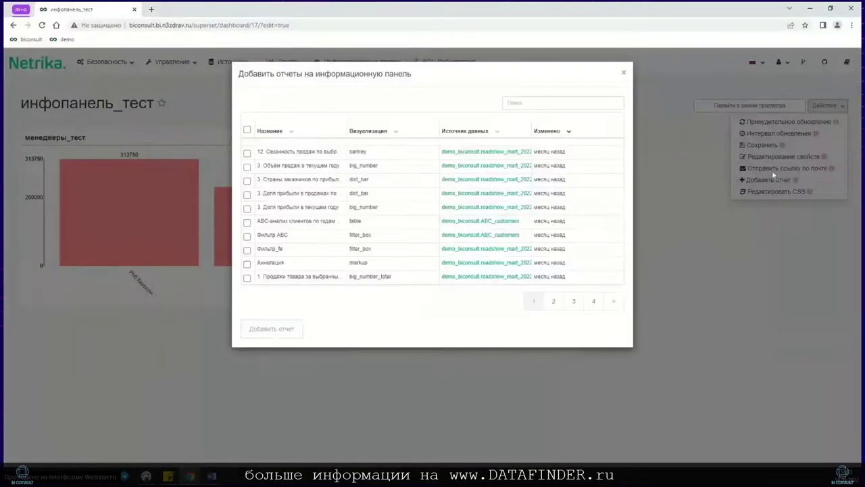
{"action": "left_click", "coordinate": [554, 302]}
{"action": "left_click", "coordinate": [573, 302]}
{"action": "left_click", "coordinate": [591, 303]}
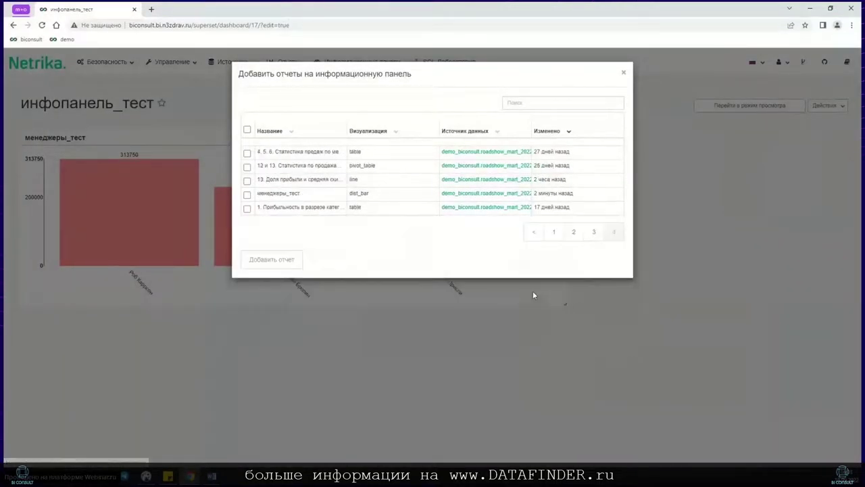
{"action": "left_click", "coordinate": [624, 74]}
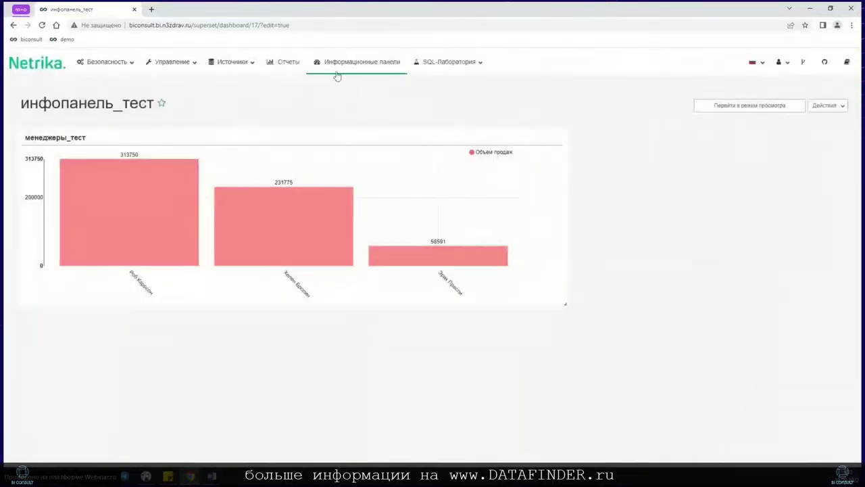
{"action": "left_click", "coordinate": [826, 106]}
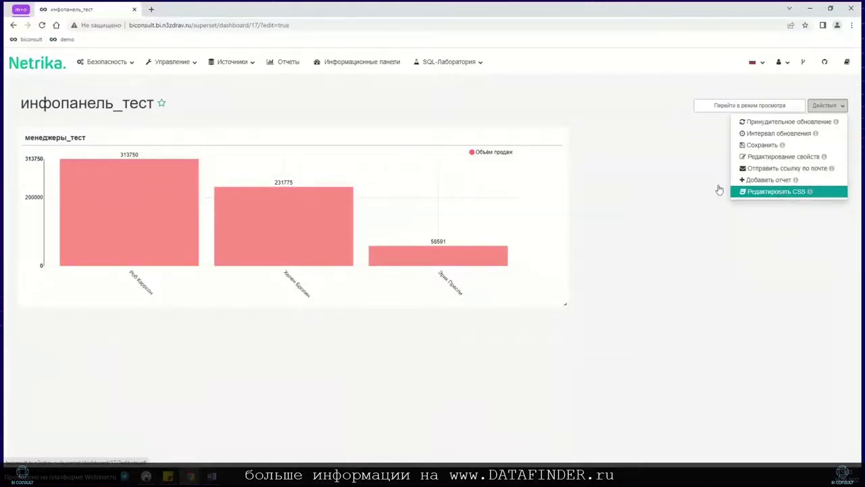
{"action": "left_click", "coordinate": [607, 189]}
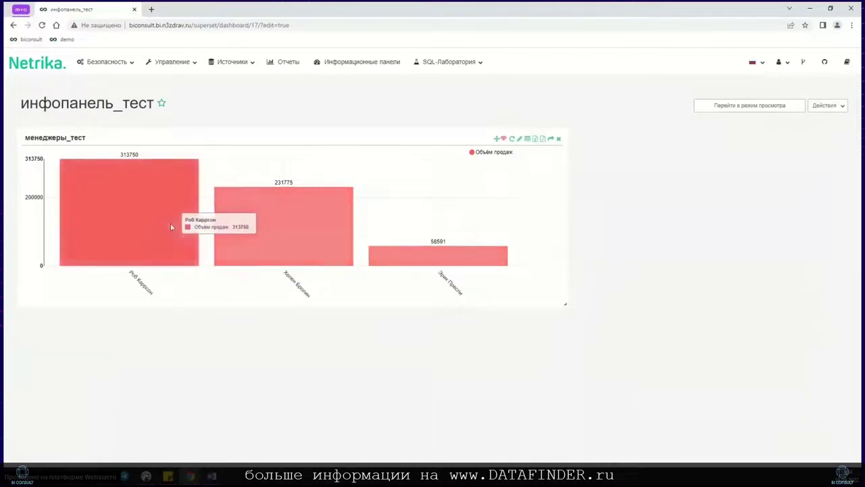
Open the "менеджеры_тест" report from the dashboard, remove its "Город офиса" filter and run the query again
{"action": "left_click", "coordinate": [550, 138]}
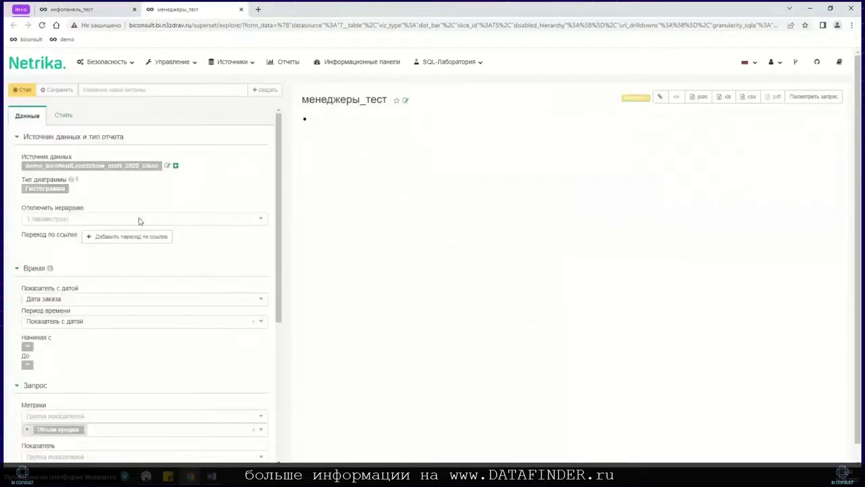
{"action": "scroll", "coordinate": [149, 225], "scroll_direction": "down", "scroll_amount": 3}
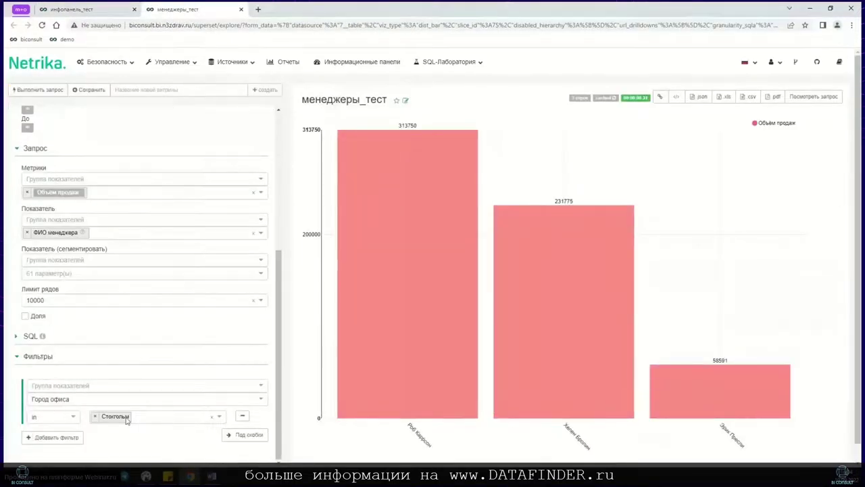
{"action": "left_click", "coordinate": [242, 416]}
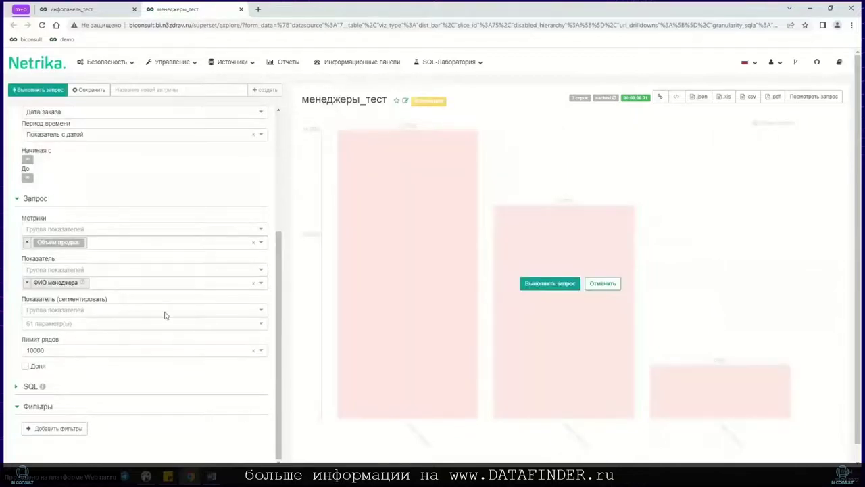
{"action": "left_click", "coordinate": [57, 90]}
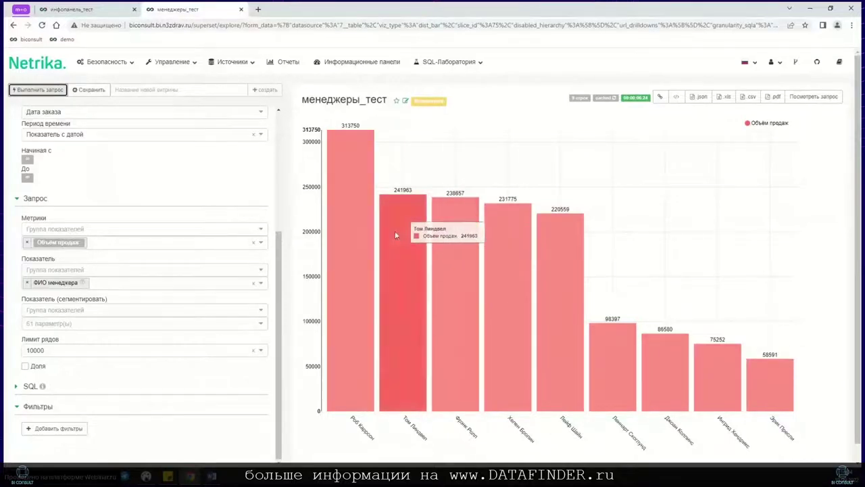
Save the report by overwriting "менеджеры_тест", return to the dashboard and reload it
{"action": "left_click", "coordinate": [88, 90]}
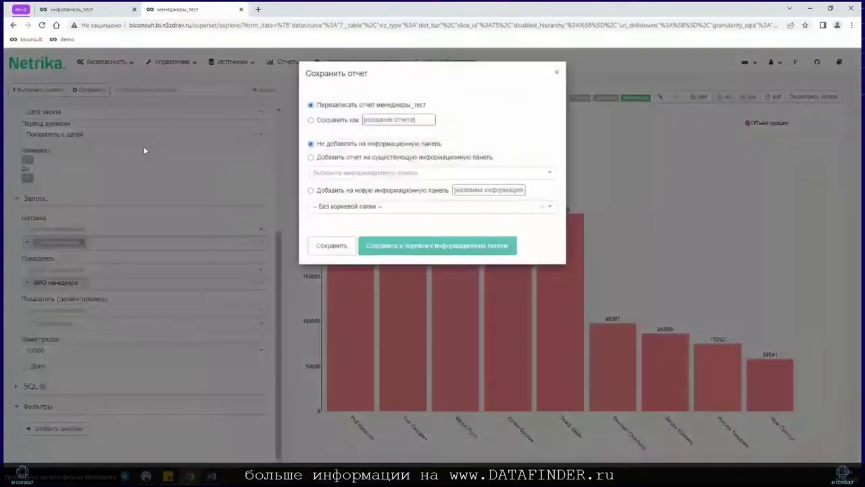
{"action": "left_click", "coordinate": [330, 248]}
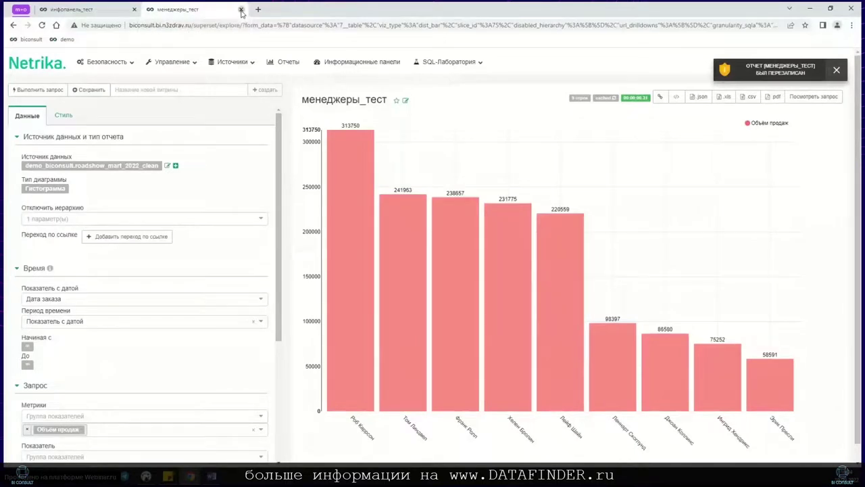
{"action": "left_click", "coordinate": [241, 10]}
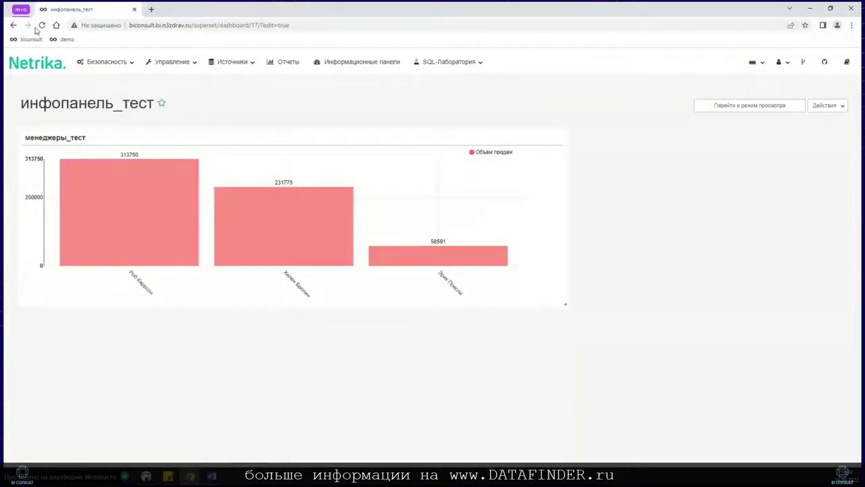
{"action": "left_click", "coordinate": [42, 25]}
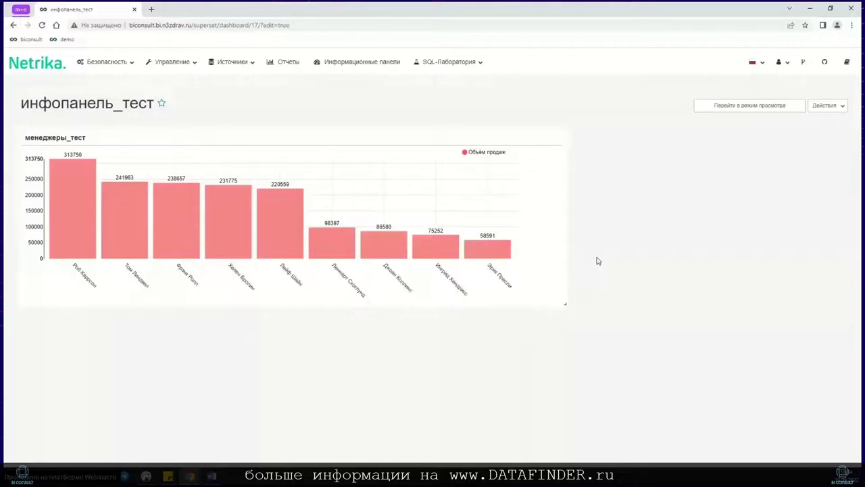
Create a new report of type "Фильтр" from the data source demo_biconsult.roadshow_mart_2022_clean
{"action": "left_click", "coordinate": [234, 63]}
{"action": "left_click", "coordinate": [286, 63]}
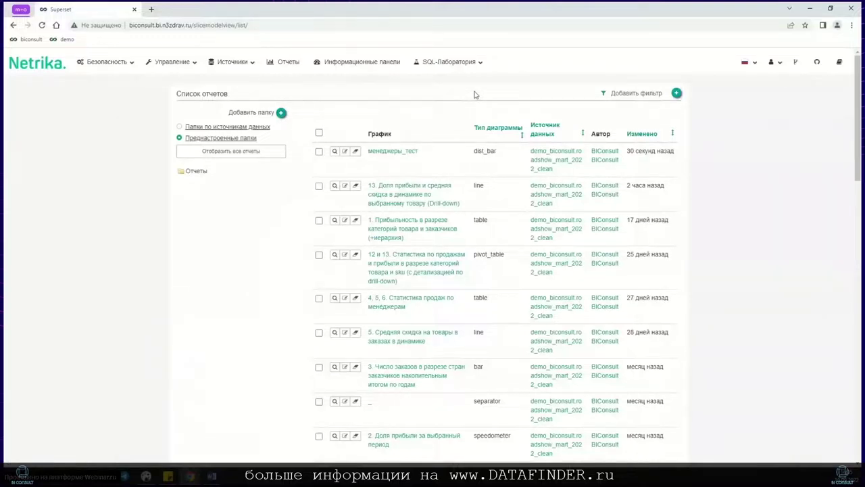
{"action": "left_click", "coordinate": [676, 93]}
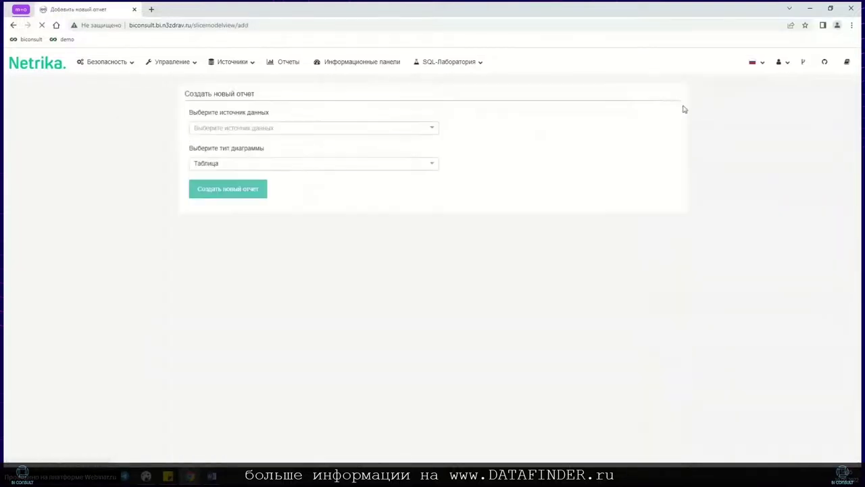
{"action": "left_click", "coordinate": [264, 130]}
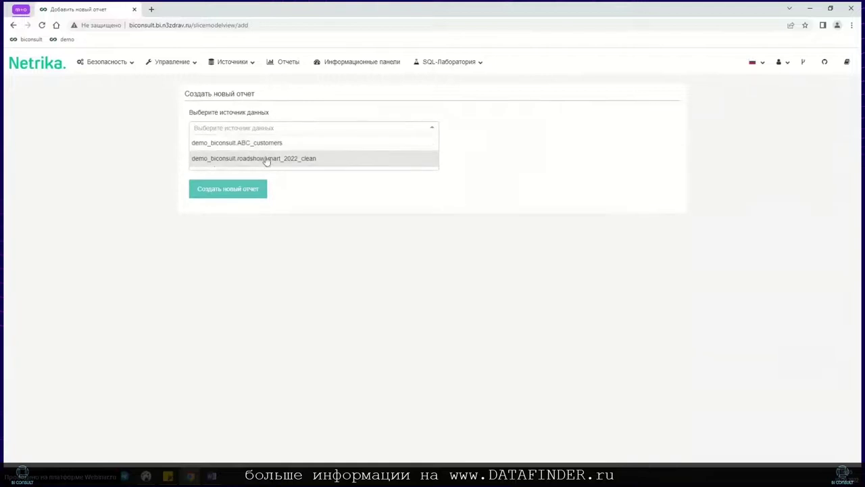
{"action": "left_click", "coordinate": [265, 159]}
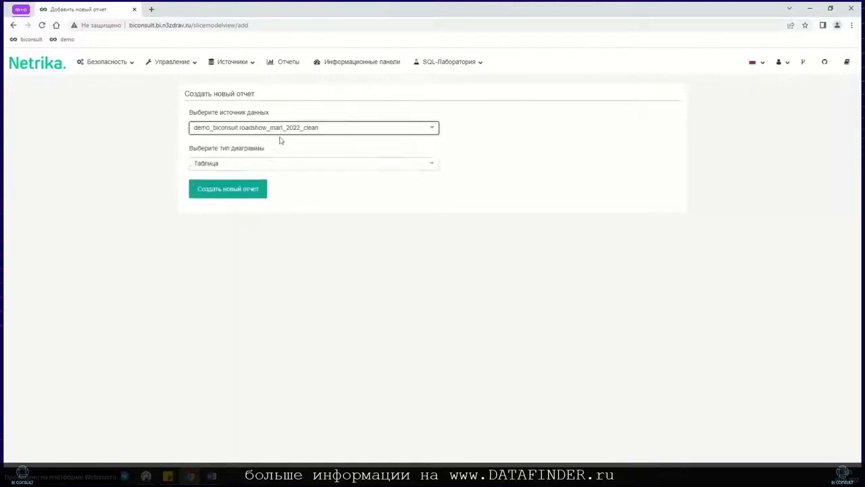
{"action": "left_click", "coordinate": [255, 165]}
{"action": "scroll", "coordinate": [274, 207], "scroll_direction": "up", "scroll_amount": 2}
{"action": "scroll", "coordinate": [279, 209], "scroll_direction": "down", "scroll_amount": 1}
{"action": "type", "text": "фил"}
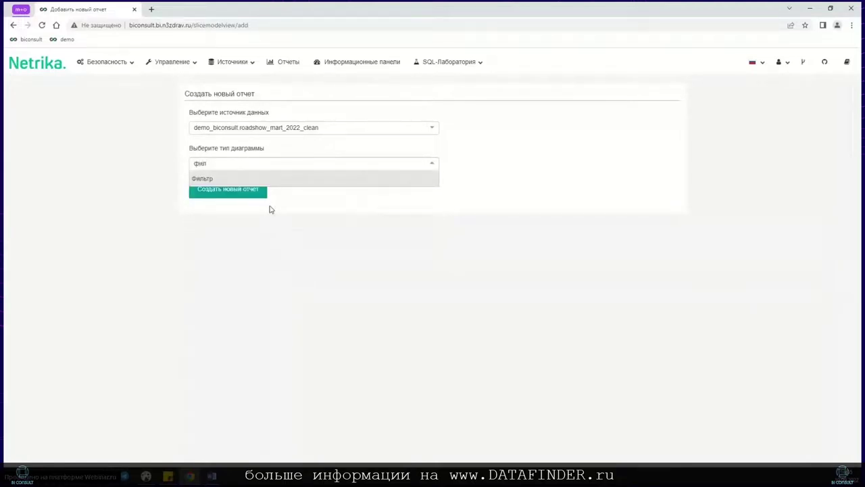
{"action": "left_click", "coordinate": [246, 180]}
{"action": "left_click", "coordinate": [238, 192]}
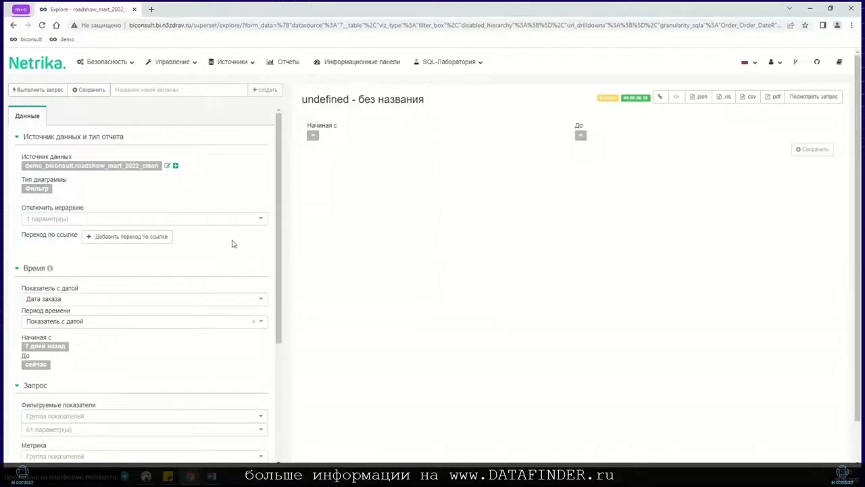
Clear both the start and end dates of the filter report's time period
{"action": "scroll", "coordinate": [232, 243], "scroll_direction": "down", "scroll_amount": 3}
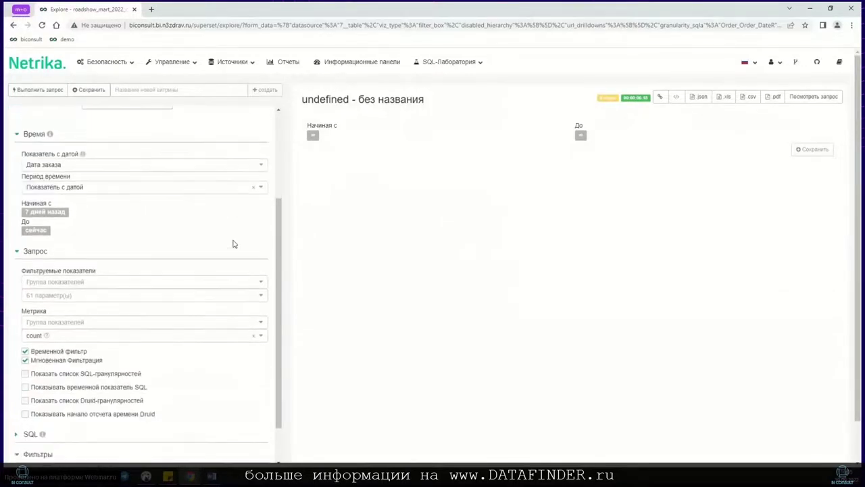
{"action": "left_click", "coordinate": [61, 214]}
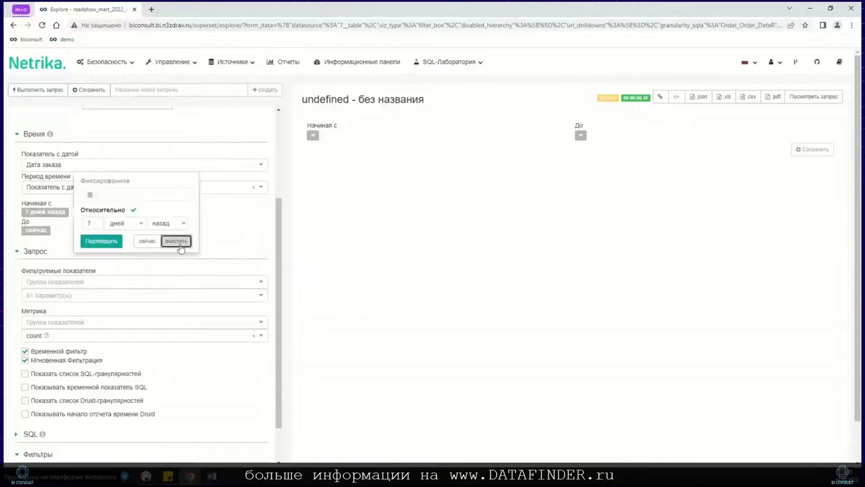
{"action": "left_click", "coordinate": [179, 242]}
{"action": "left_click", "coordinate": [39, 230]}
{"action": "left_click", "coordinate": [160, 260]}
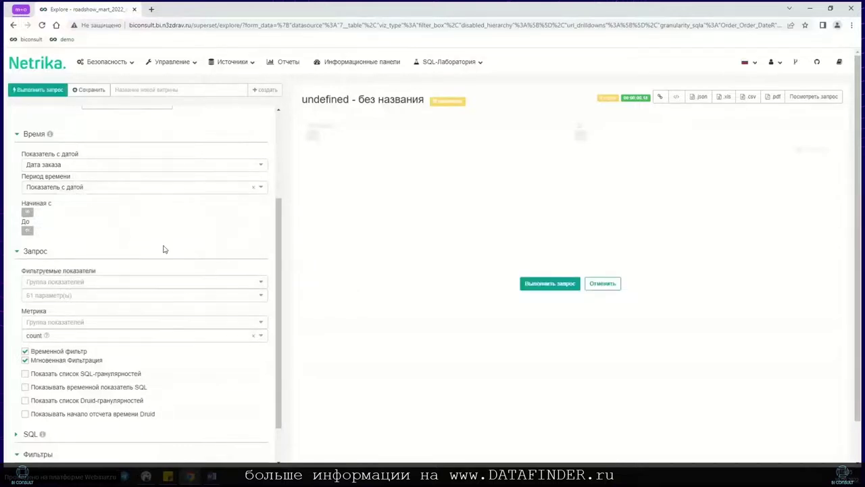
Add "Город офиса" as the filtered indicator and run the query
{"action": "scroll", "coordinate": [70, 216], "scroll_direction": "down", "scroll_amount": 3}
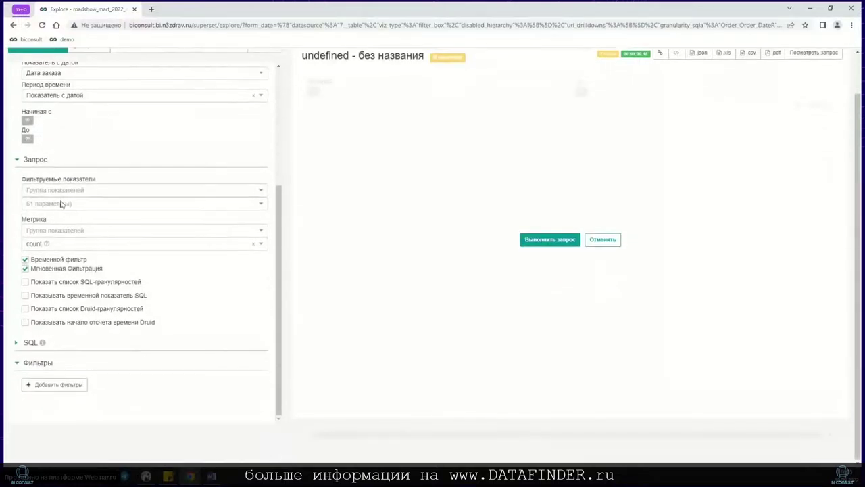
{"action": "left_click", "coordinate": [68, 206]}
{"action": "type", "text": "Город о"}
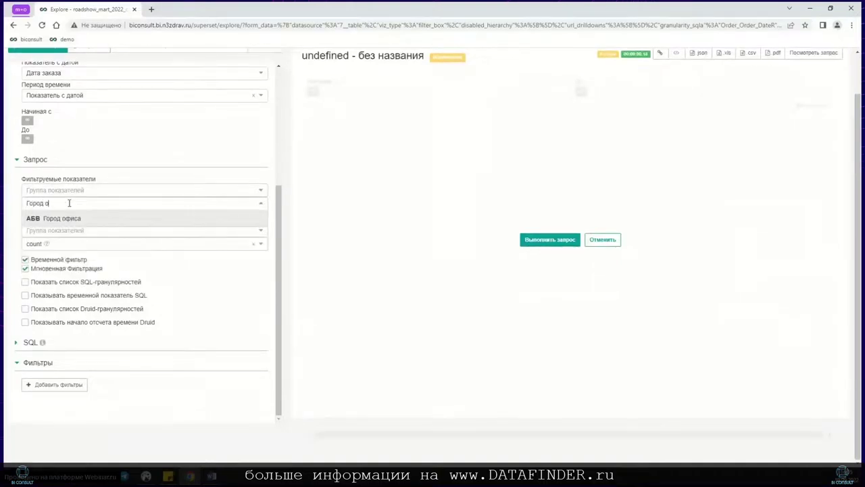
{"action": "left_click", "coordinate": [81, 217]}
{"action": "scroll", "coordinate": [85, 212], "scroll_direction": "up", "scroll_amount": 5}
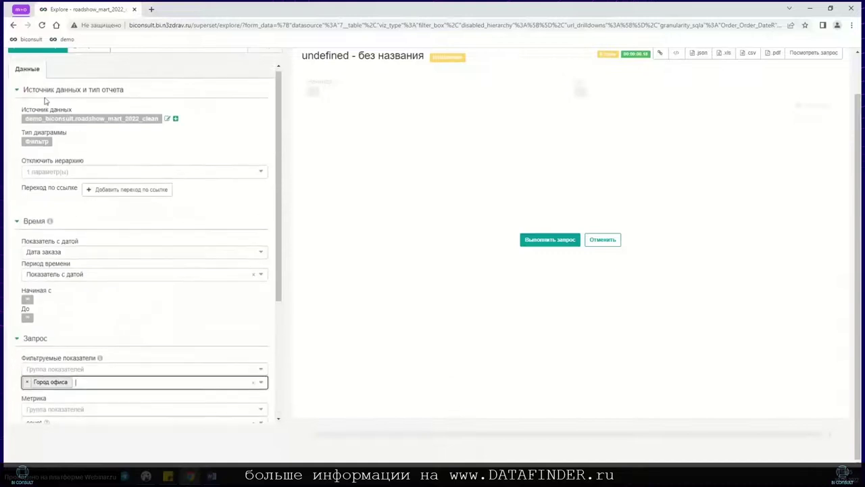
{"action": "left_click", "coordinate": [545, 240]}
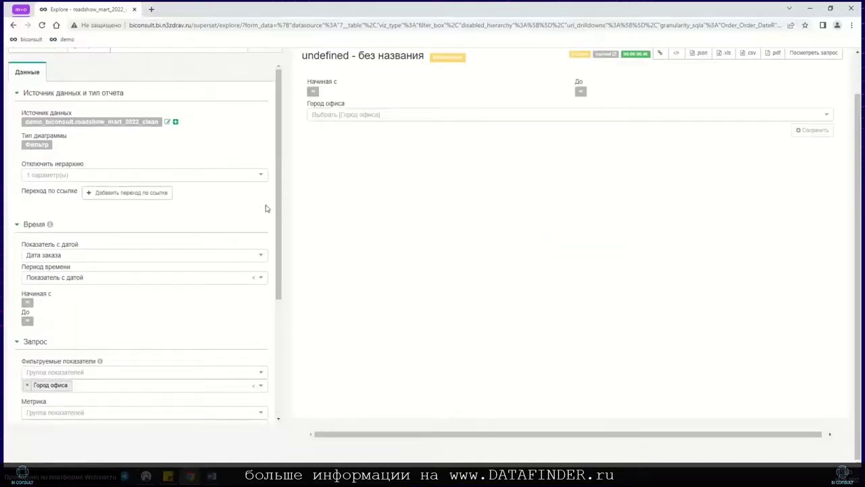
{"action": "scroll", "coordinate": [288, 210], "scroll_direction": "up", "scroll_amount": 1}
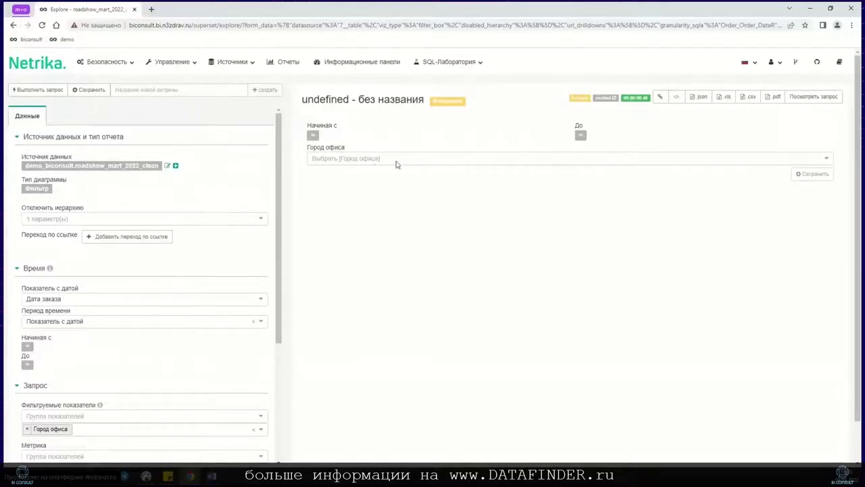
Disable the time filter option ("Временной фильтр") in the filter report and run the query again
{"action": "scroll", "coordinate": [237, 197], "scroll_direction": "down", "scroll_amount": 5}
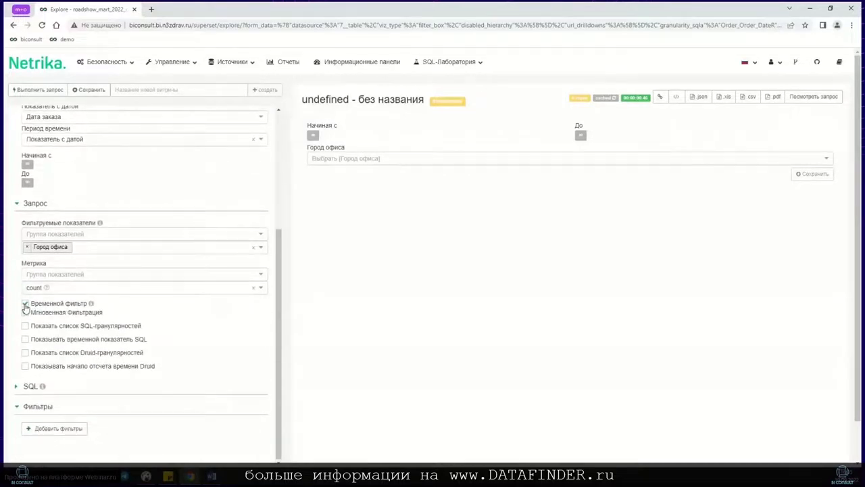
{"action": "left_click", "coordinate": [25, 303]}
{"action": "left_click", "coordinate": [25, 313]}
{"action": "left_click", "coordinate": [35, 90]}
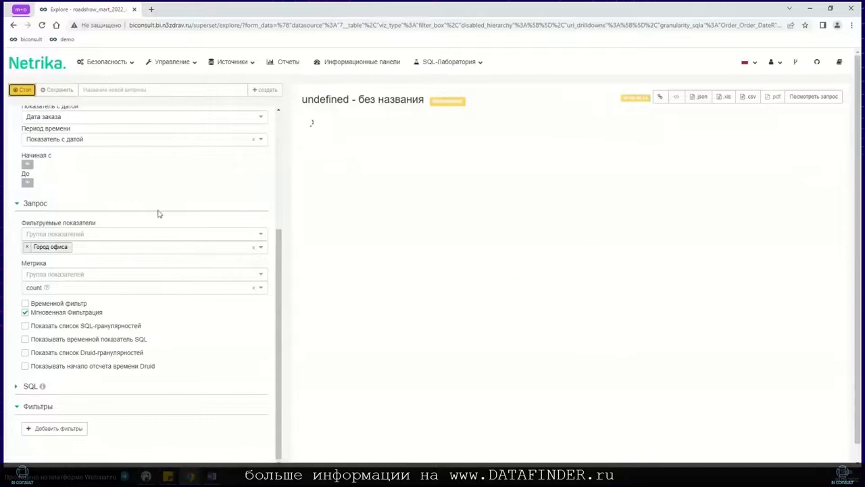
{"action": "scroll", "coordinate": [198, 207], "scroll_direction": "up", "scroll_amount": 5}
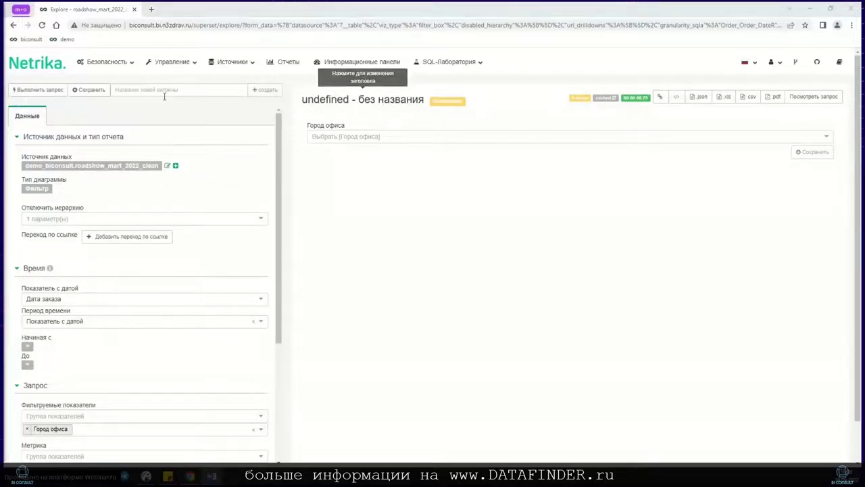
Title the new filter report "фильтр_тест"
{"action": "left_click", "coordinate": [340, 98]}
{"action": "type", "text": "филь"}
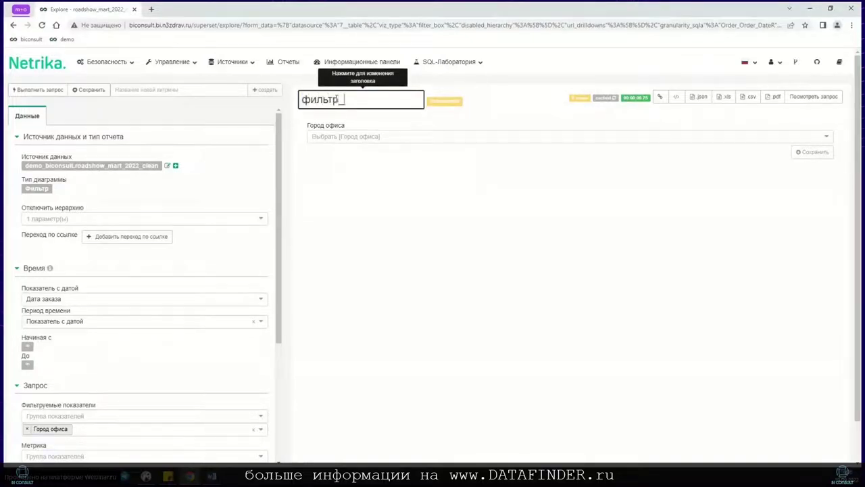
{"action": "type", "text": "тр_тест"}
{"action": "key", "text": "Return"}
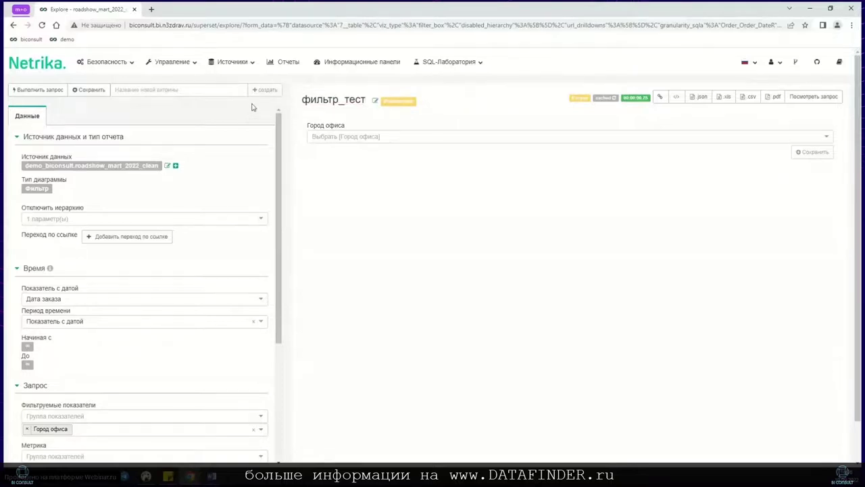
Save the filter report, add it to the existing dashboard инфопанель_тест, and go to that dashboard
{"action": "left_click", "coordinate": [83, 90]}
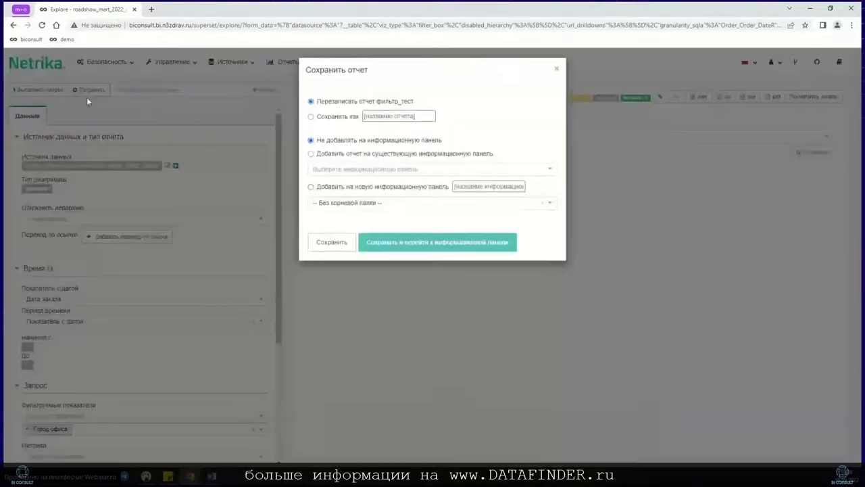
{"action": "left_click", "coordinate": [361, 176]}
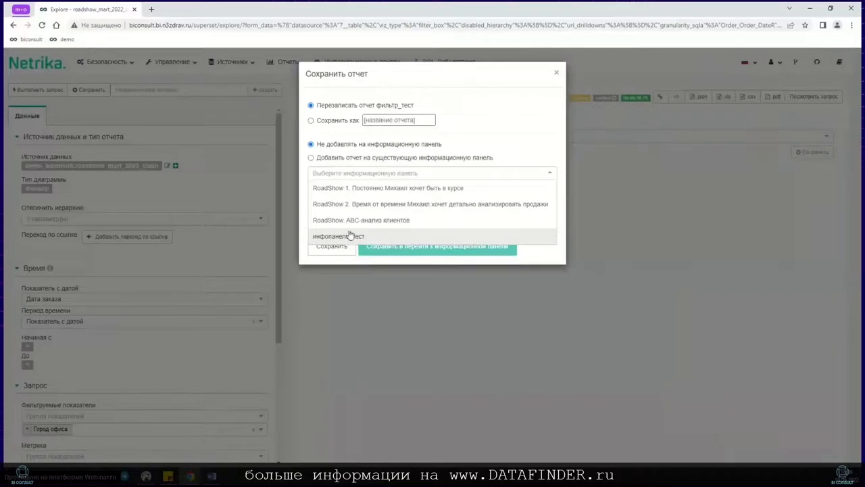
{"action": "left_click", "coordinate": [358, 238]}
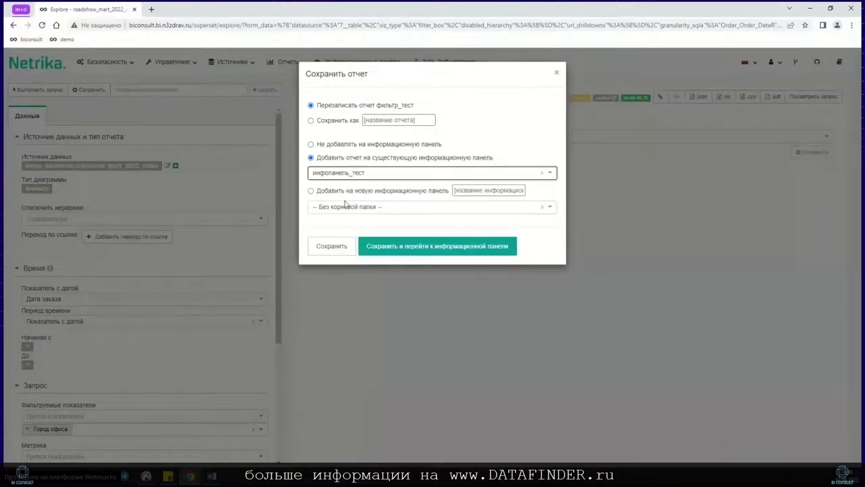
{"action": "left_click", "coordinate": [379, 247]}
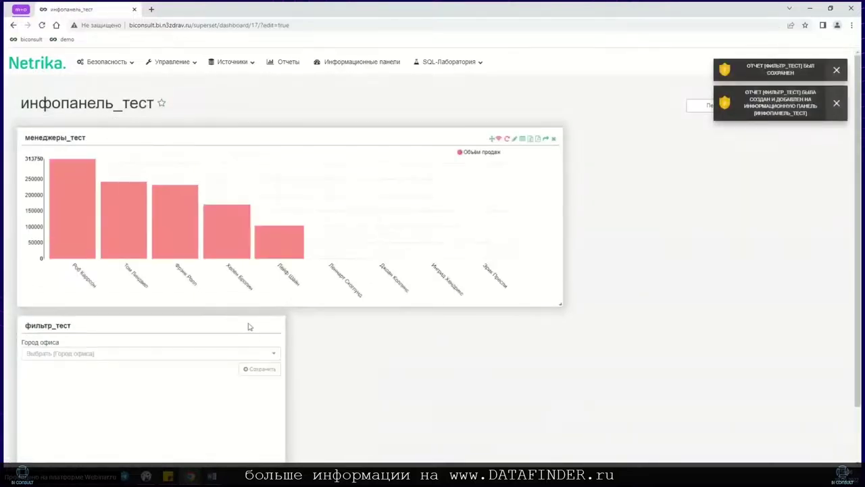
Shrink the фильтр_тест tile, place it to the right of the менеджеры_тест histogram, and widen the histogram toward it
{"action": "scroll", "coordinate": [293, 334], "scroll_direction": "down", "scroll_amount": 1}
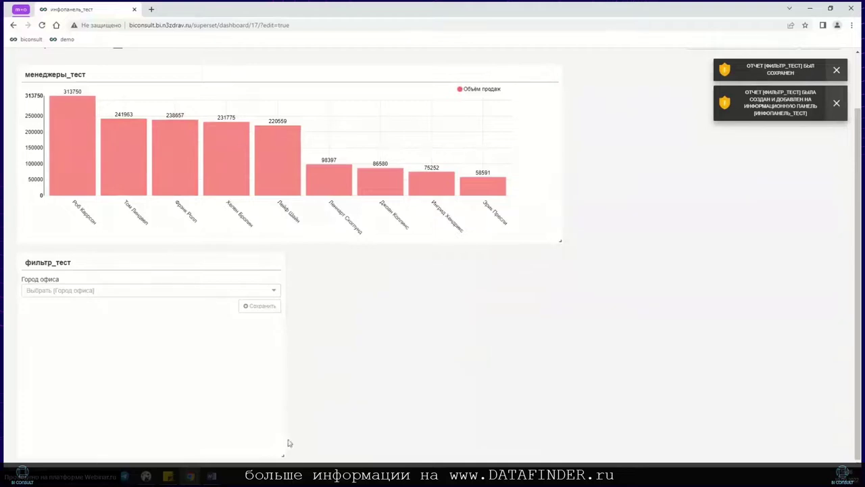
{"action": "left_click_drag", "start_coordinate": [280, 451], "coordinate": [234, 423]}
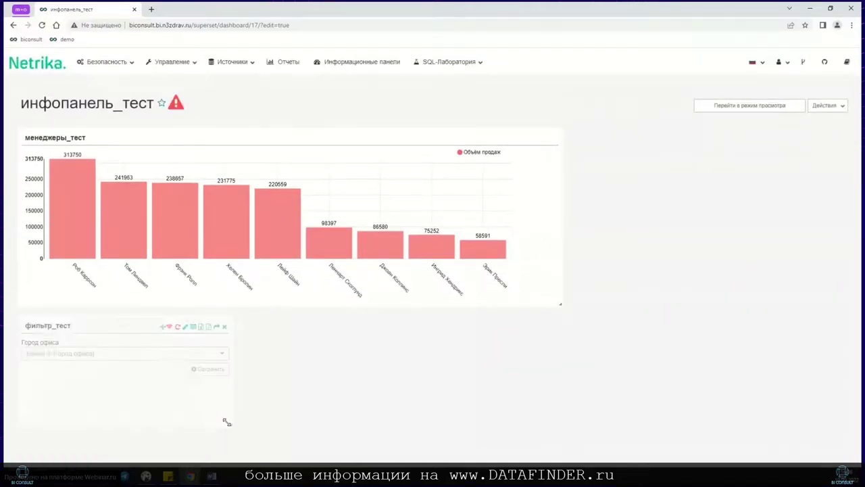
{"action": "left_click_drag", "start_coordinate": [124, 327], "coordinate": [783, 203]}
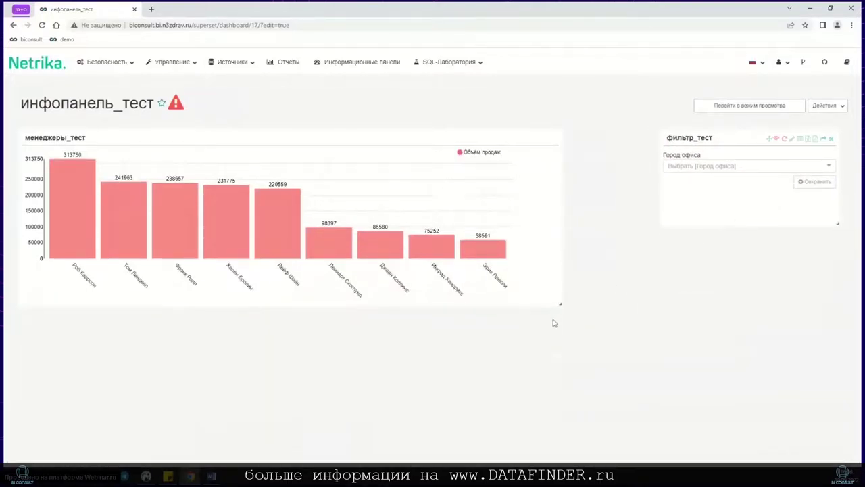
{"action": "left_click_drag", "start_coordinate": [560, 303], "coordinate": [650, 298]}
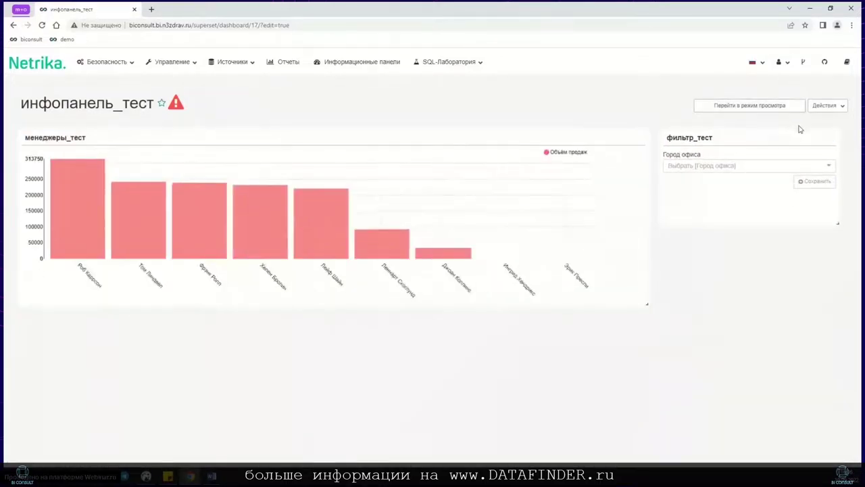
Save the rearranged layout by overwriting the dashboard инфопанель_тест
{"action": "left_click", "coordinate": [825, 106]}
{"action": "left_click", "coordinate": [791, 145]}
{"action": "left_click", "coordinate": [544, 221]}
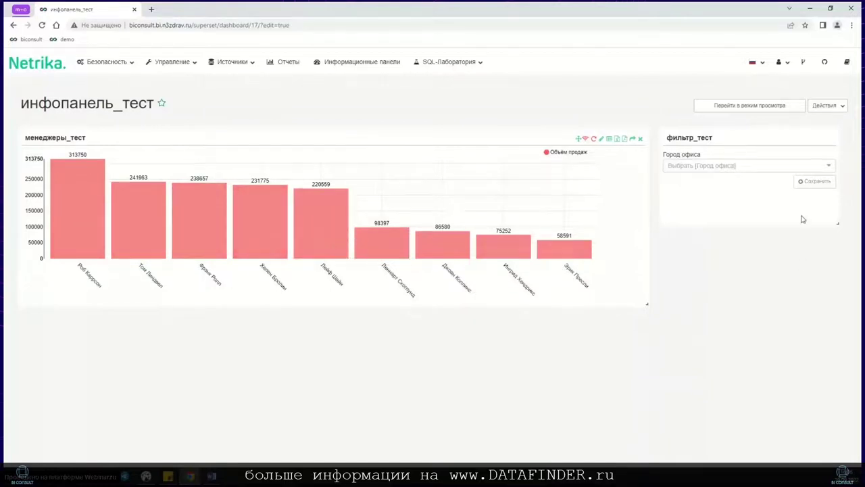
Filter the dashboard by office city Стокгольм, inspect the managers' bars in the histogram, and reload the page
{"action": "left_click", "coordinate": [712, 165]}
{"action": "type", "text": "Сток"}
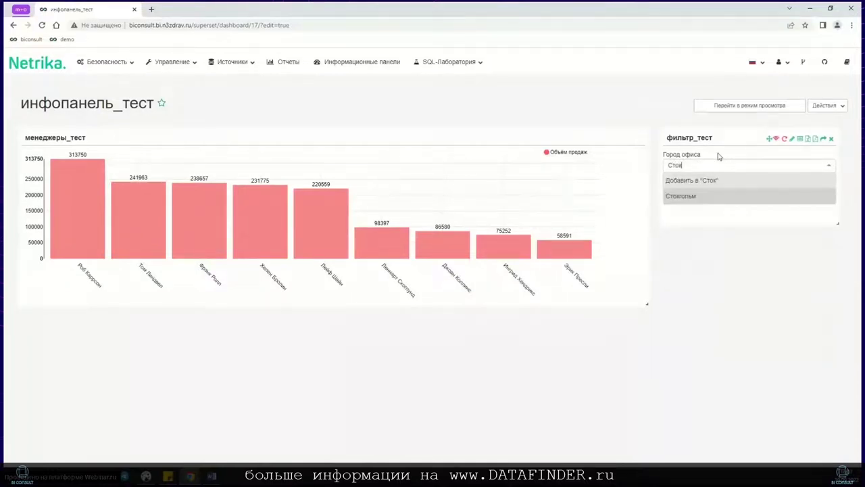
{"action": "left_click", "coordinate": [700, 198]}
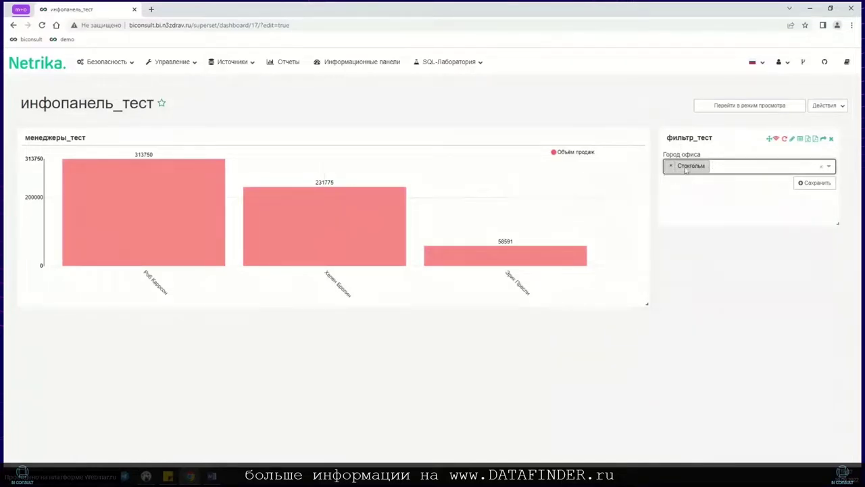
{"action": "left_click", "coordinate": [705, 253]}
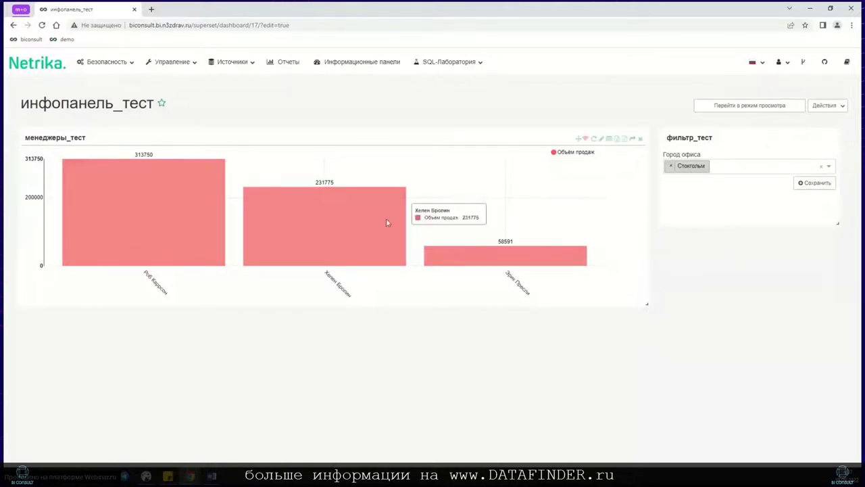
{"action": "mouse_move", "coordinate": [113, 183]}
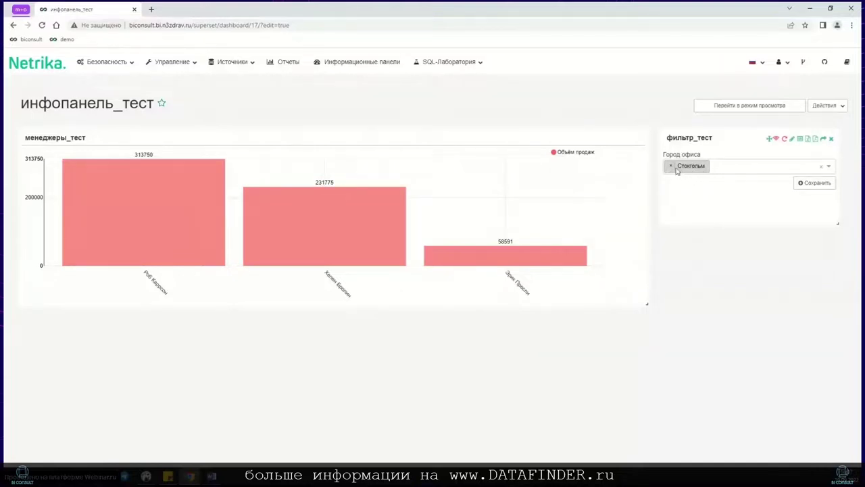
{"action": "left_click", "coordinate": [40, 25]}
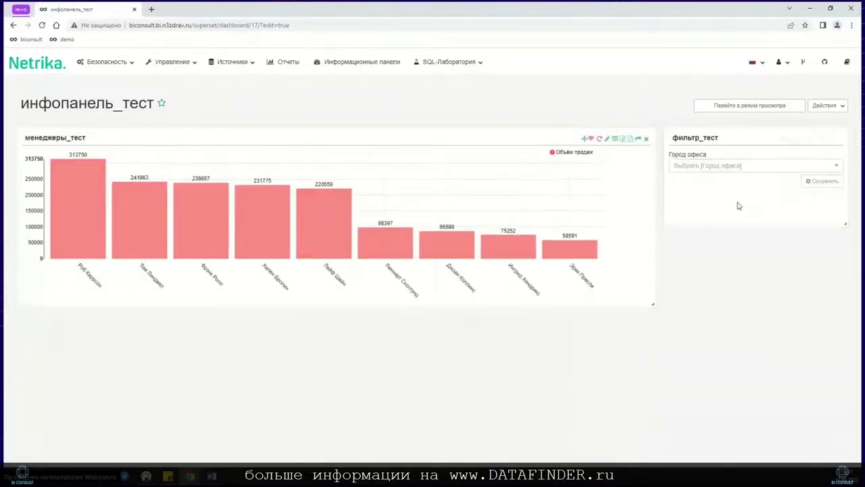
Select Стокгольм in the office city filter and save the selection by overwriting the dashboard инфопанель_тест
{"action": "left_click", "coordinate": [720, 166]}
{"action": "type", "text": "Сток"}
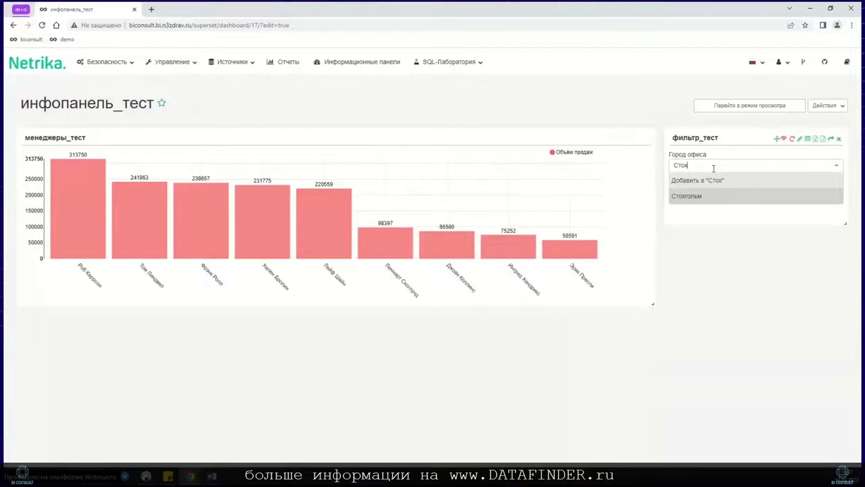
{"action": "left_click", "coordinate": [699, 195]}
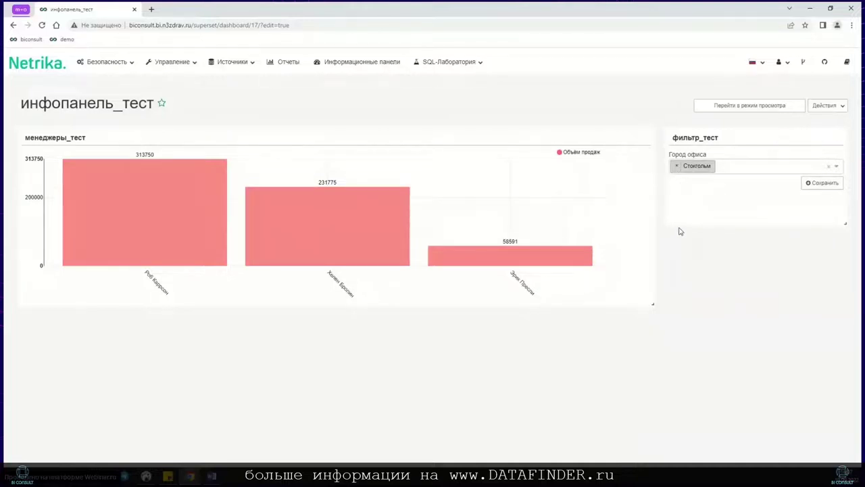
{"action": "left_click", "coordinate": [826, 106]}
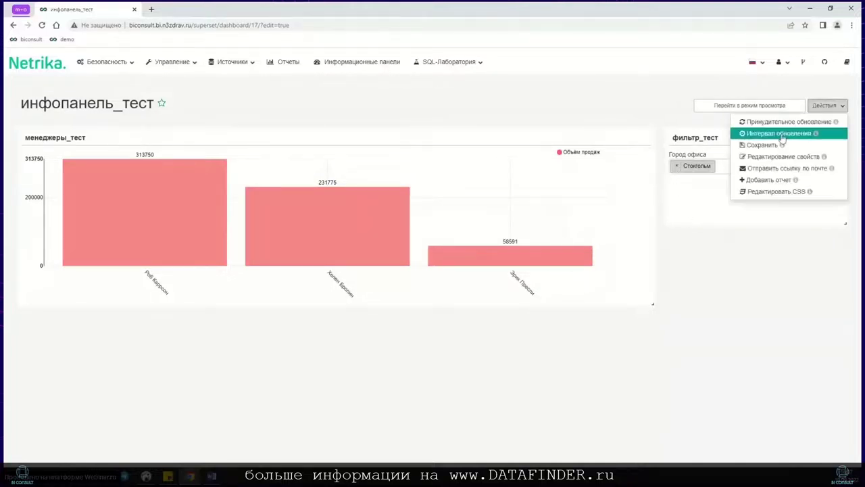
{"action": "left_click", "coordinate": [772, 146]}
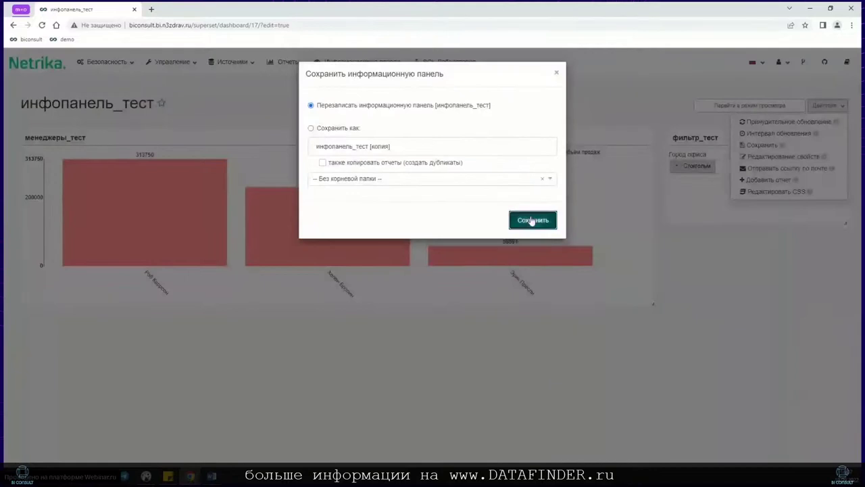
{"action": "left_click", "coordinate": [533, 221]}
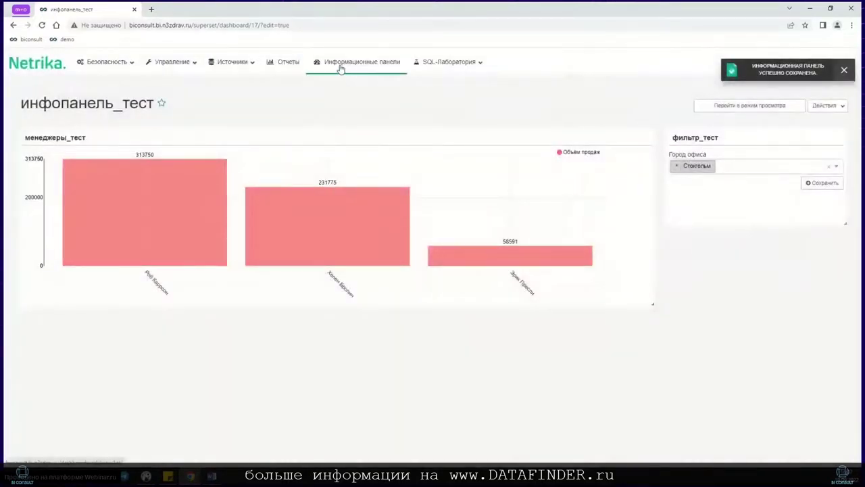
Reopen инфопанель_тест from the list of dashboards to check the saved filter
{"action": "left_click", "coordinate": [44, 65]}
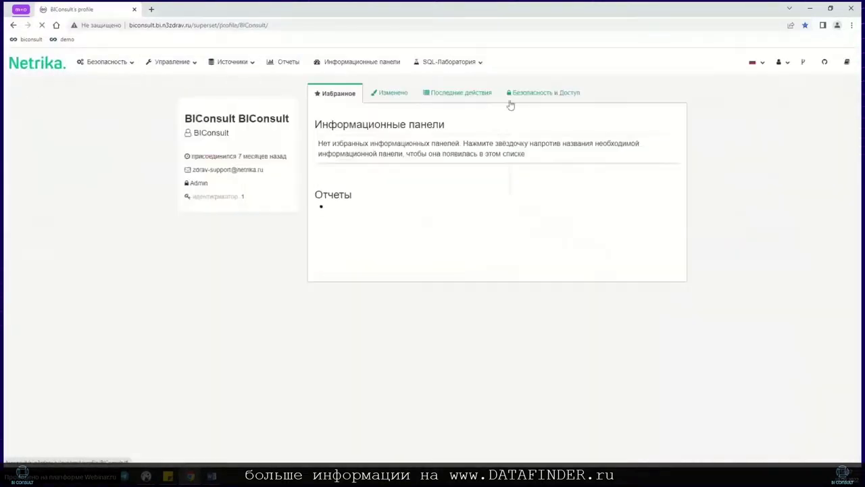
{"action": "left_click", "coordinate": [359, 62]}
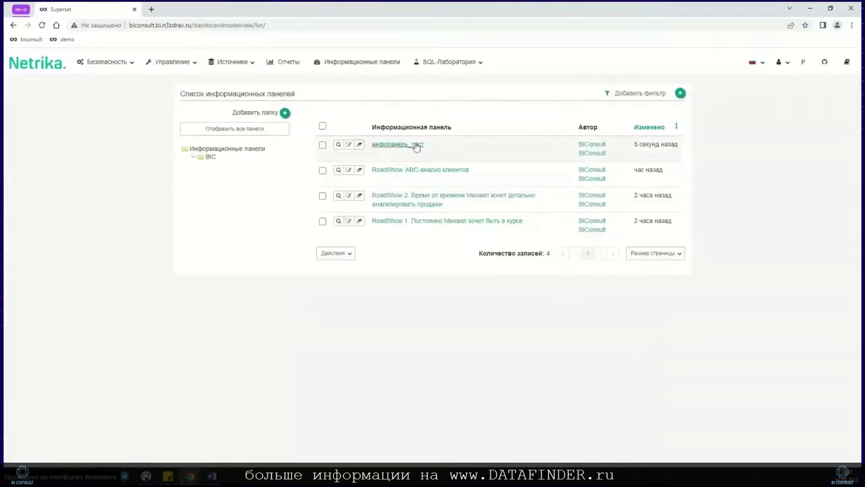
{"action": "left_click", "coordinate": [394, 146]}
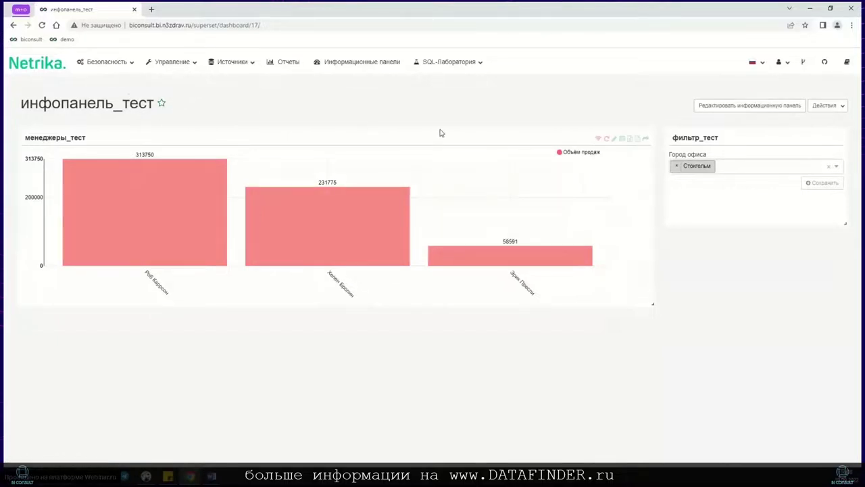
Remove the фильтр_тест and менеджеры_тест reports from the dashboard in edit mode and save it, overwriting инфопанель_тест
{"action": "left_click", "coordinate": [748, 109]}
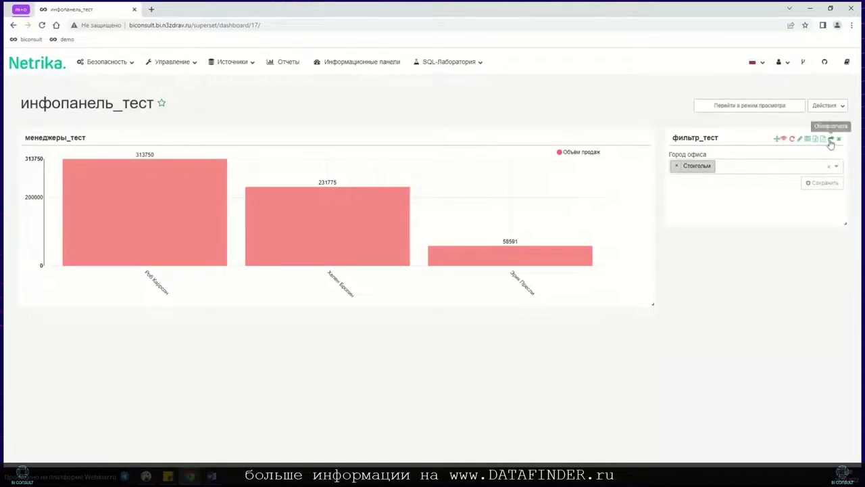
{"action": "left_click", "coordinate": [840, 140]}
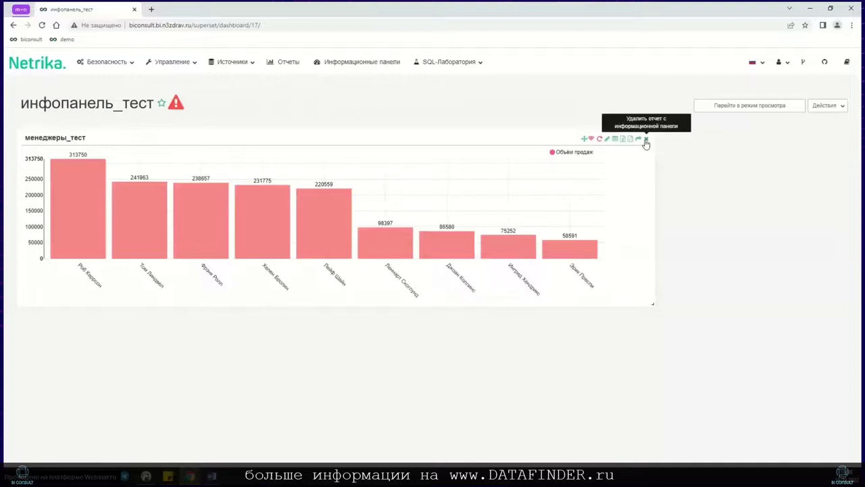
{"action": "left_click", "coordinate": [645, 141]}
{"action": "left_click", "coordinate": [831, 108]}
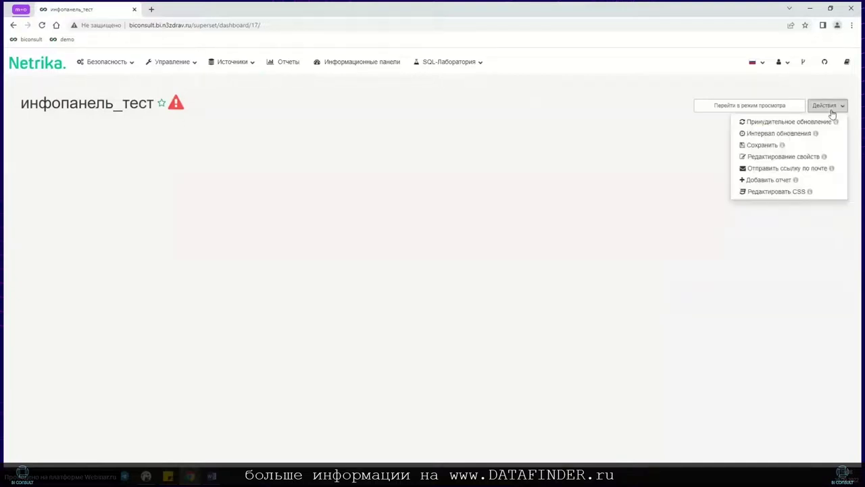
{"action": "left_click", "coordinate": [800, 145]}
{"action": "left_click", "coordinate": [534, 221]}
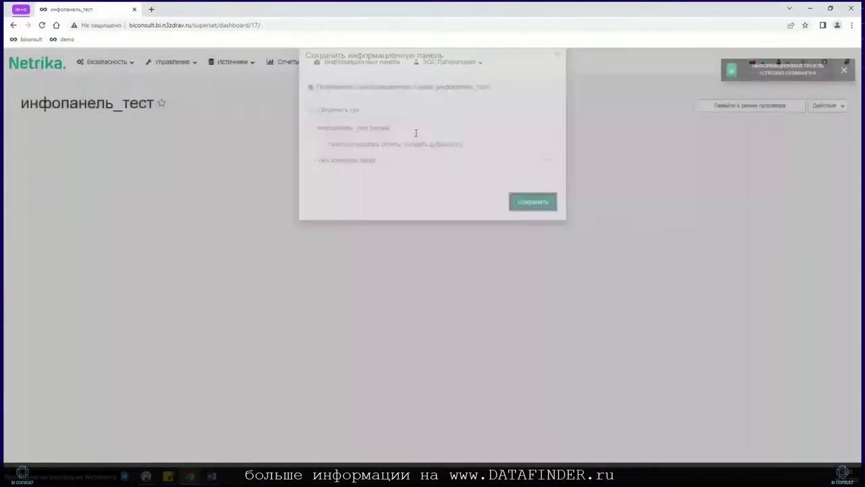
Delete the dashboard инфопанель_тест from the list of dashboards
{"action": "left_click", "coordinate": [349, 68]}
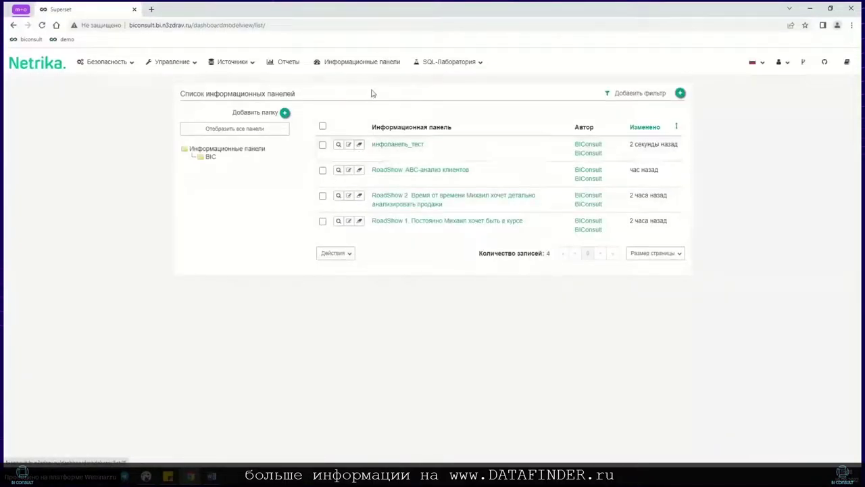
{"action": "left_click", "coordinate": [360, 146]}
{"action": "left_click", "coordinate": [478, 155]}
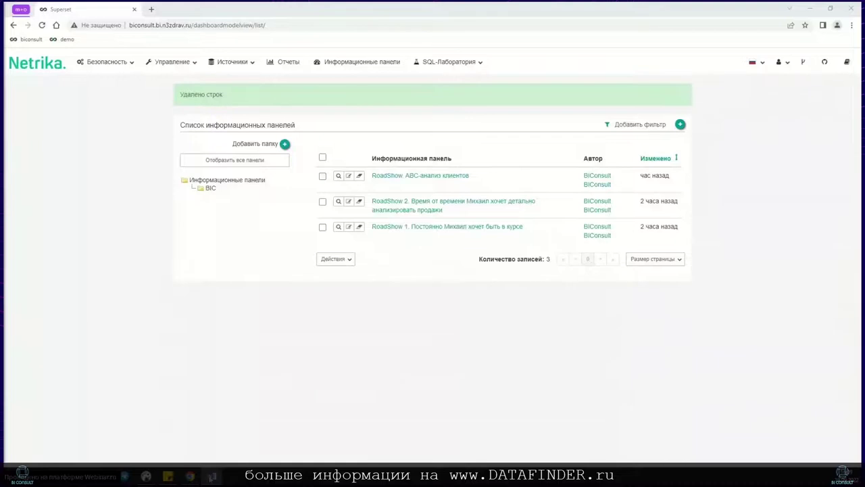
Switch to the Word document "Задание для Конкурса приложений", review the sales analysis questions, and return to the browser
{"action": "mouse_move", "coordinate": [212, 476]}
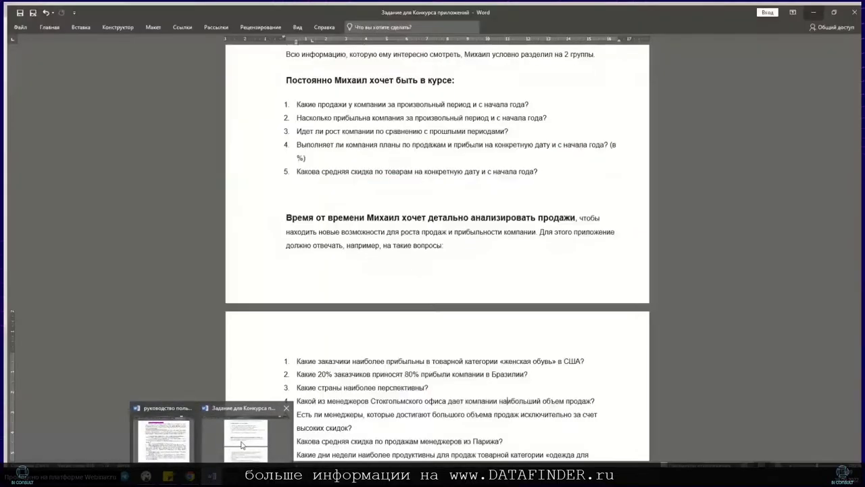
{"action": "left_click", "coordinate": [241, 445]}
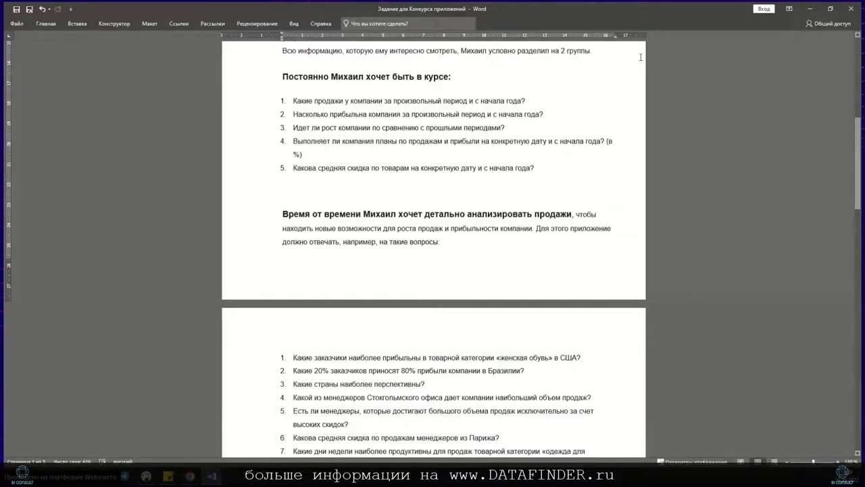
{"action": "left_click", "coordinate": [810, 9]}
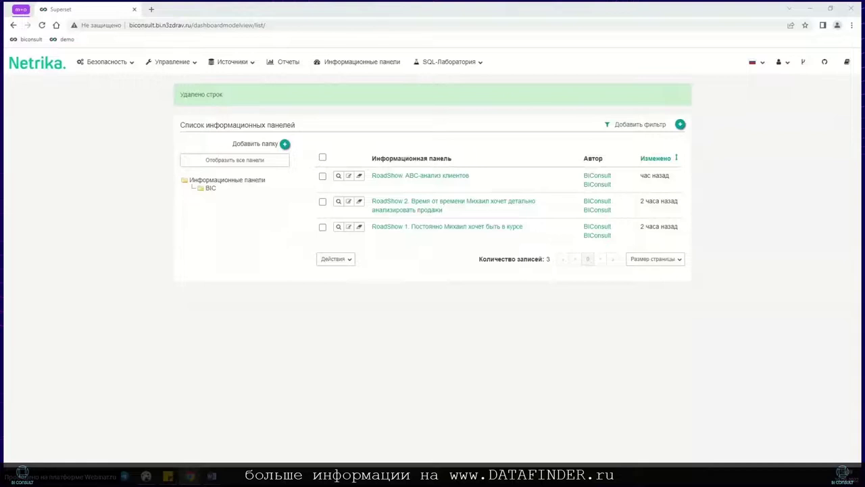
Open the list of data marts ("Витрины")
{"action": "left_click", "coordinate": [230, 65]}
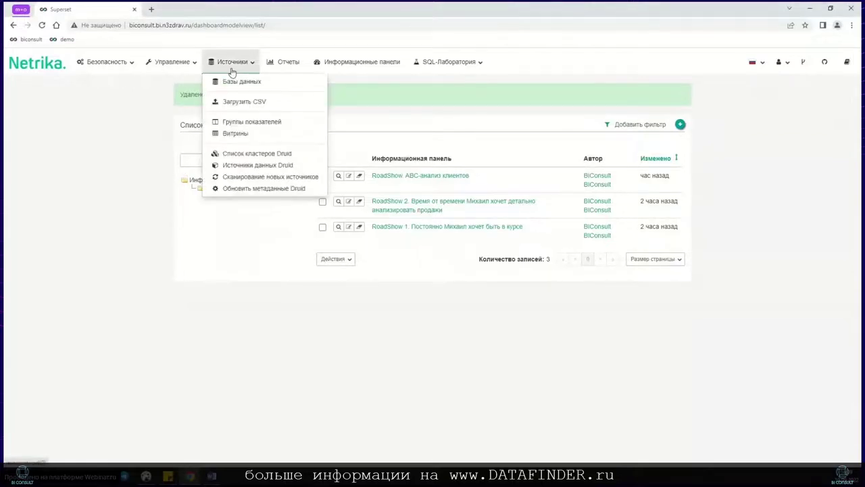
{"action": "left_click", "coordinate": [243, 133]}
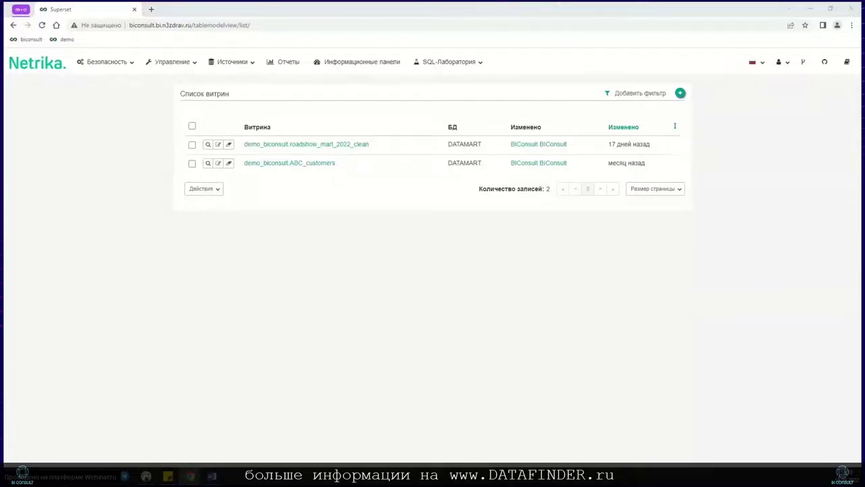
Open the data mart demo_biconsult.roadshow_mart_2022_clean as a table report and examine the available time period ("Период времени") options
{"action": "left_click", "coordinate": [308, 145]}
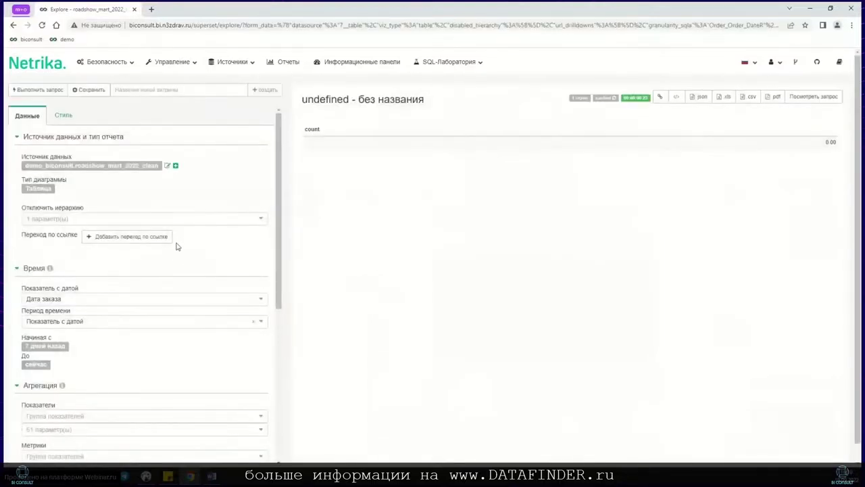
{"action": "scroll", "coordinate": [174, 247], "scroll_direction": "down", "scroll_amount": 1}
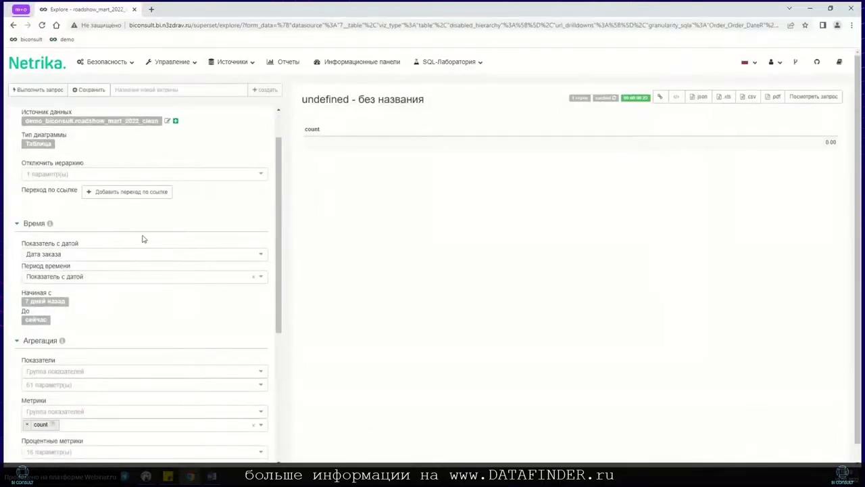
{"action": "scroll", "coordinate": [143, 238], "scroll_direction": "down", "scroll_amount": 1}
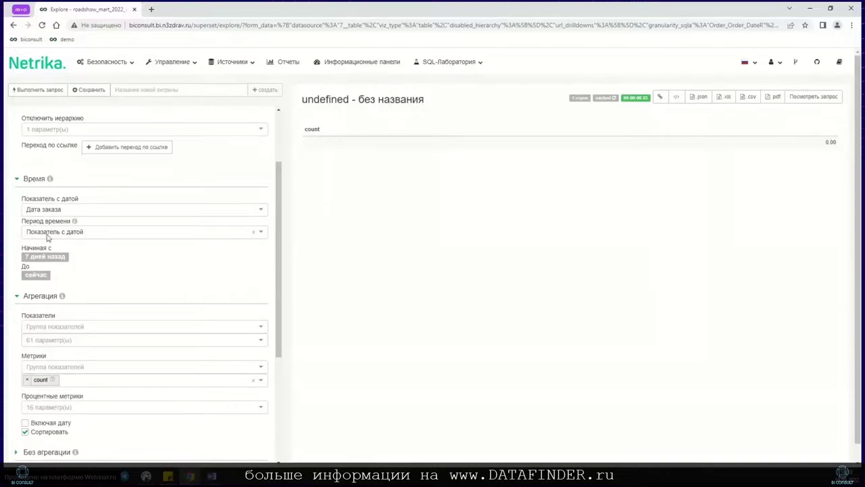
{"action": "left_click", "coordinate": [101, 232]}
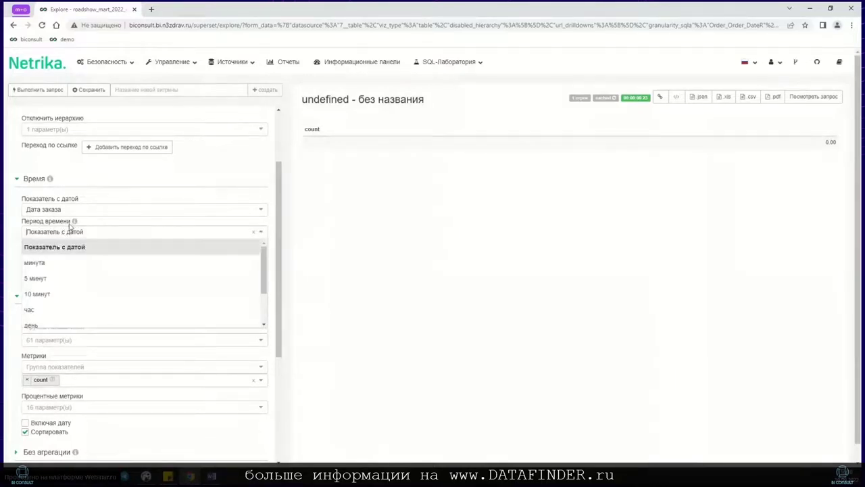
{"action": "scroll", "coordinate": [72, 261], "scroll_direction": "down", "scroll_amount": 1}
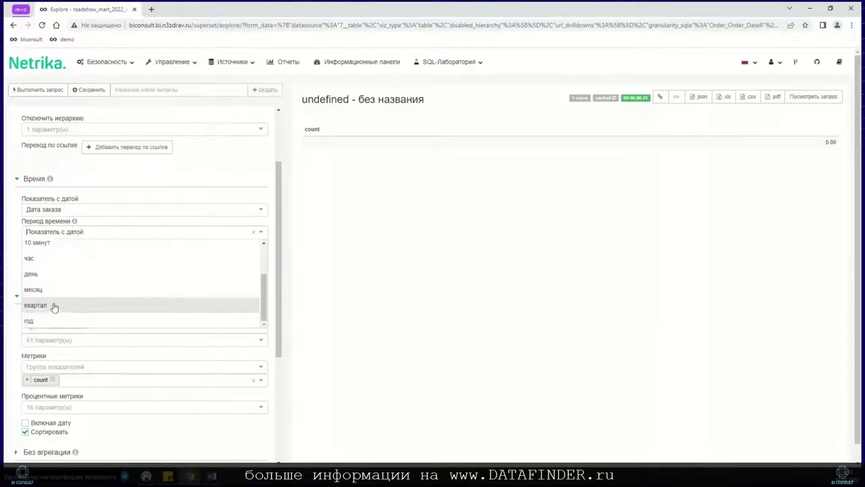
{"action": "scroll", "coordinate": [55, 311], "scroll_direction": "up", "scroll_amount": 2}
{"action": "scroll", "coordinate": [48, 318], "scroll_direction": "down", "scroll_amount": 1}
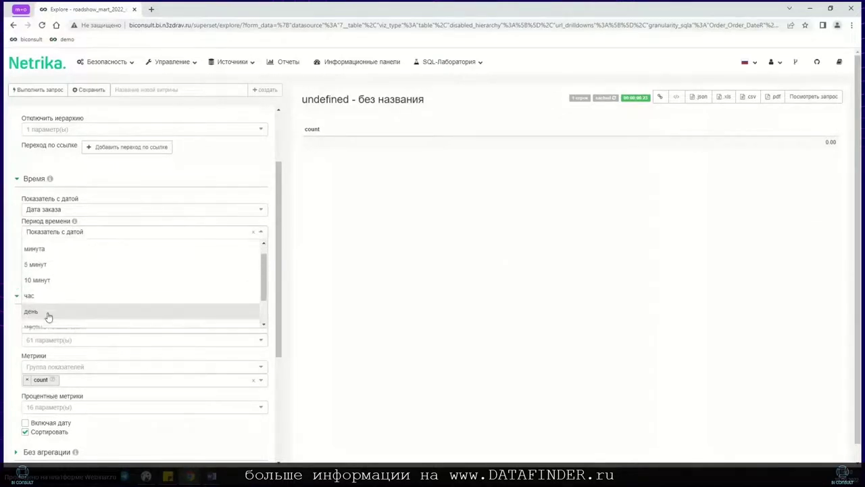
{"action": "scroll", "coordinate": [39, 277], "scroll_direction": "up", "scroll_amount": 1}
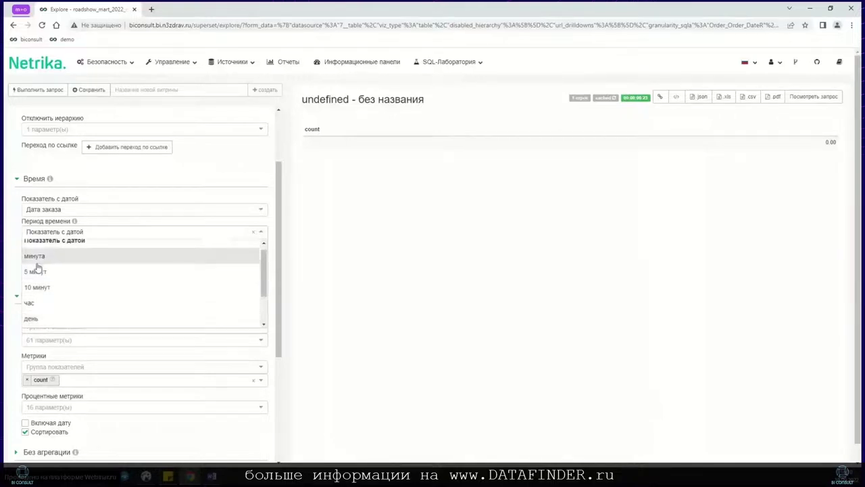
{"action": "left_click", "coordinate": [106, 196]}
{"action": "scroll", "coordinate": [146, 217], "scroll_direction": "up", "scroll_amount": 3}
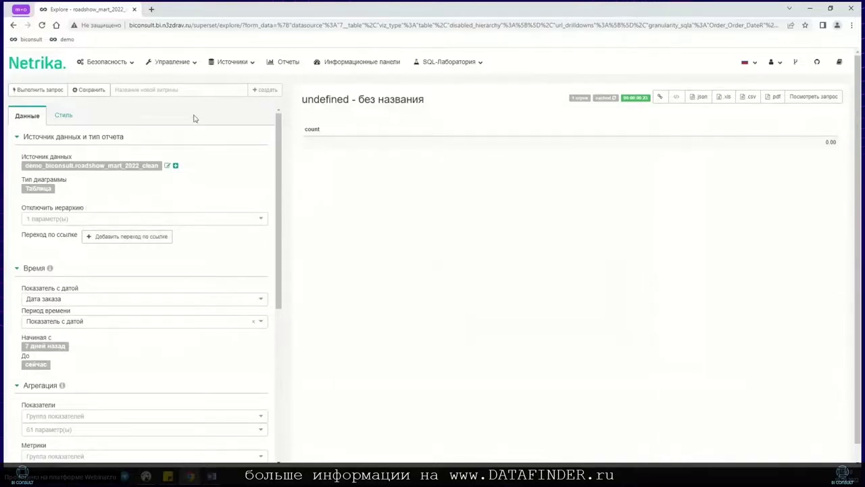
Open roadshow_mart_2022_clean for editing from the data mart list and show the indicators of its hierarchy "Категория товара --> товар"
{"action": "left_click", "coordinate": [230, 62]}
{"action": "left_click", "coordinate": [235, 133]}
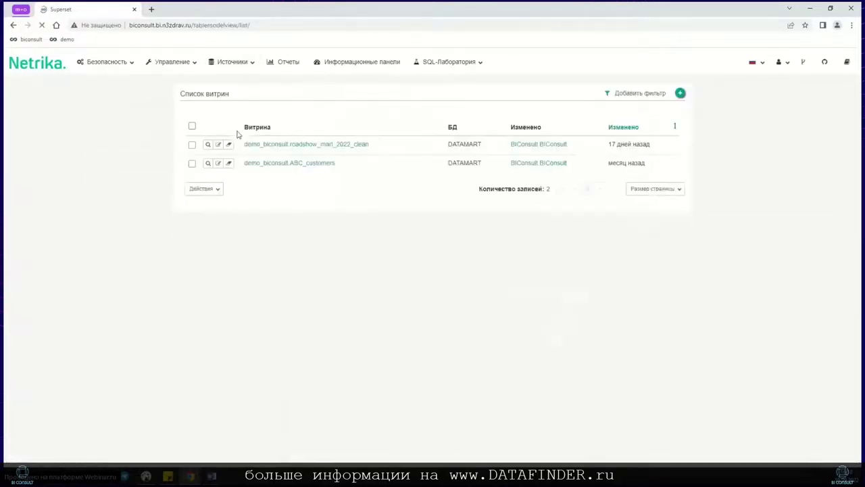
{"action": "left_click", "coordinate": [217, 145]}
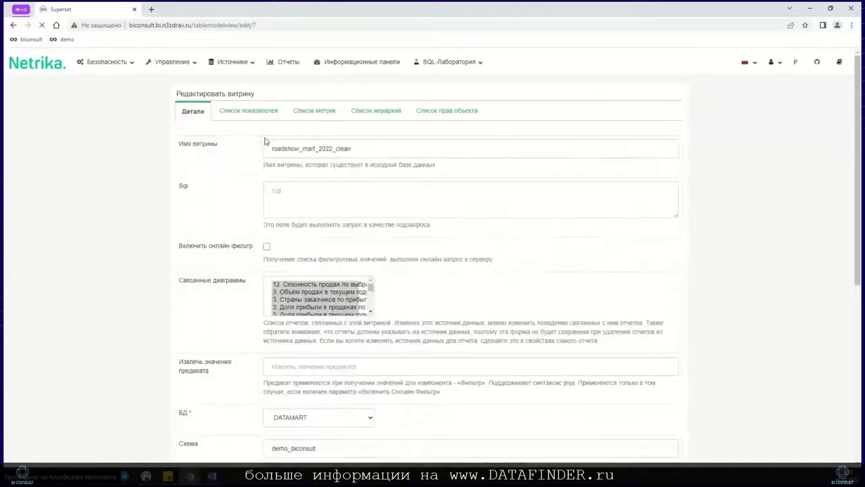
{"action": "left_click", "coordinate": [366, 110]}
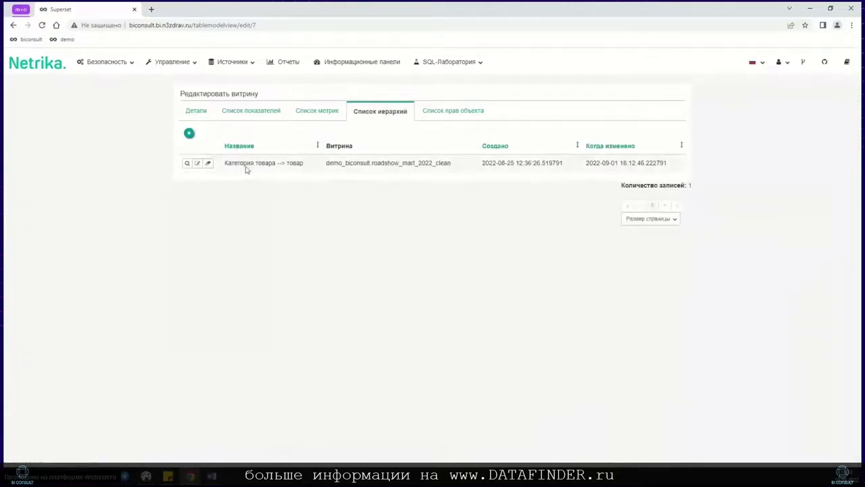
{"action": "left_click", "coordinate": [196, 164]}
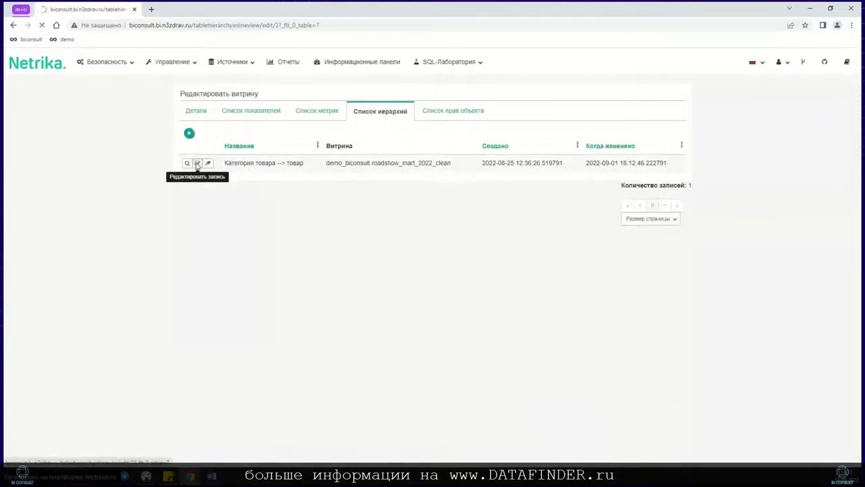
{"action": "left_click", "coordinate": [241, 113]}
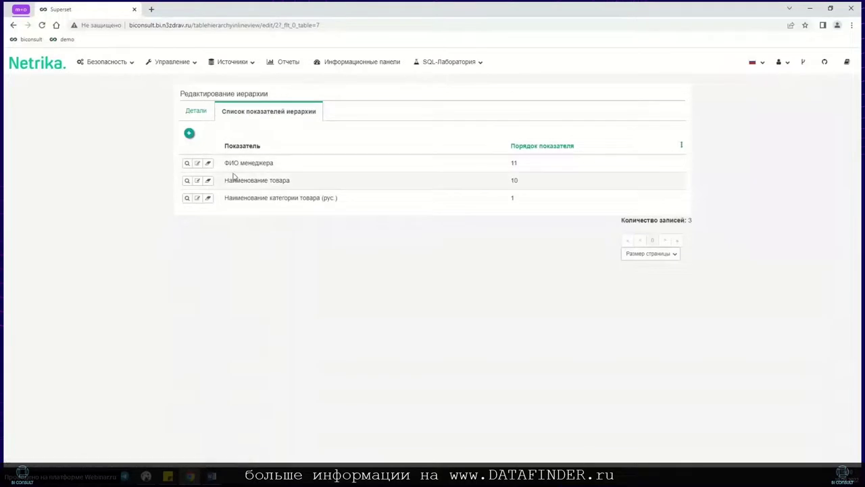
Examine the hierarchy's indicators and their order, from Наименование категории товара (рус.) through Наименование товара to ФИО менеджера
{"action": "left_click_drag", "start_coordinate": [227, 198], "coordinate": [330, 198]}
{"action": "triple_click", "coordinate": [330, 197]}
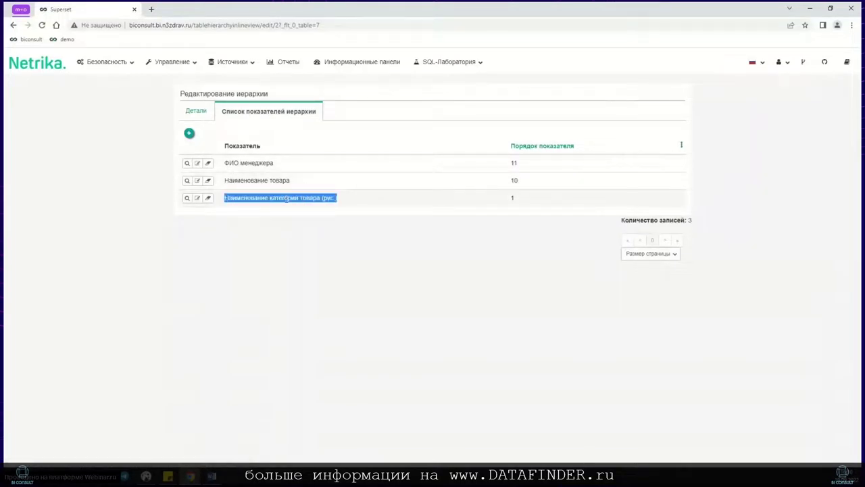
{"action": "left_click", "coordinate": [267, 205]}
{"action": "triple_click", "coordinate": [232, 197]}
{"action": "left_click", "coordinate": [350, 205]}
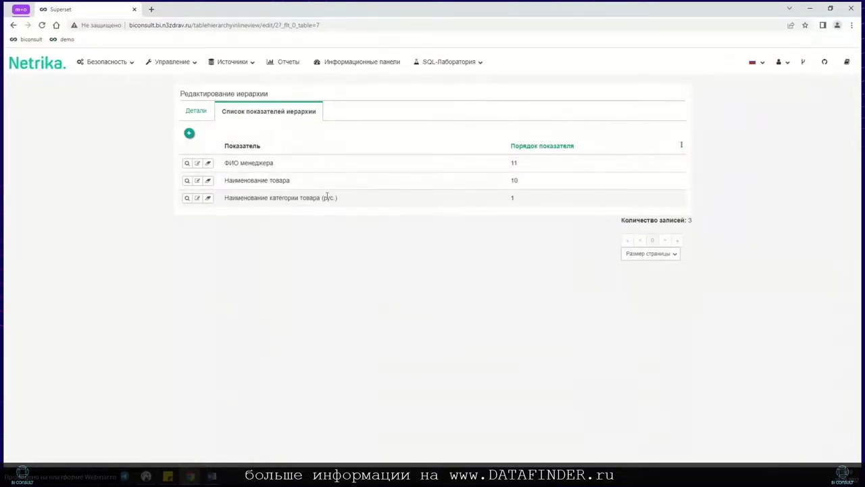
{"action": "left_click_drag", "start_coordinate": [225, 197], "coordinate": [266, 198]}
{"action": "left_click", "coordinate": [270, 198]}
{"action": "left_click_drag", "start_coordinate": [251, 198], "coordinate": [337, 200]}
{"action": "left_click", "coordinate": [274, 187]}
{"action": "left_click_drag", "start_coordinate": [225, 180], "coordinate": [301, 190]}
{"action": "left_click", "coordinate": [276, 179]}
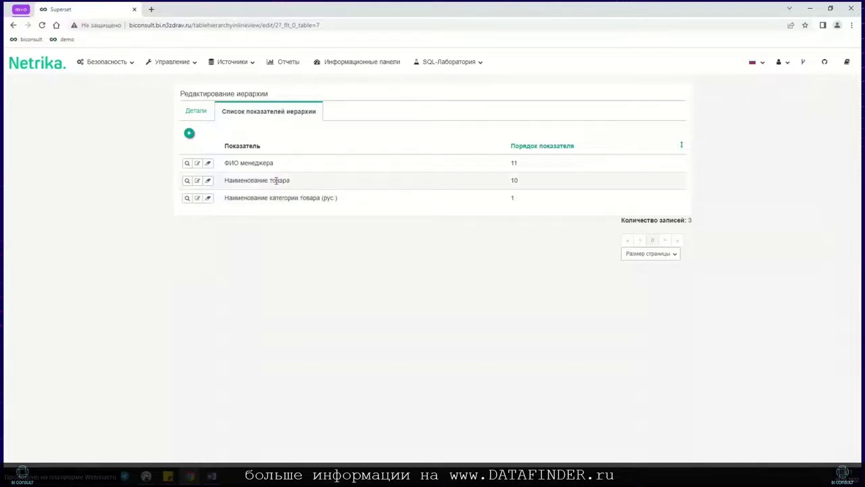
{"action": "left_click_drag", "start_coordinate": [229, 163], "coordinate": [272, 163]}
{"action": "left_click", "coordinate": [246, 166]}
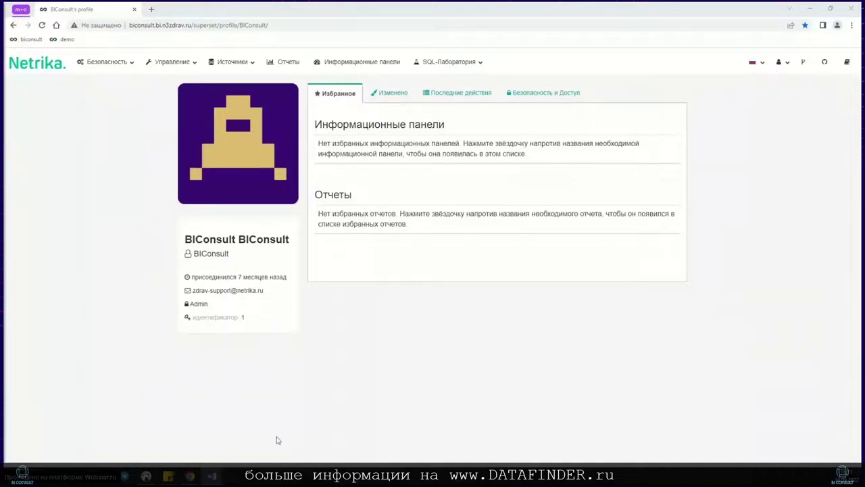
Switch to the Word document "Задание для Конкурса приложений", review the company owner's reporting requirements, and return to the browser
{"action": "mouse_move", "coordinate": [212, 476]}
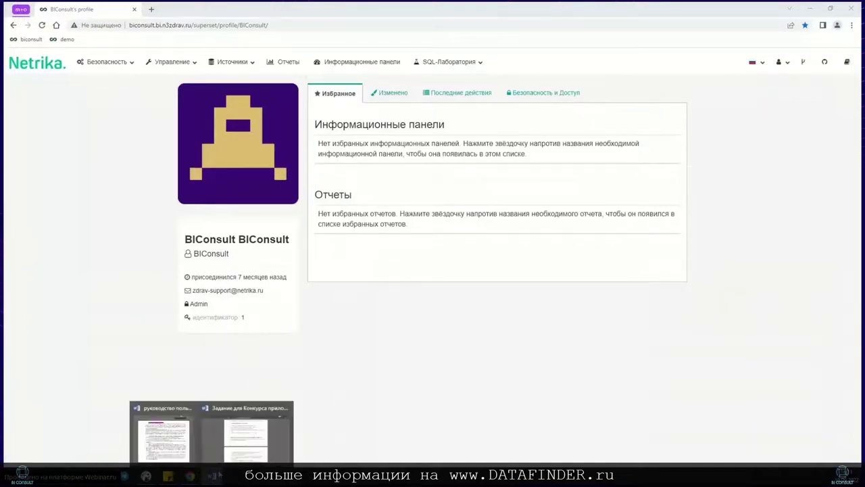
{"action": "left_click", "coordinate": [239, 453]}
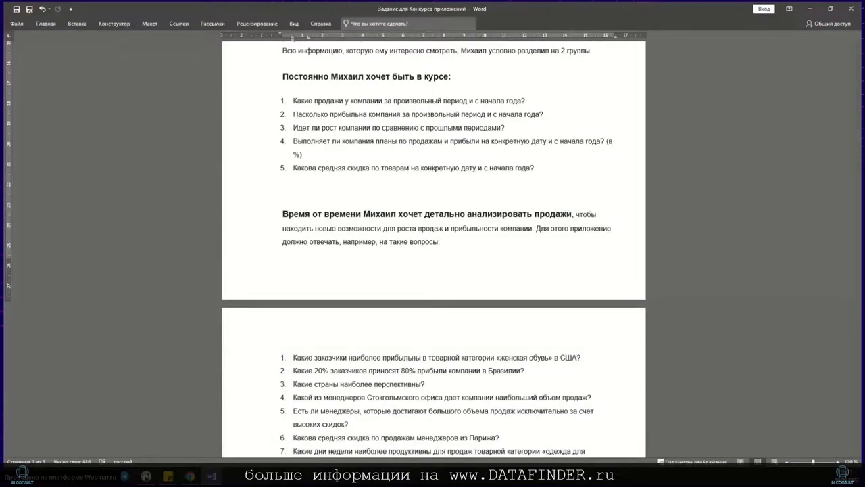
{"action": "scroll", "coordinate": [443, 99], "scroll_direction": "up", "scroll_amount": 5}
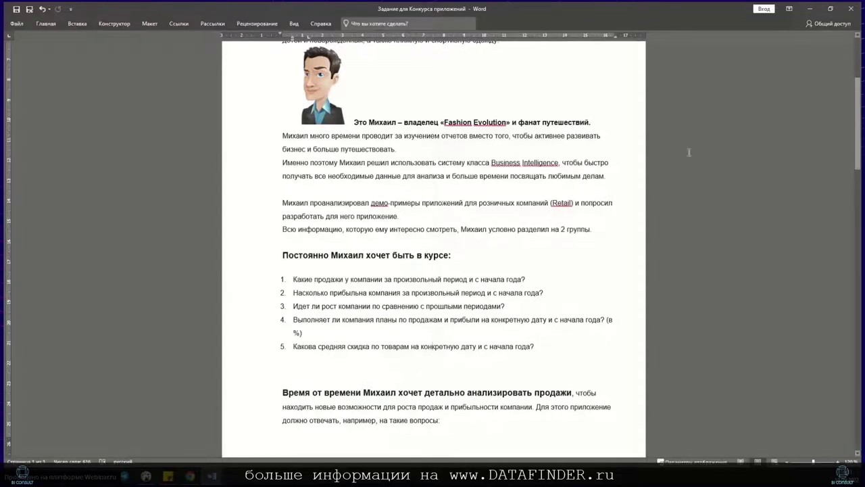
{"action": "left_click", "coordinate": [810, 9]}
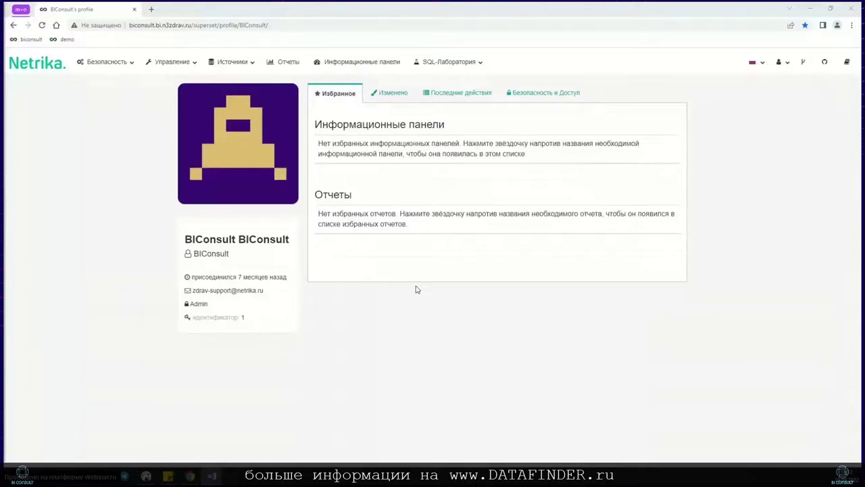
Open the RoadShow 1 dashboard and examine its sales volume, profit, and current month and year indicators
{"action": "left_click", "coordinate": [355, 62]}
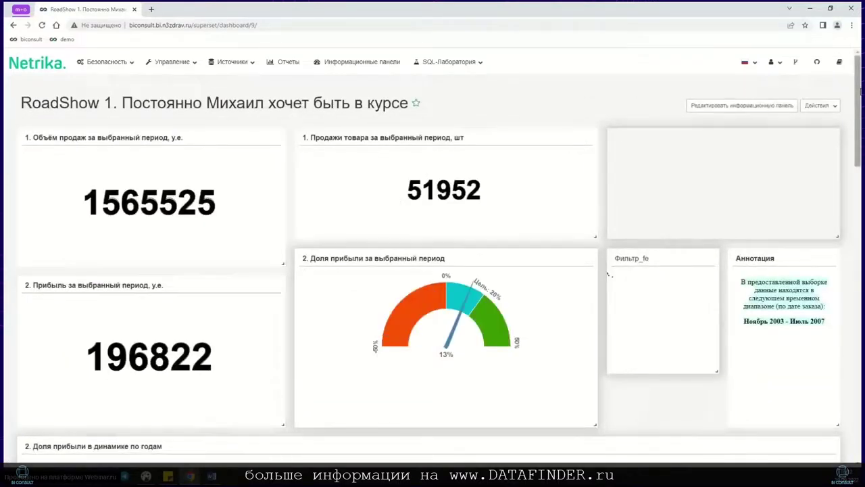
{"action": "scroll", "coordinate": [433, 257], "scroll_direction": "down", "scroll_amount": 1}
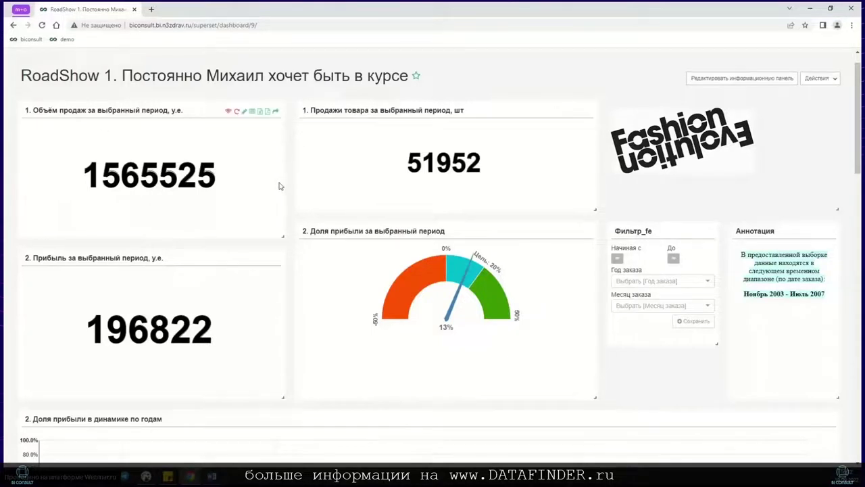
{"action": "scroll", "coordinate": [294, 171], "scroll_direction": "down", "scroll_amount": 2}
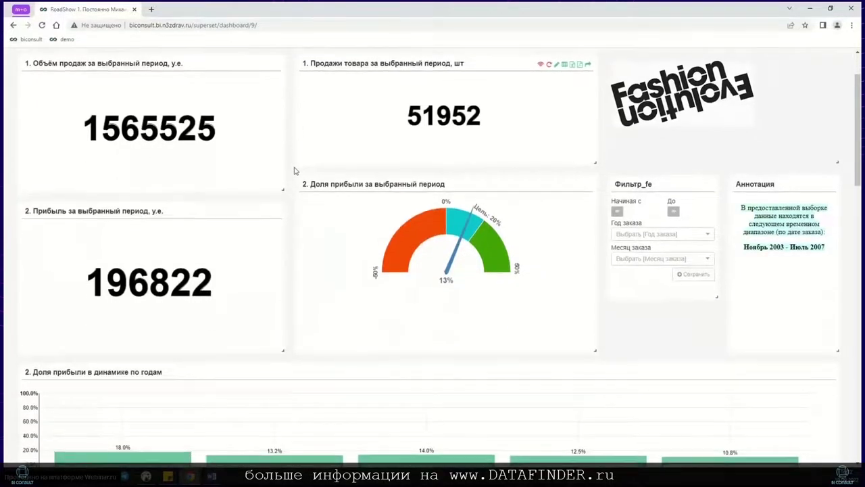
{"action": "scroll", "coordinate": [298, 216], "scroll_direction": "down", "scroll_amount": 2}
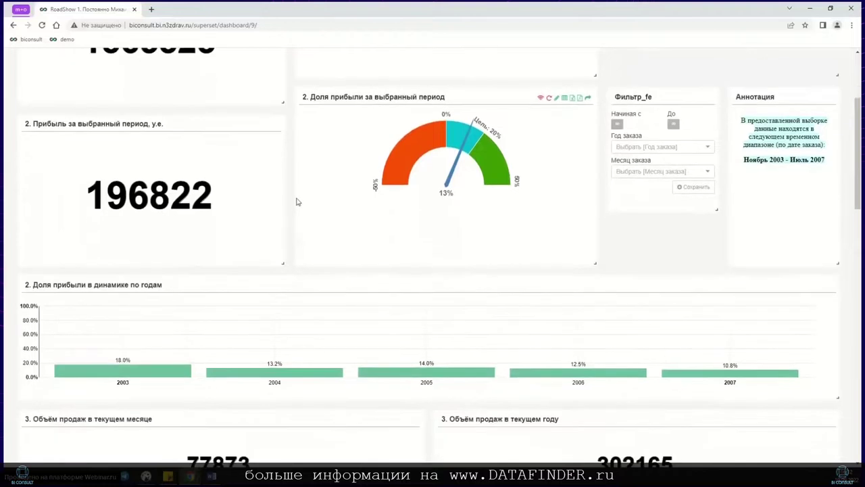
{"action": "scroll", "coordinate": [298, 201], "scroll_direction": "down", "scroll_amount": 4}
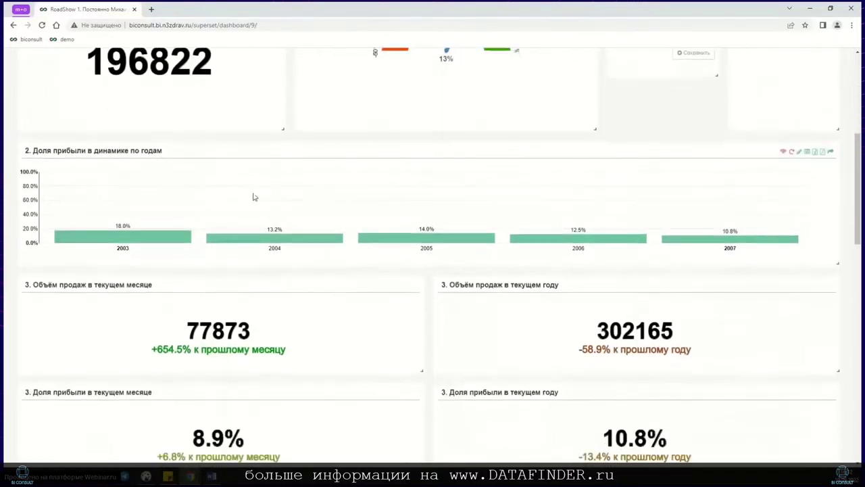
{"action": "scroll", "coordinate": [117, 187], "scroll_direction": "down", "scroll_amount": 1}
{"action": "left_click_drag", "start_coordinate": [413, 275], "coordinate": [8, 231]}
{"action": "scroll", "coordinate": [8, 231], "scroll_direction": "down", "scroll_amount": 3}
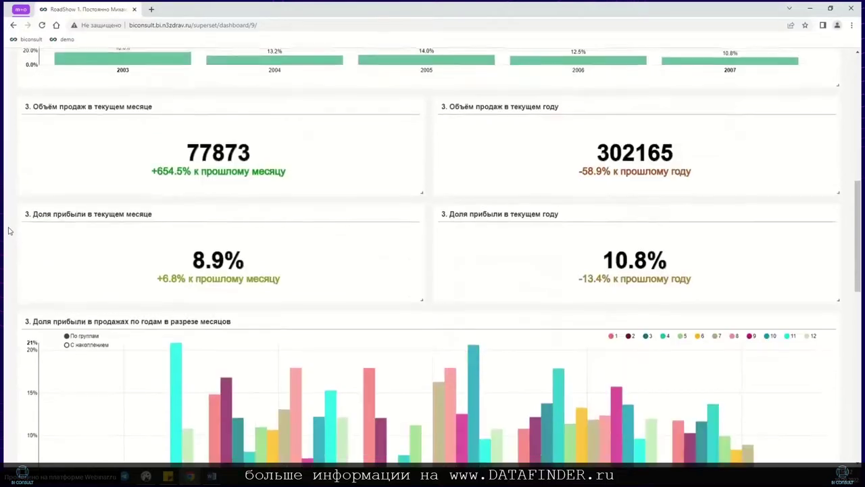
Examine the RoadShow 1 charts for monthly profit share, sales and profit plan fulfilment, and average discount, and return to the dashboard's beginning
{"action": "scroll", "coordinate": [8, 230], "scroll_direction": "down", "scroll_amount": 5}
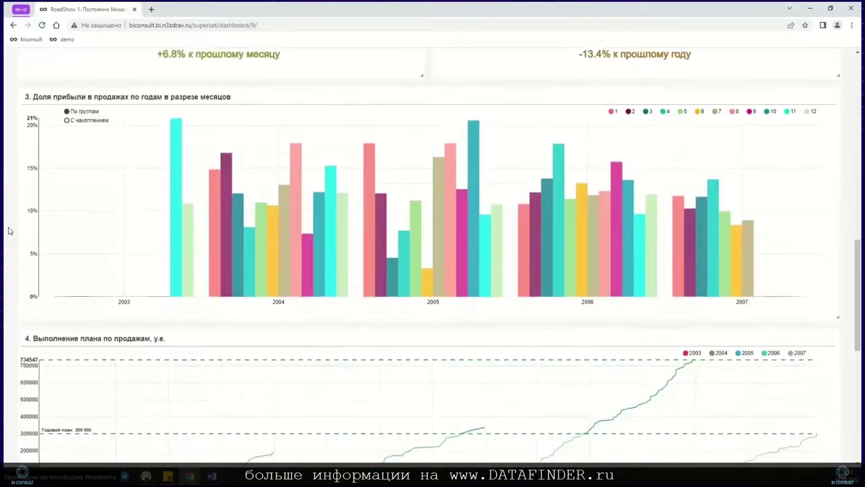
{"action": "scroll", "coordinate": [11, 231], "scroll_direction": "down", "scroll_amount": 1}
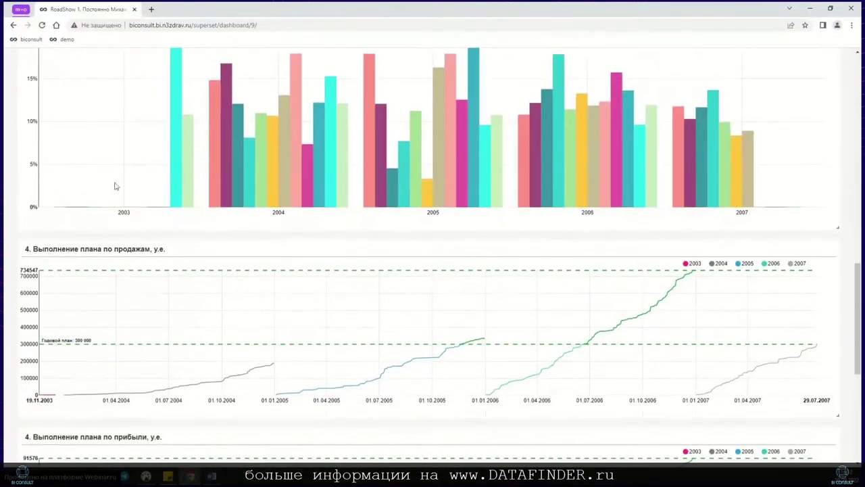
{"action": "scroll", "coordinate": [358, 185], "scroll_direction": "down", "scroll_amount": 2}
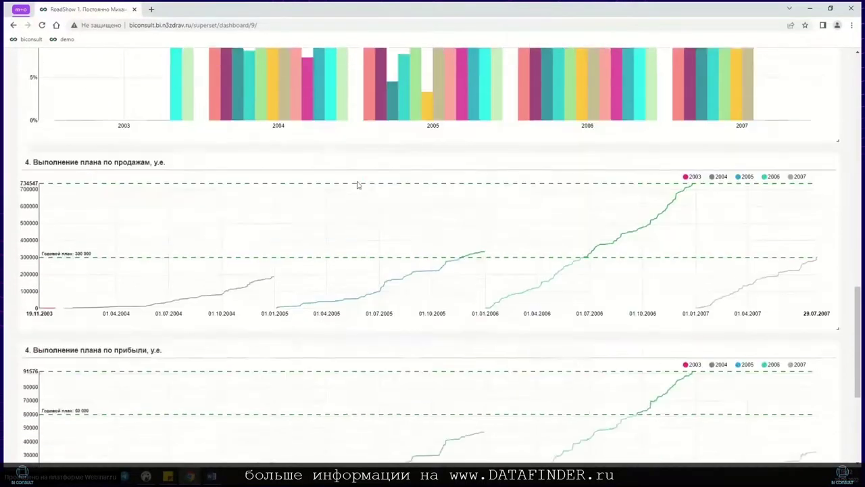
{"action": "scroll", "coordinate": [359, 185], "scroll_direction": "down", "scroll_amount": 1}
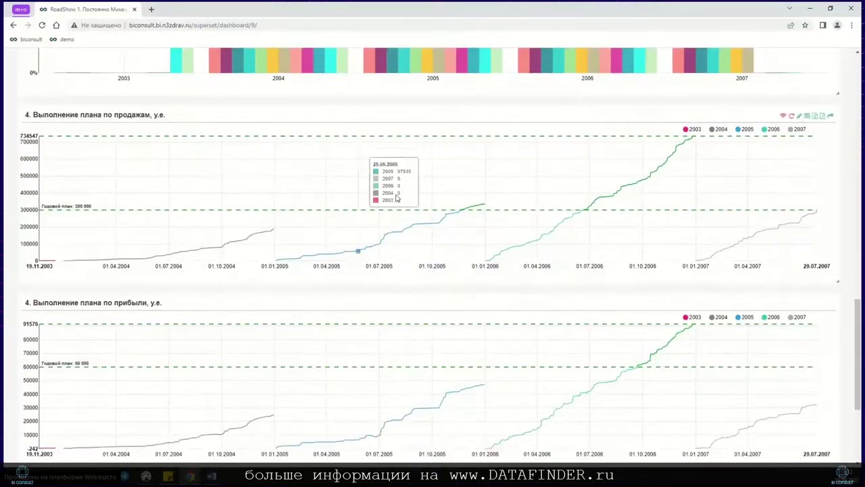
{"action": "scroll", "coordinate": [256, 233], "scroll_direction": "down", "scroll_amount": 1}
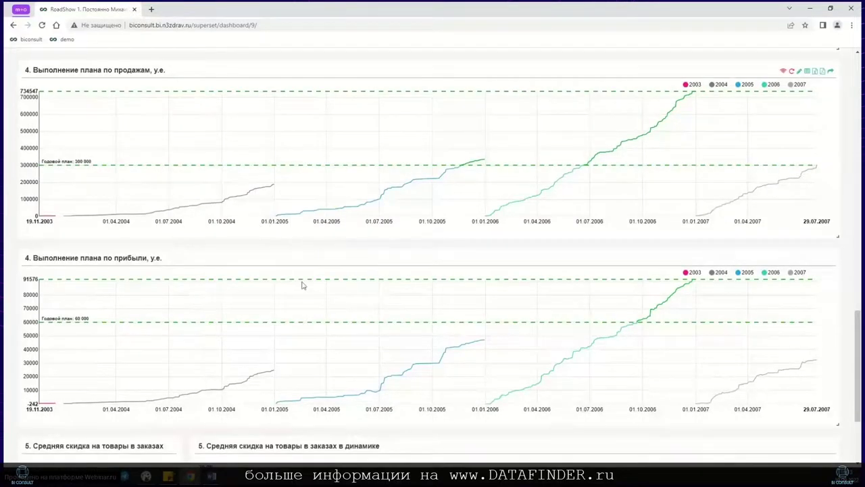
{"action": "scroll", "coordinate": [315, 281], "scroll_direction": "down", "scroll_amount": 3}
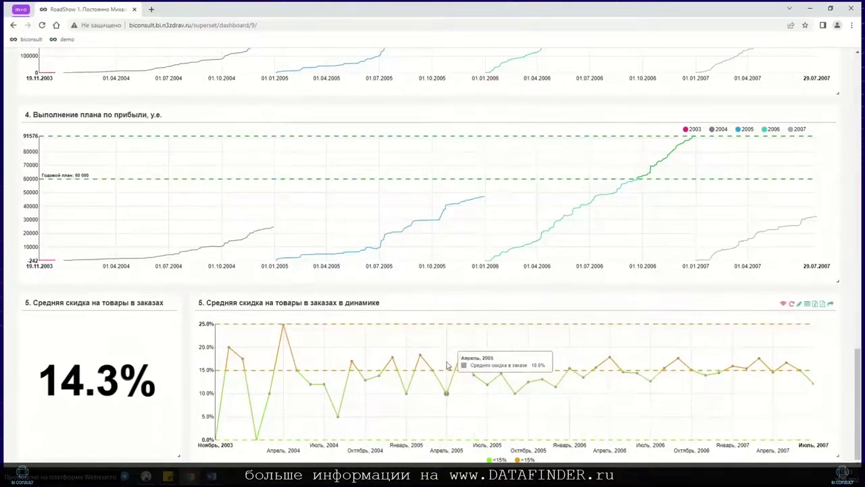
{"action": "scroll", "coordinate": [430, 338], "scroll_direction": "up", "scroll_amount": 5}
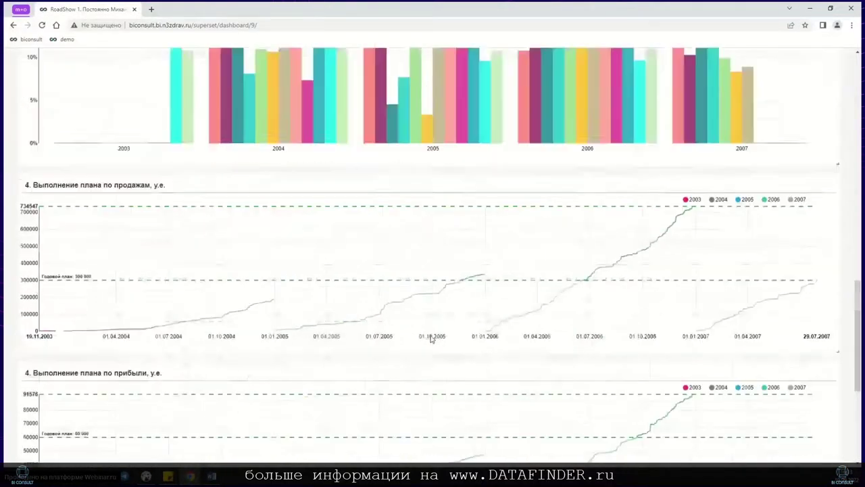
{"action": "scroll", "coordinate": [431, 338], "scroll_direction": "up", "scroll_amount": 15}
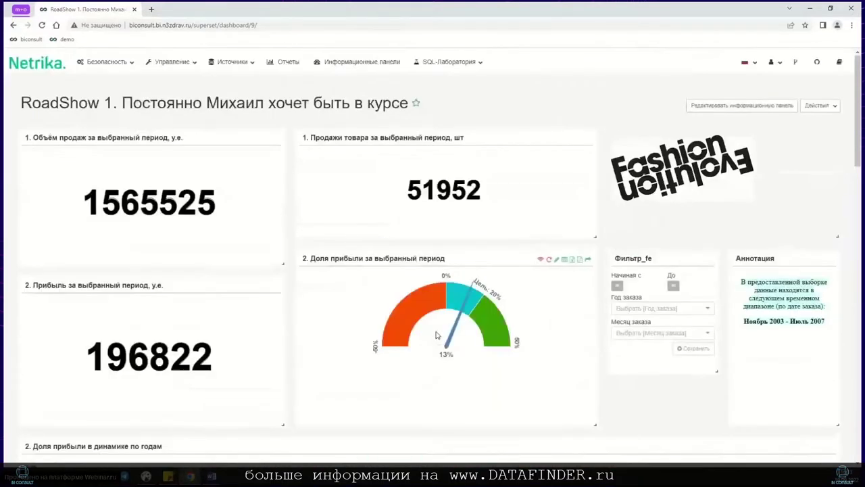
Open the RoadShow 2 dashboard and look over its profitability table, customer country chart and фильтр_rs2 filters
{"action": "left_click", "coordinate": [365, 63]}
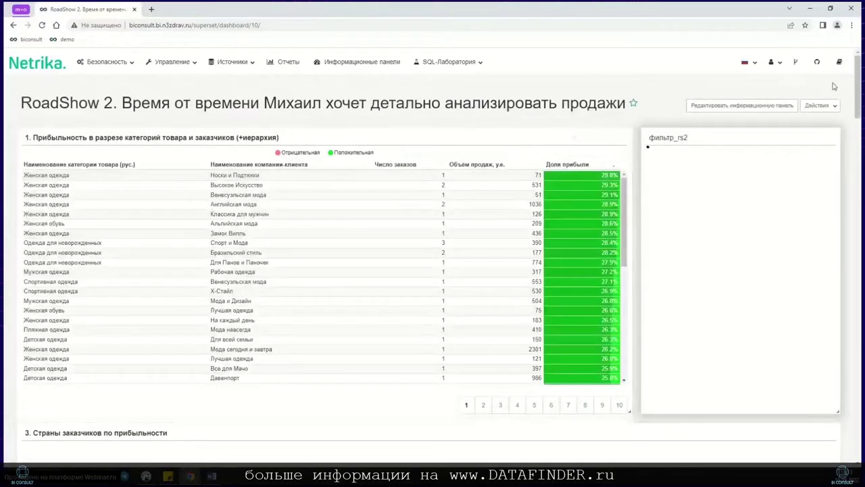
{"action": "scroll", "coordinate": [853, 113], "scroll_direction": "down", "scroll_amount": 3}
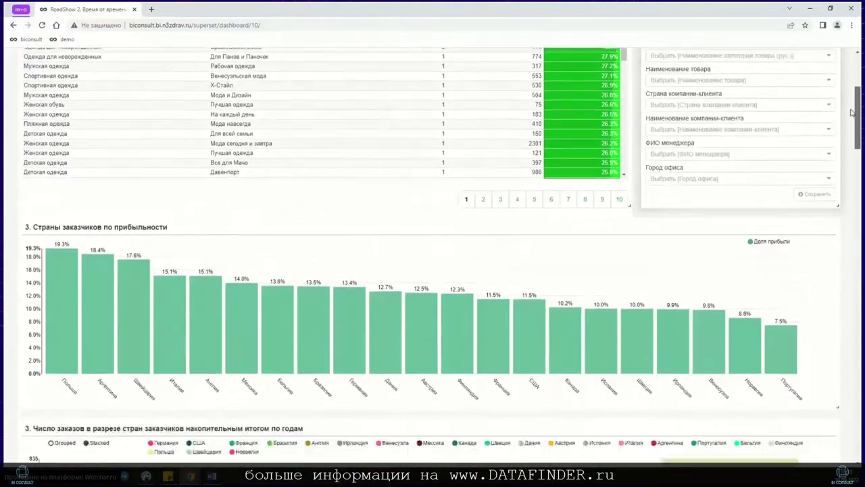
{"action": "left_click_drag", "start_coordinate": [853, 113], "coordinate": [845, 65]}
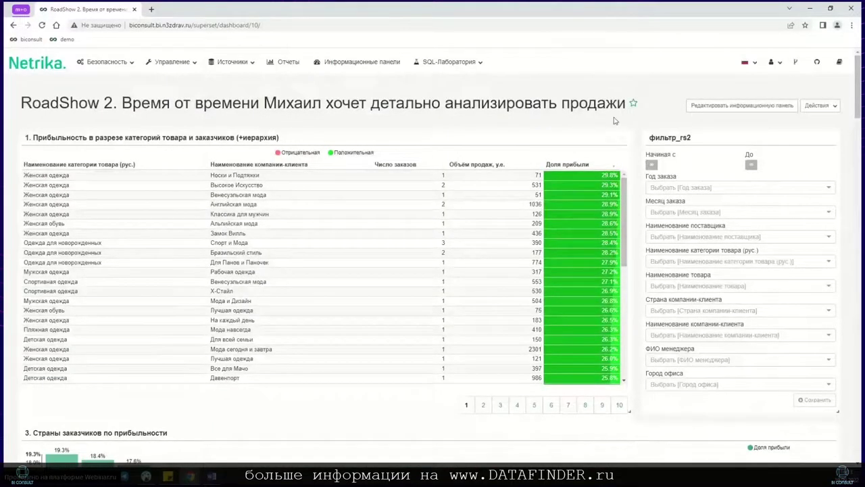